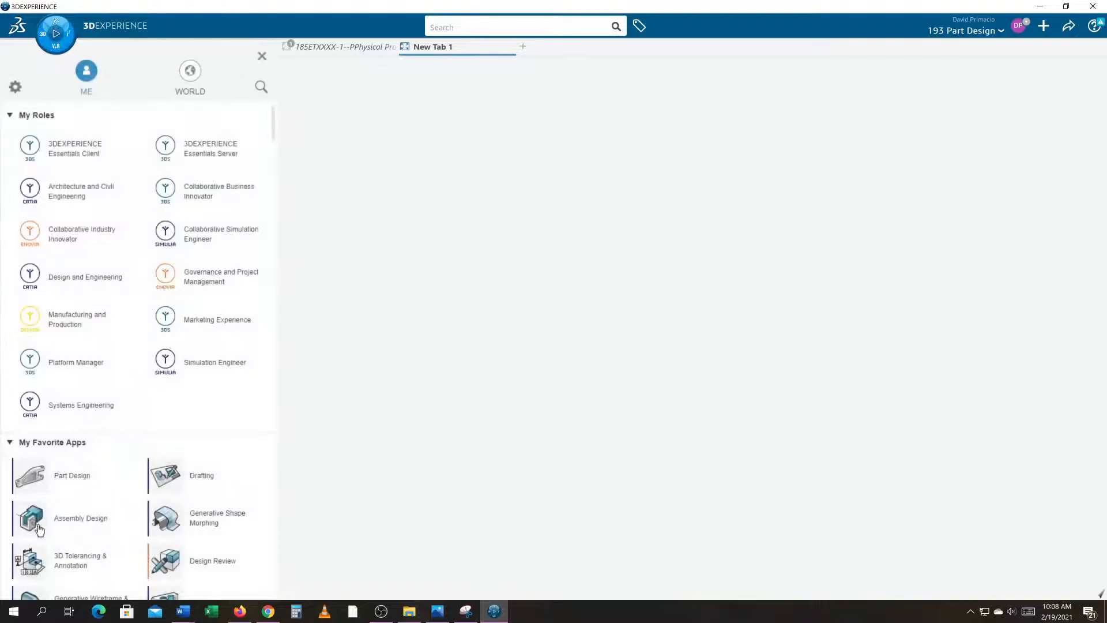
Create a new part in Part Design and start a sketch on its yz plane, viewed face-on
click(30, 486)
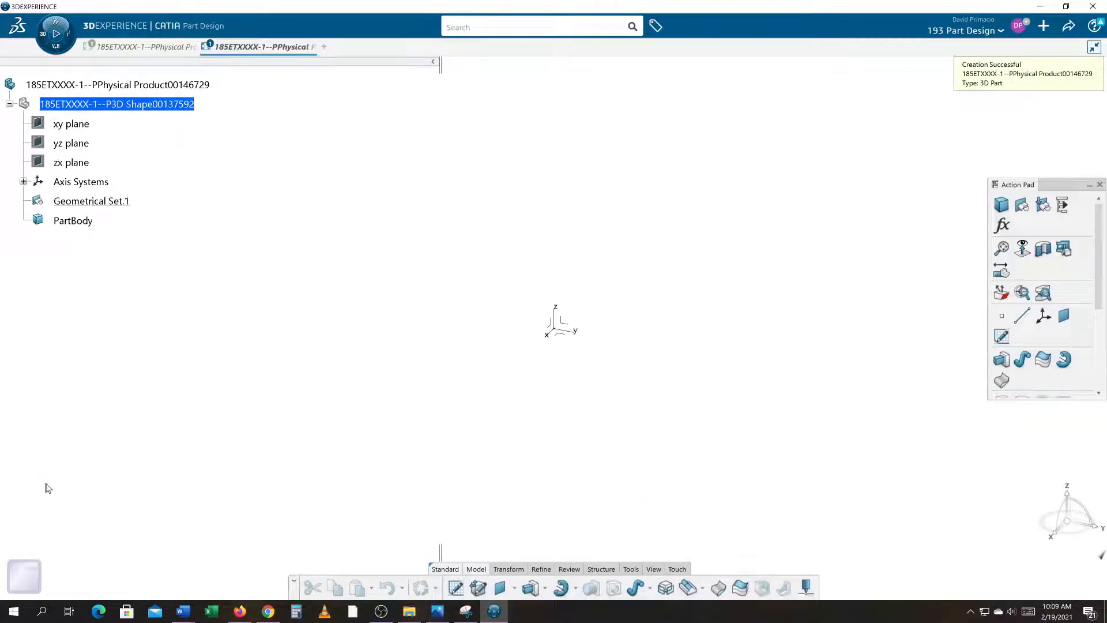
click(456, 588)
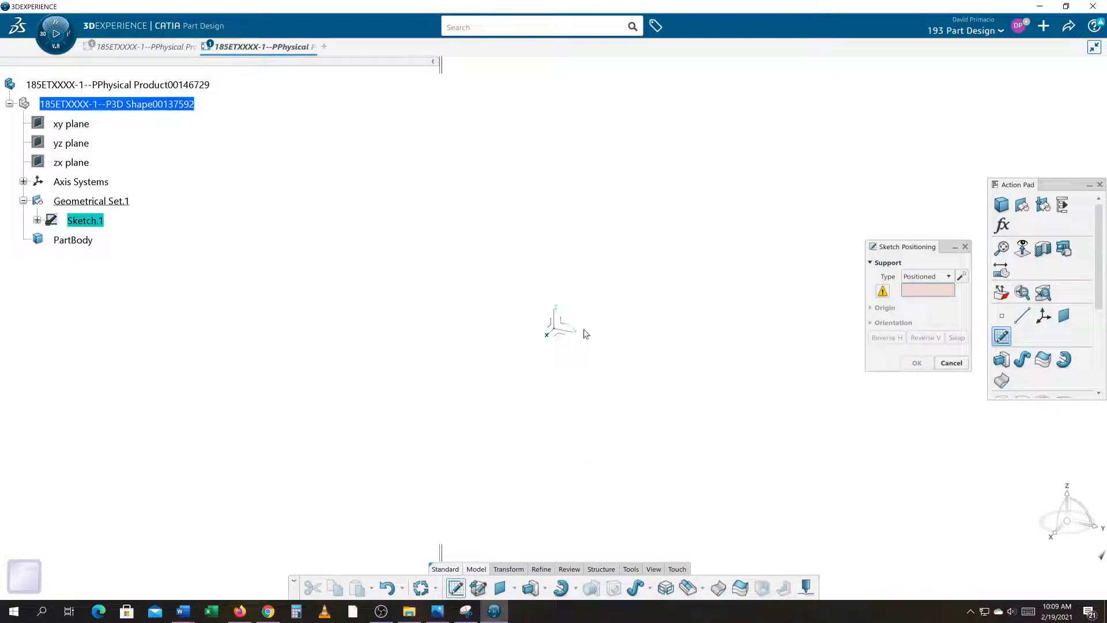
click(952, 363)
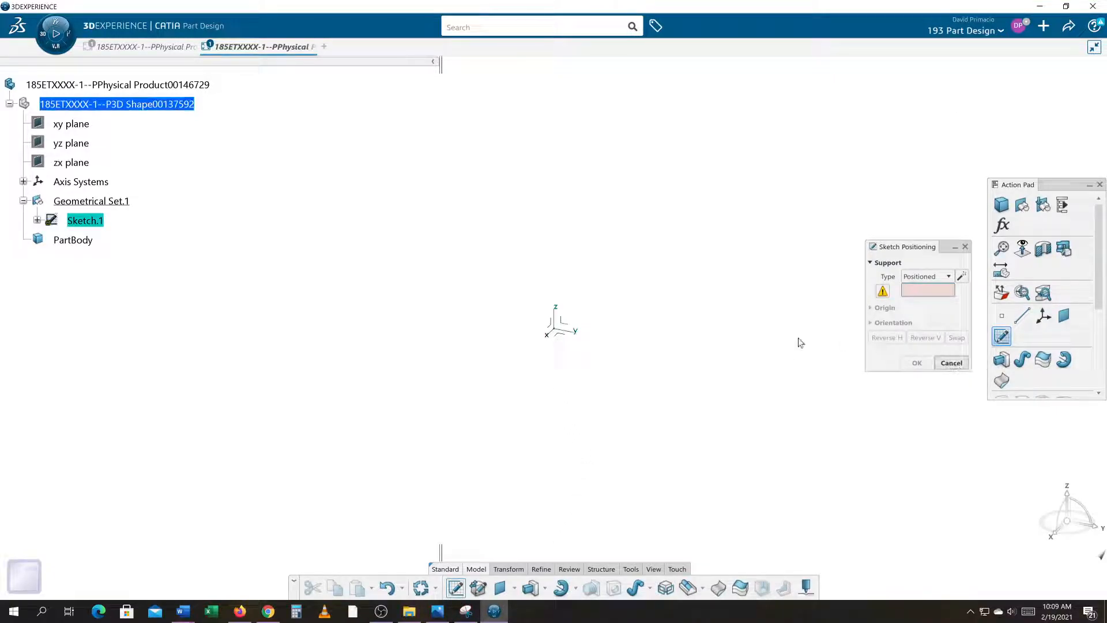
click(566, 323)
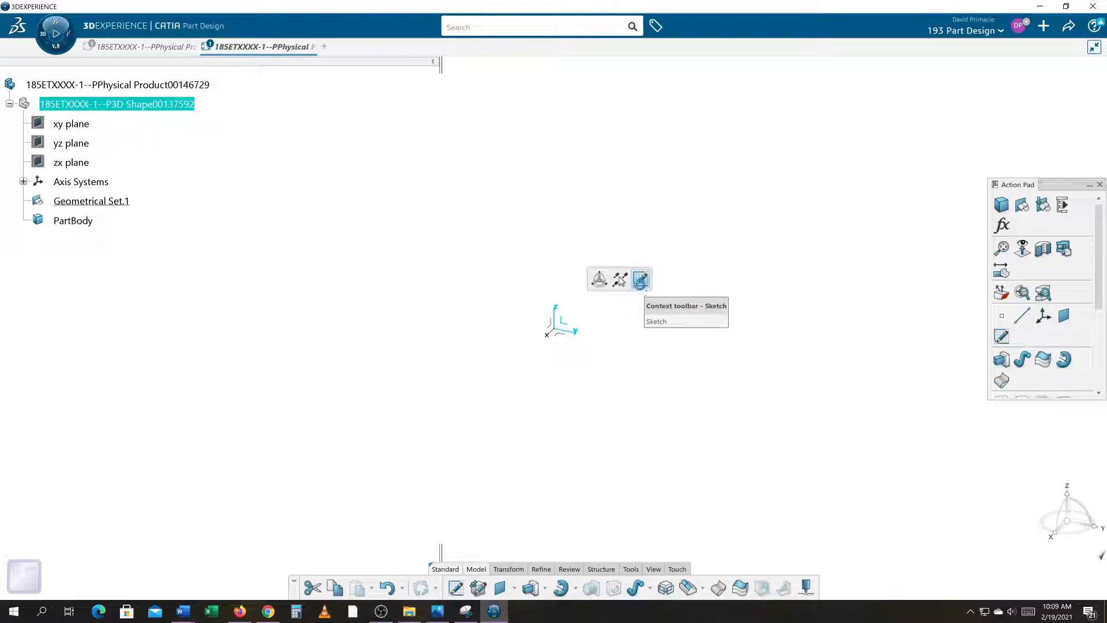
click(640, 280)
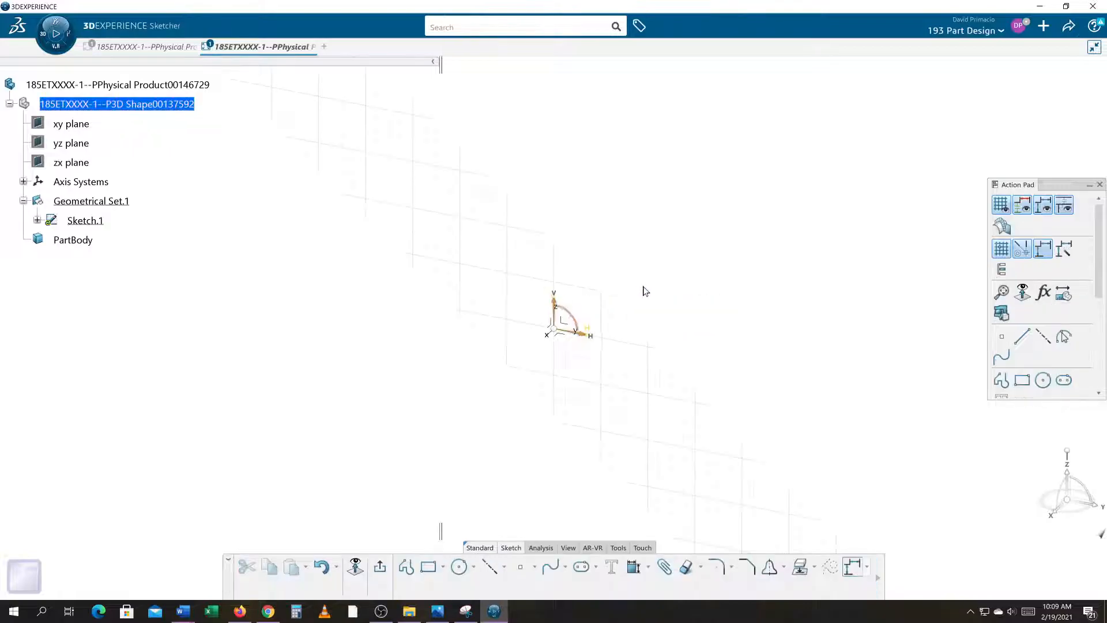
click(354, 567)
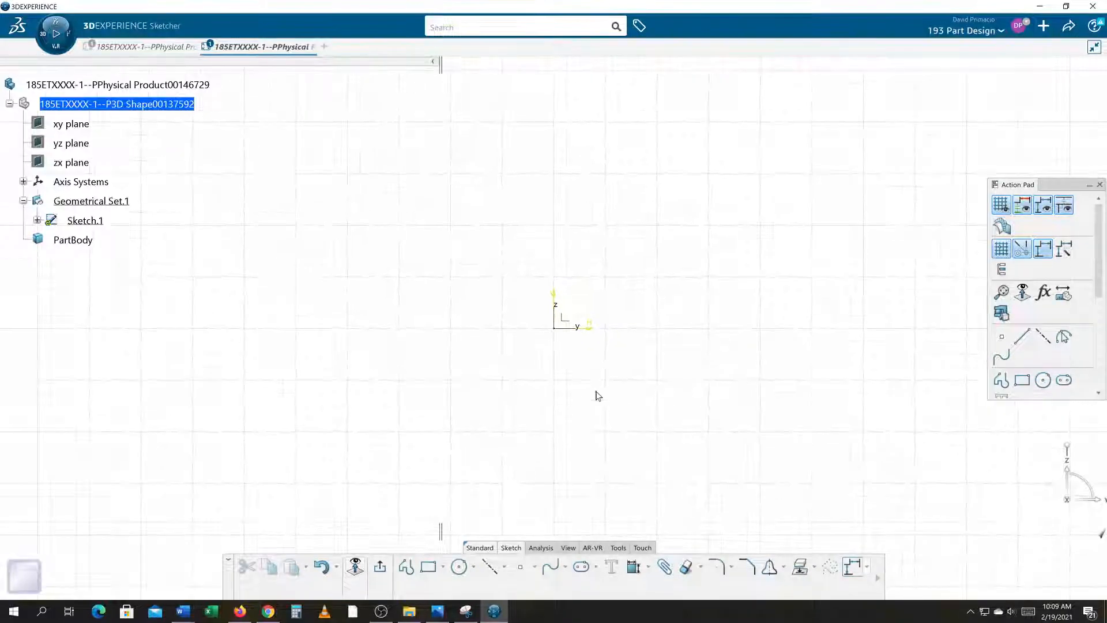
Draw a horizontal rectangle about 2 in wide and 0.25 in high with its lower-left corner at H 1 in, V 1 in
mouse_move(621, 376)
middle_down()
mouse_move(485, 447)
mouse_move(452, 503)
middle_up()
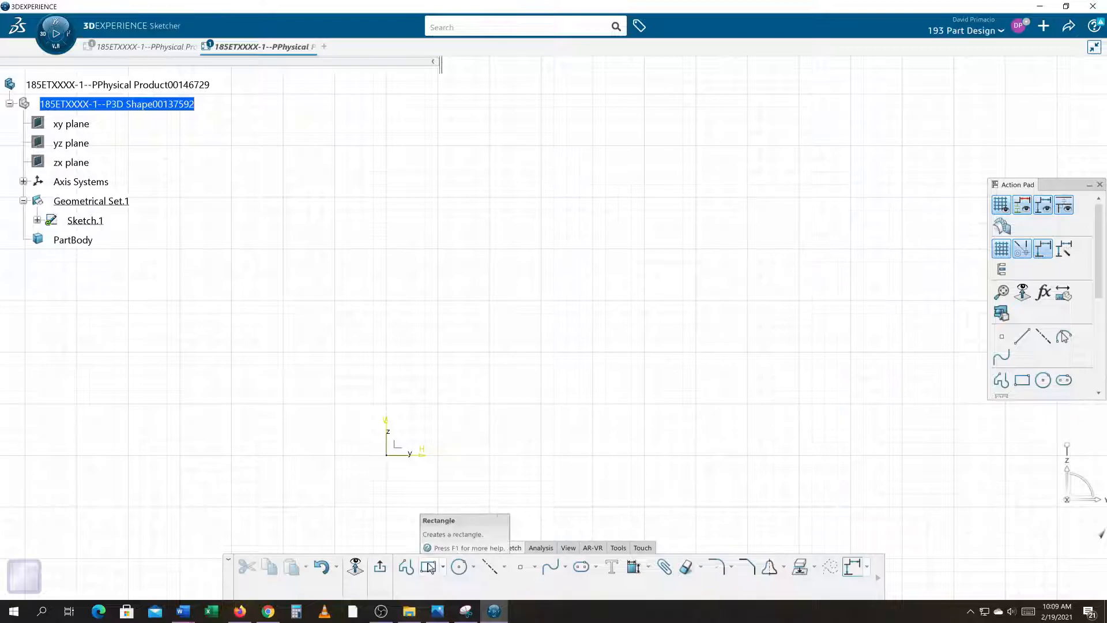
mouse_move(569, 448)
middle_down()
mouse_move(608, 447)
mouse_move(614, 268)
mouse_move(565, 355)
middle_up()
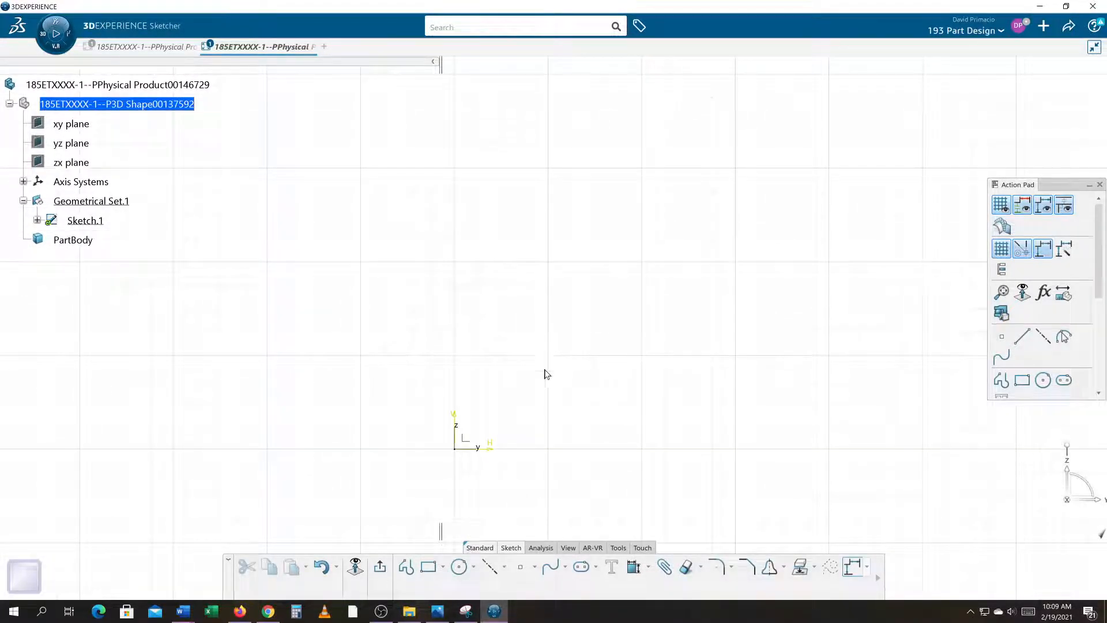
click(427, 577)
click(428, 568)
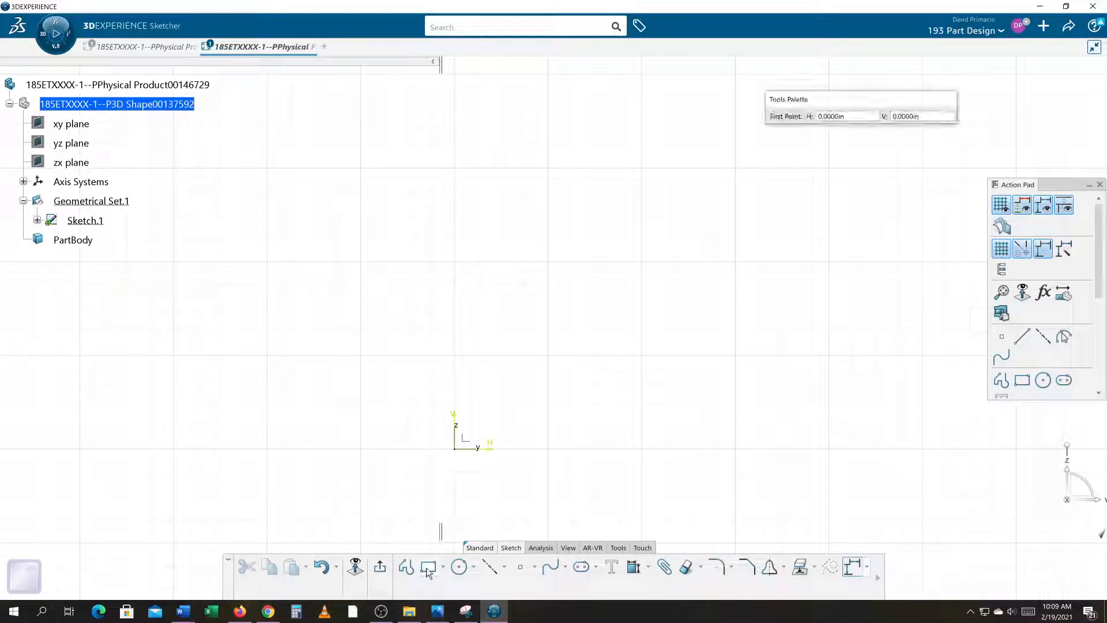
click(546, 354)
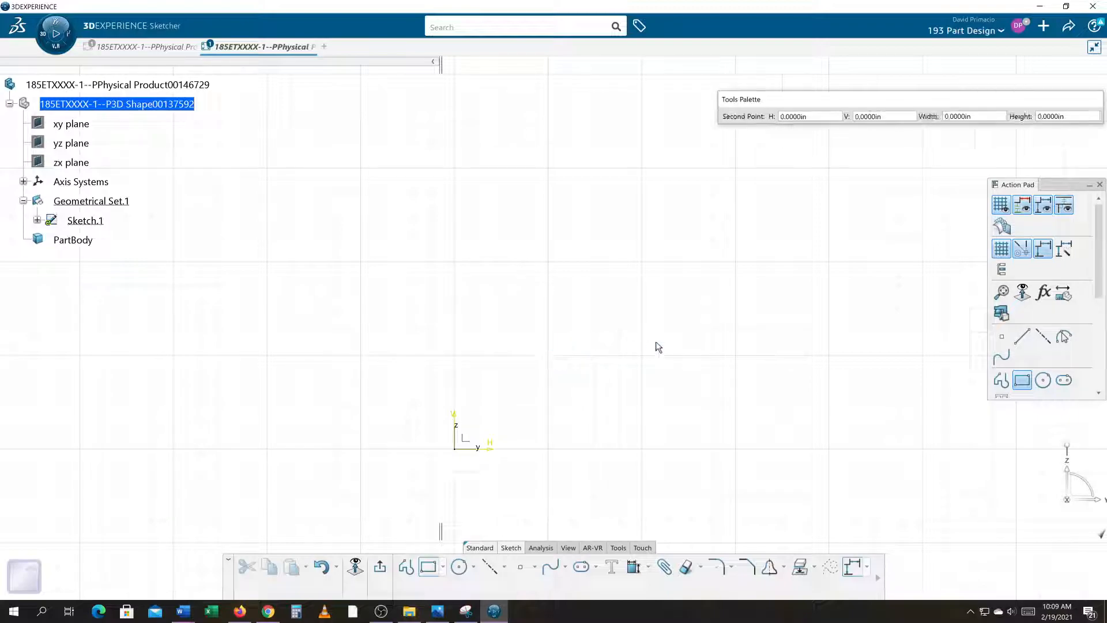
click(743, 334)
Draw a matching 2 by 0.25 in rectangle with its top edge at V 3 in, and a 0.25 by 2 in upright one joining both left ends
click(549, 168)
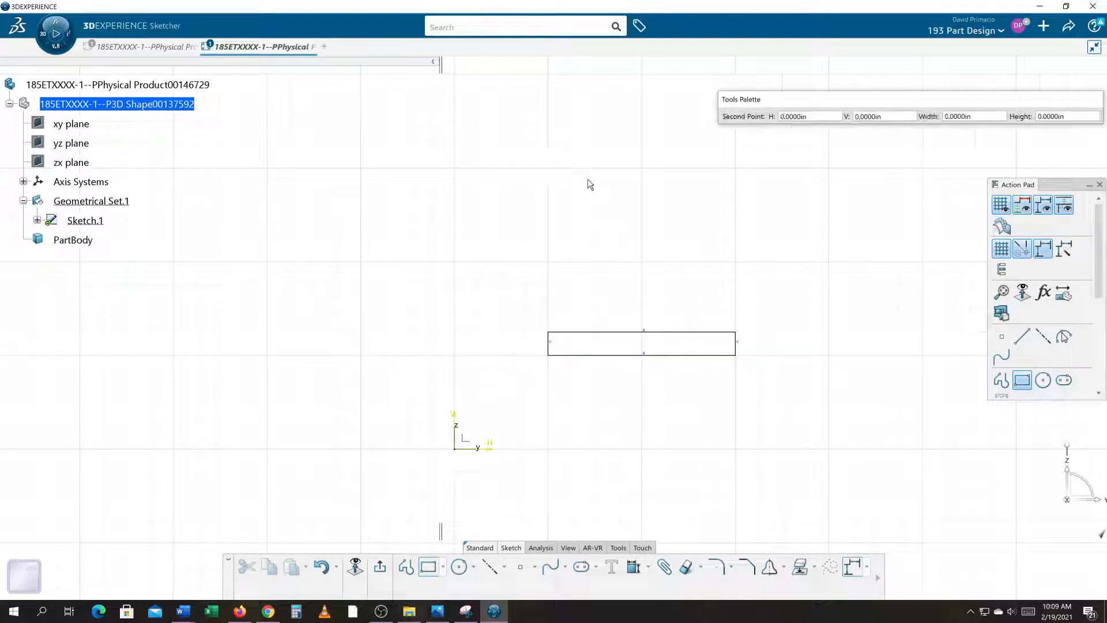
click(736, 191)
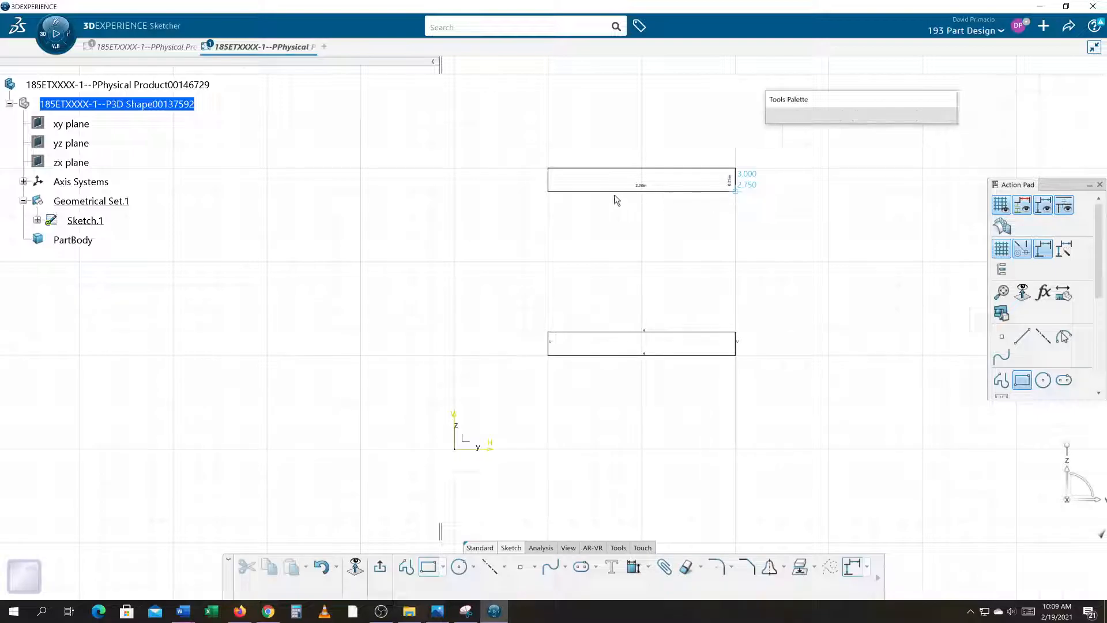
click(549, 168)
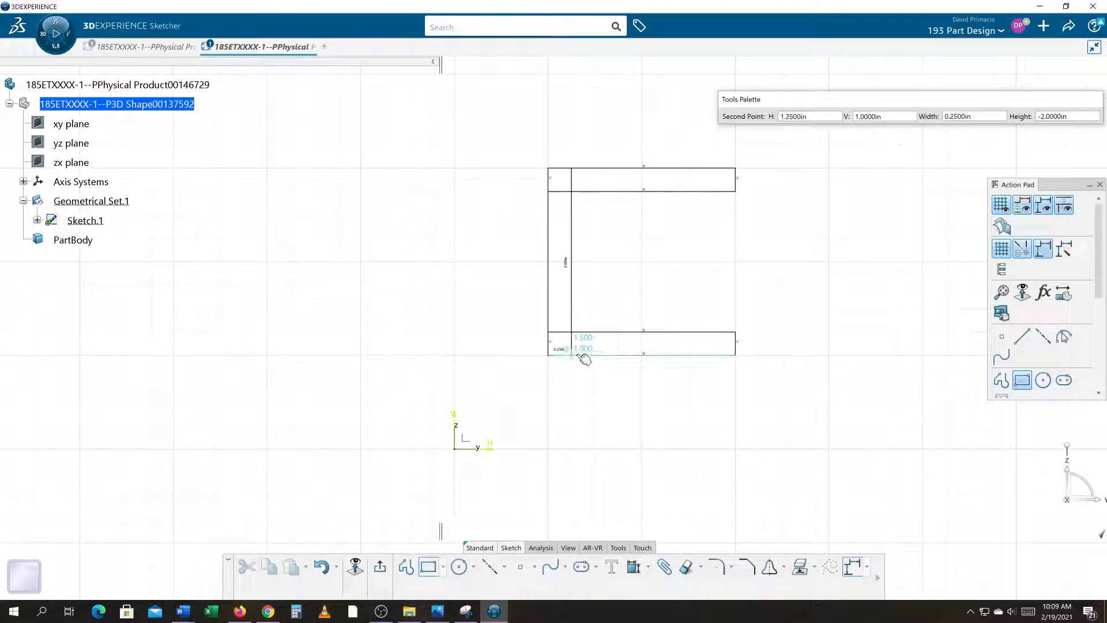
click(572, 355)
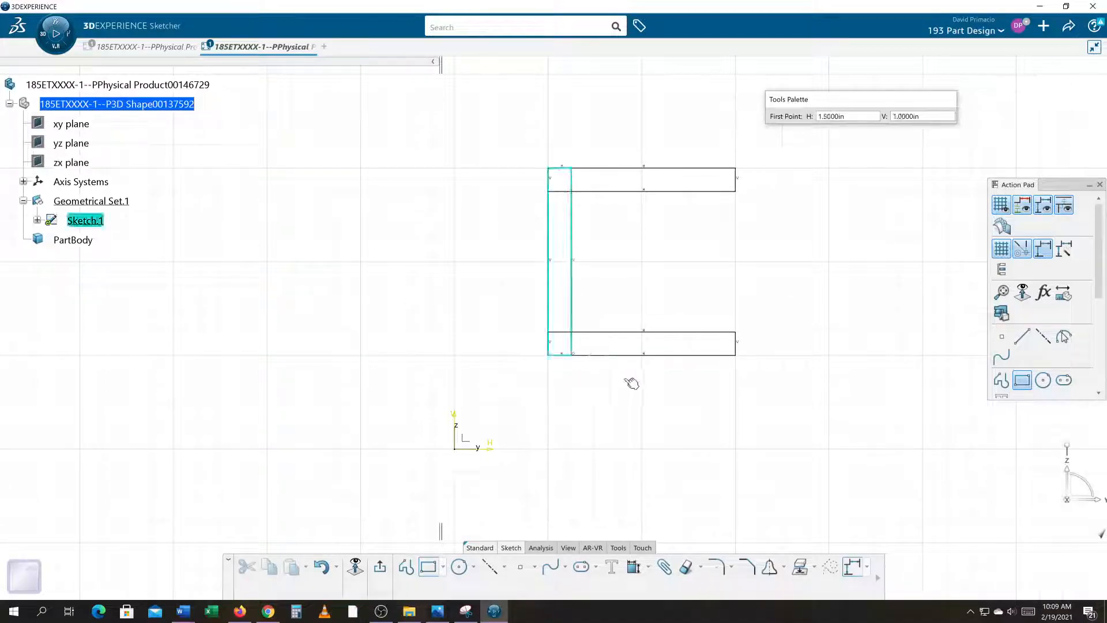
Quick-trim the overlapping inner segments at both corners where the upright rectangle crosses the two horizontal ones, leaving a C-shaped outline
click(686, 567)
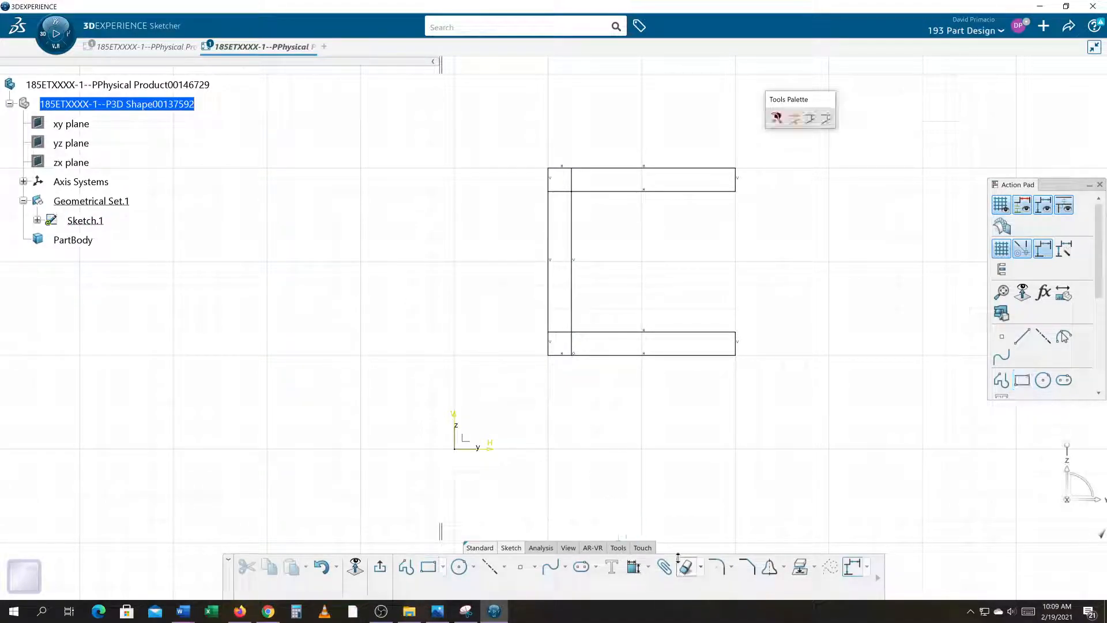
click(572, 346)
click(564, 333)
click(566, 192)
click(571, 182)
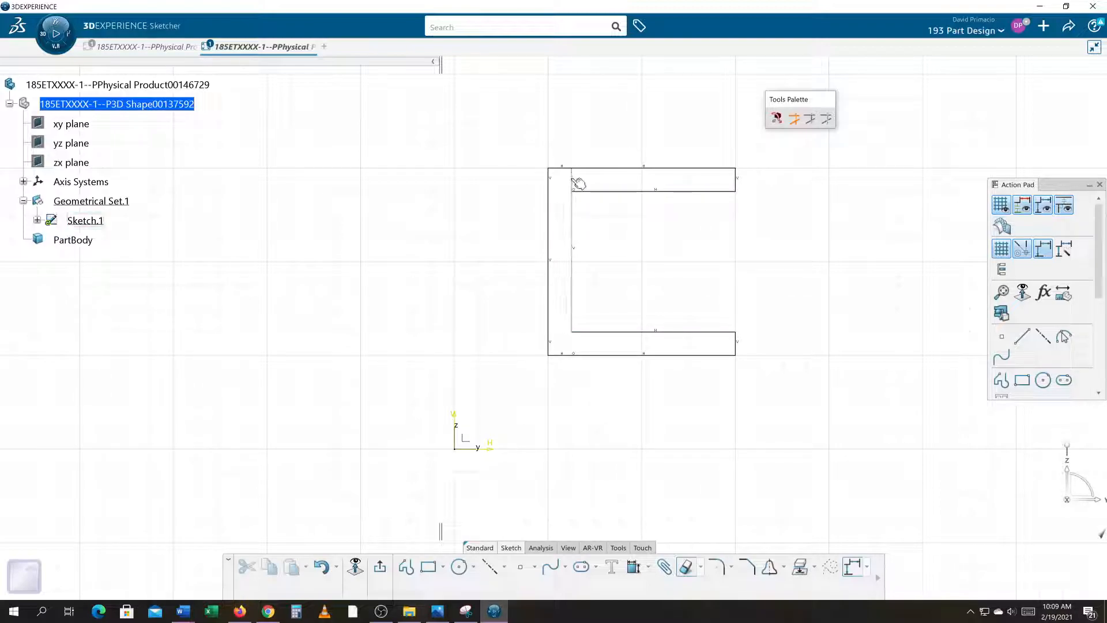
Run Sketch Analysis on the C-shaped outline and examine each isolated line and the open implicit profile in the sketch
mouse_move(673, 425)
middle_down()
mouse_move(619, 445)
mouse_move(618, 435)
mouse_move(595, 476)
mouse_move(613, 484)
mouse_move(593, 502)
mouse_move(598, 513)
middle_up()
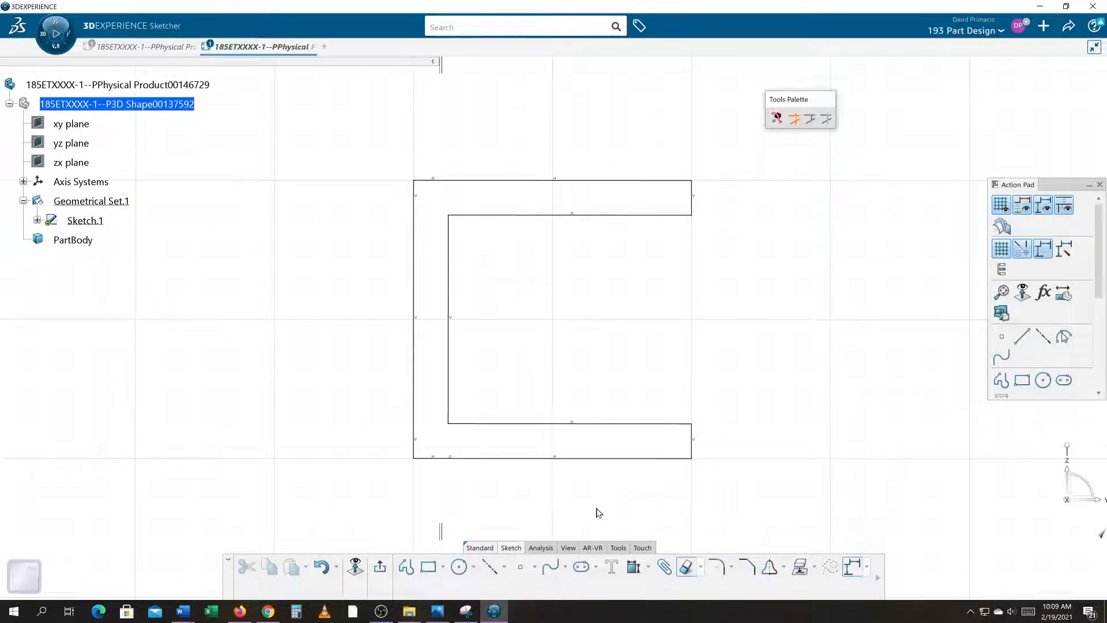
click(542, 549)
click(602, 573)
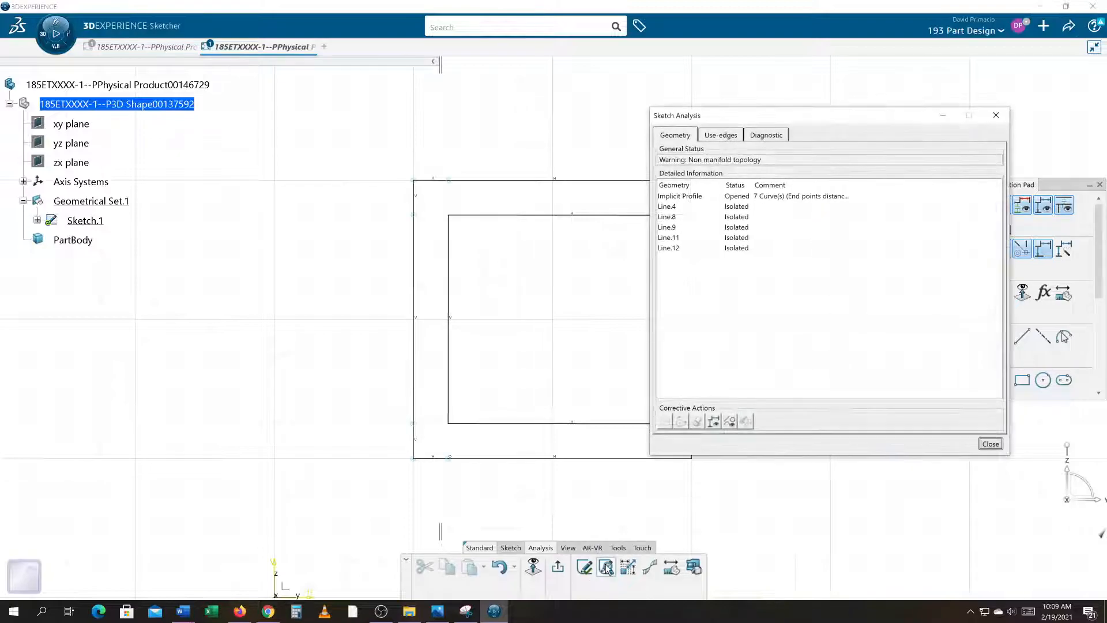
click(725, 209)
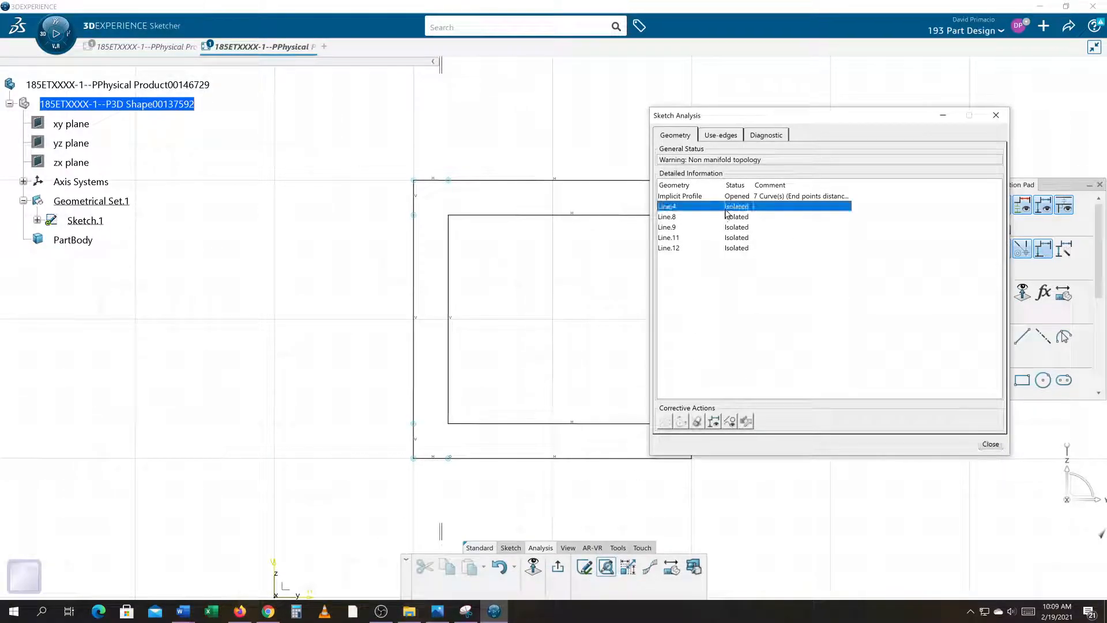
click(732, 218)
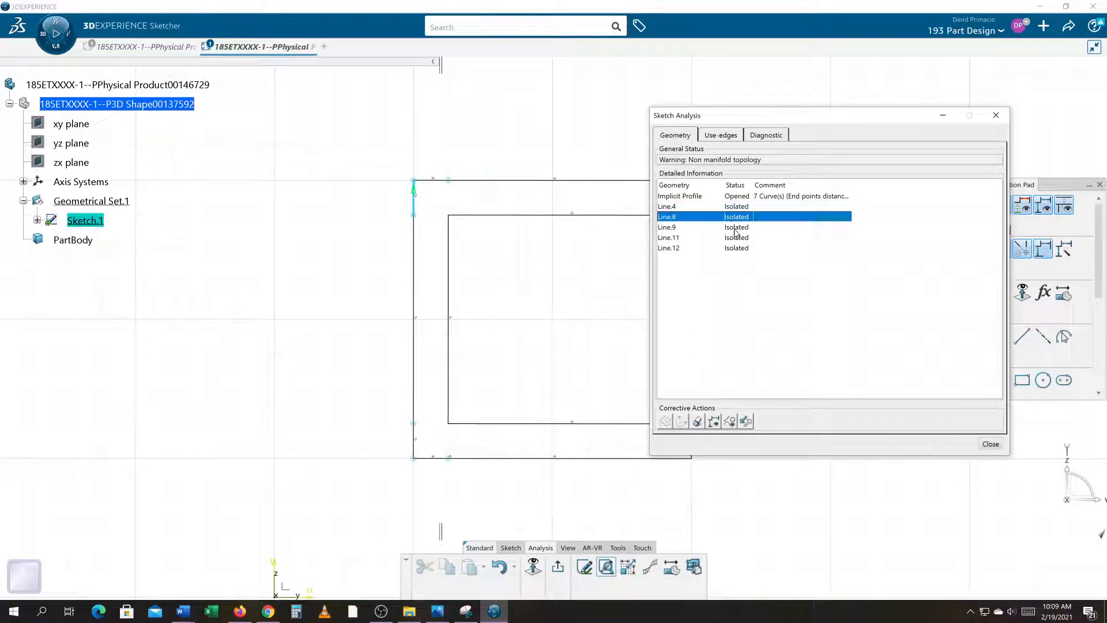
click(736, 228)
click(739, 238)
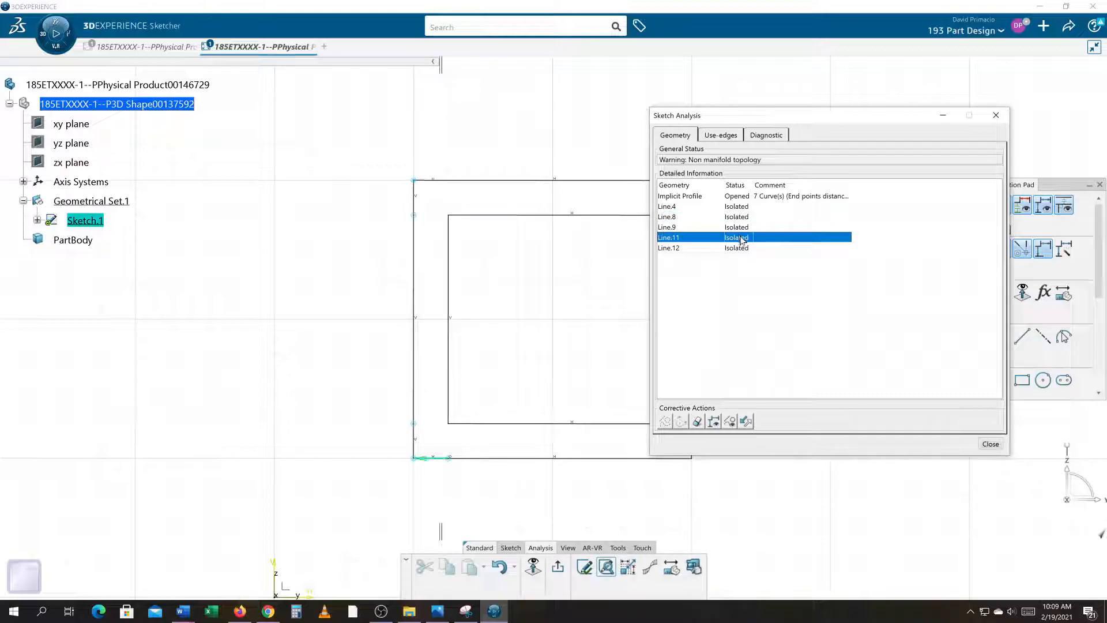
click(743, 248)
click(743, 238)
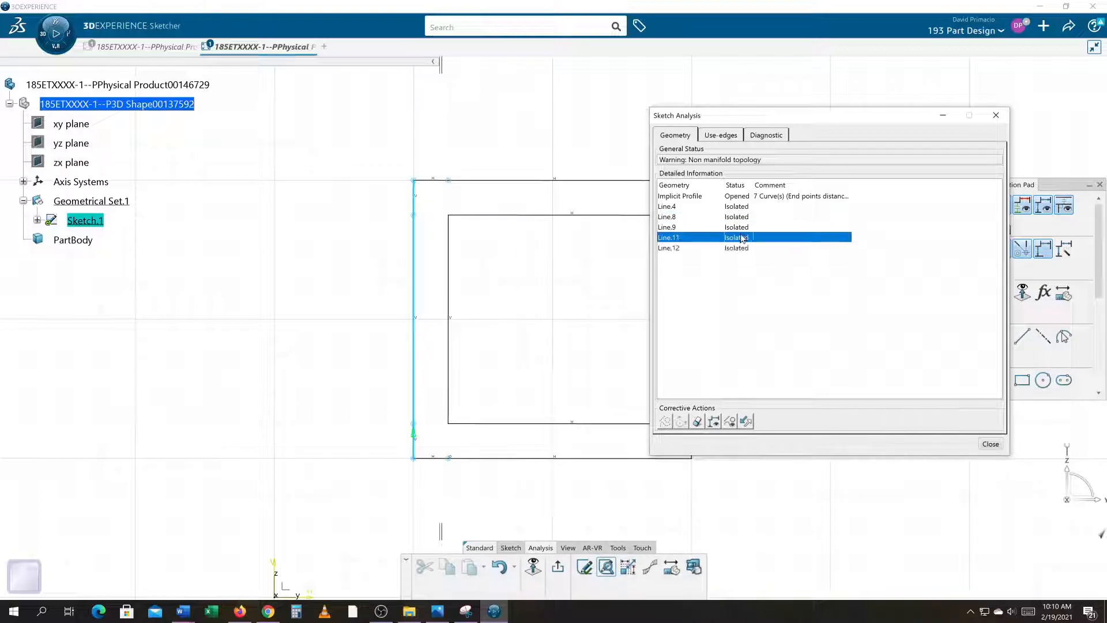
click(740, 217)
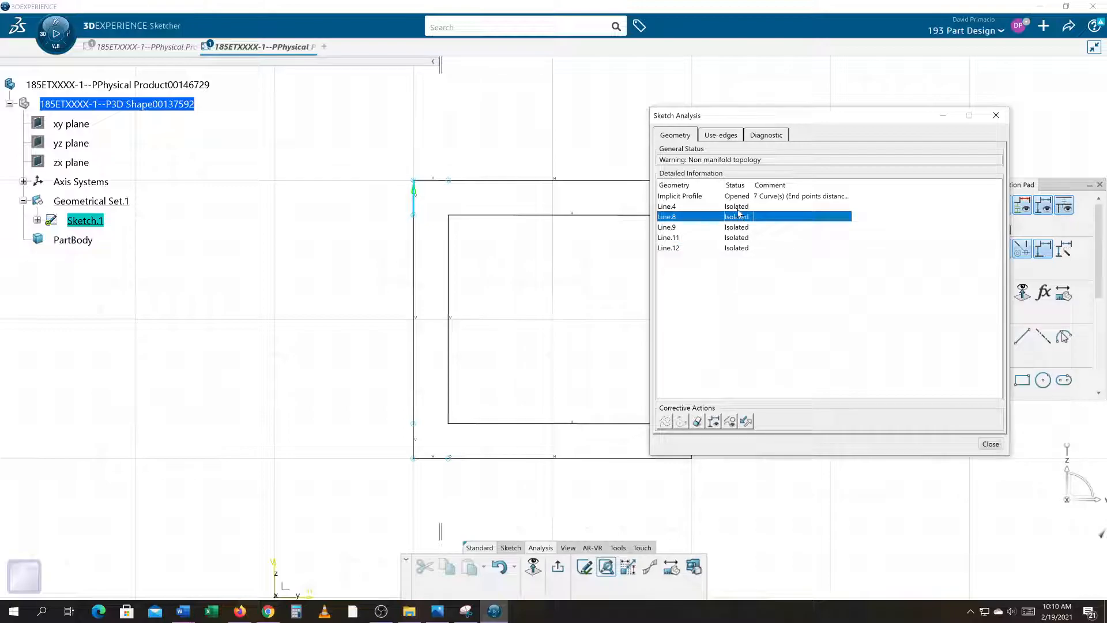
click(738, 207)
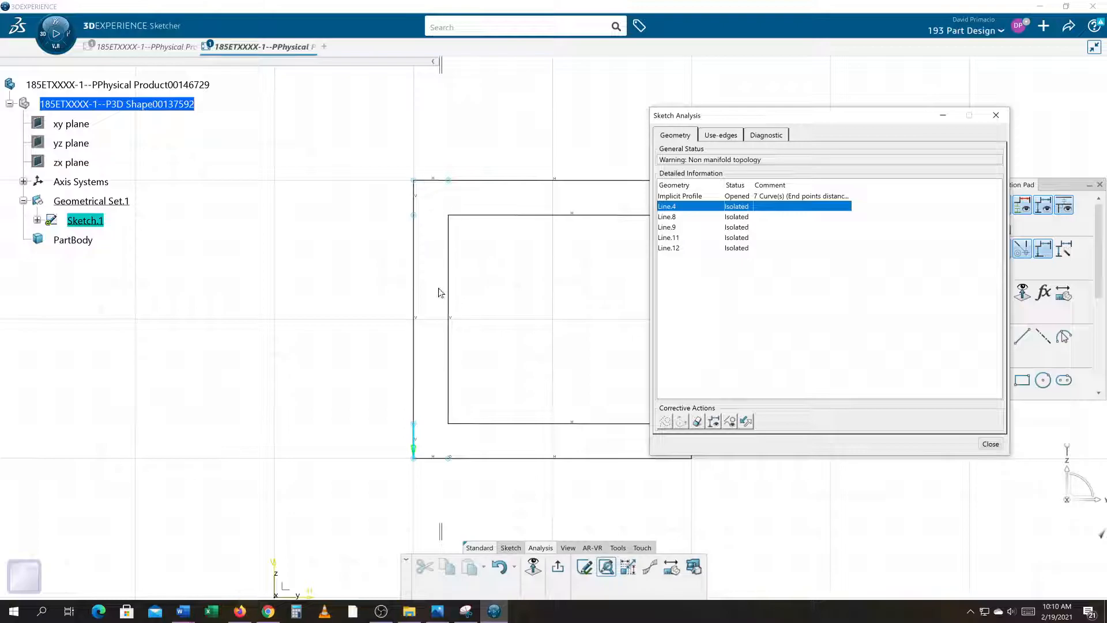
click(676, 249)
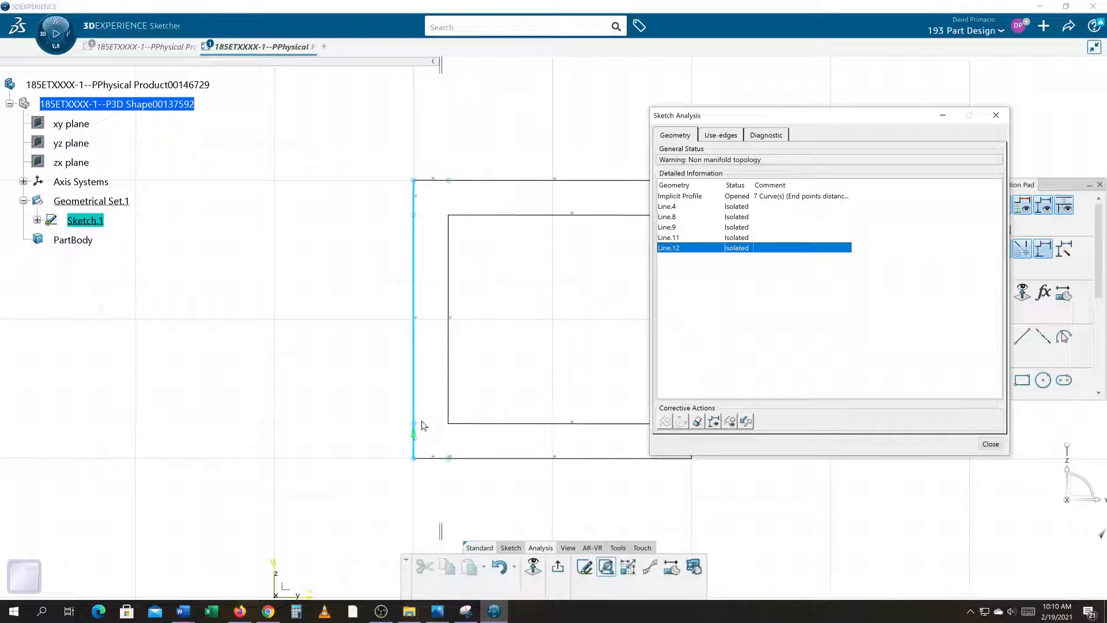
click(682, 196)
middle_drag(518, 344, 435, 336)
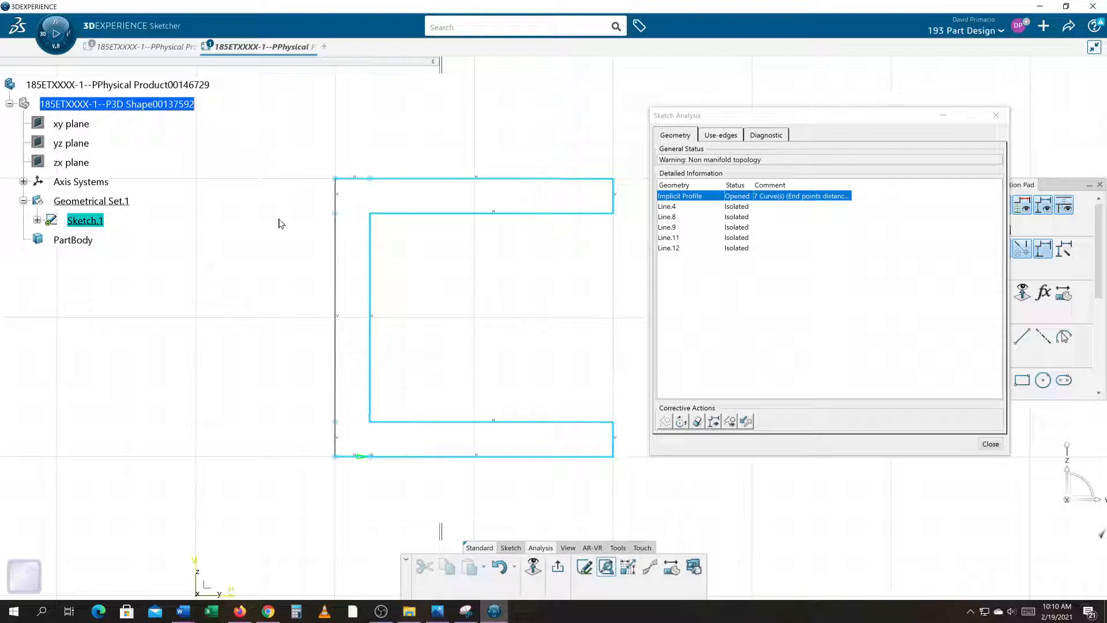
Erase the isolated lines Line.4, Line.8, Line.9 and Line.11 through Sketch Analysis, check the implicit profile, and close the analysis
click(667, 209)
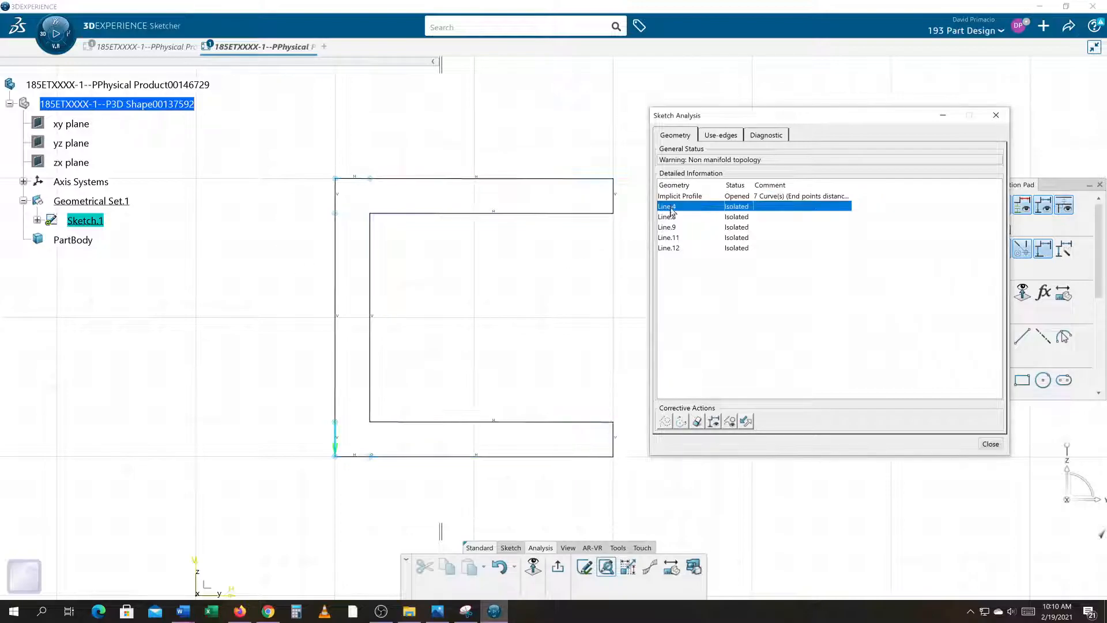
shift+click(667, 238)
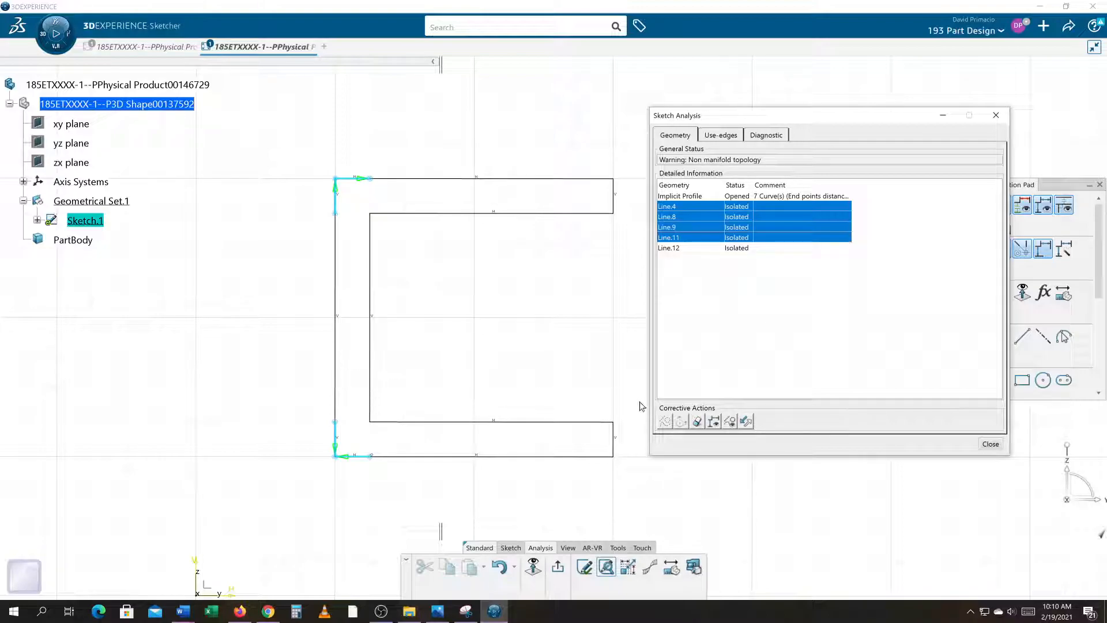
click(697, 423)
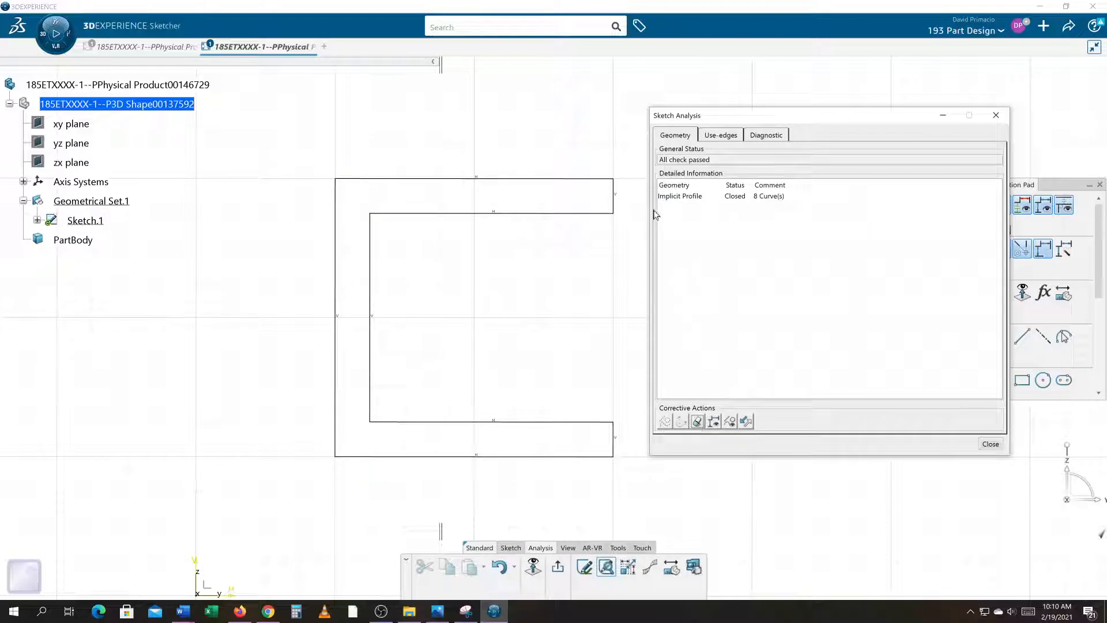
click(681, 197)
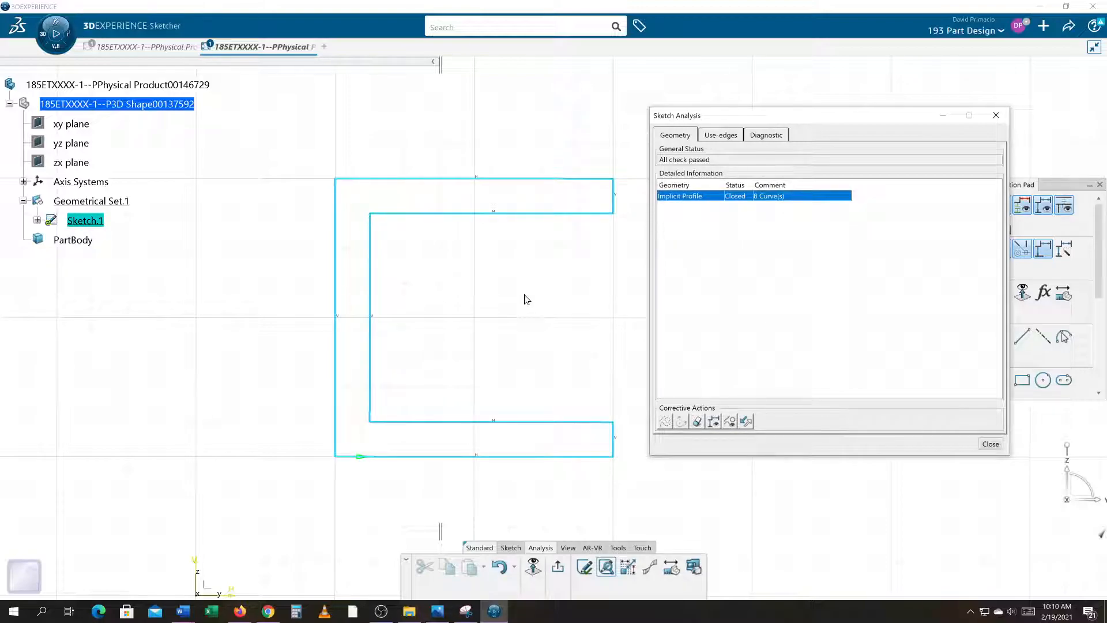
click(991, 444)
Draw a horizontal axis about 2.5 in long through the middle of the C profile, starting at H 0.75 in, V 2 in
mouse_move(743, 399)
middle_down()
mouse_move(822, 383)
mouse_move(831, 368)
middle_up()
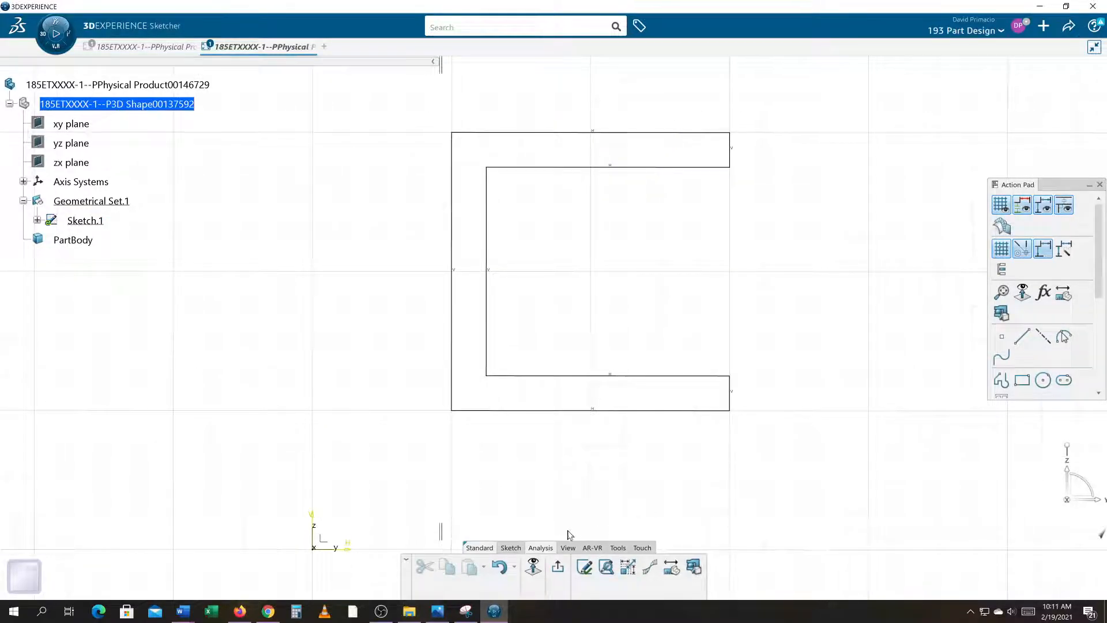
click(511, 548)
click(489, 567)
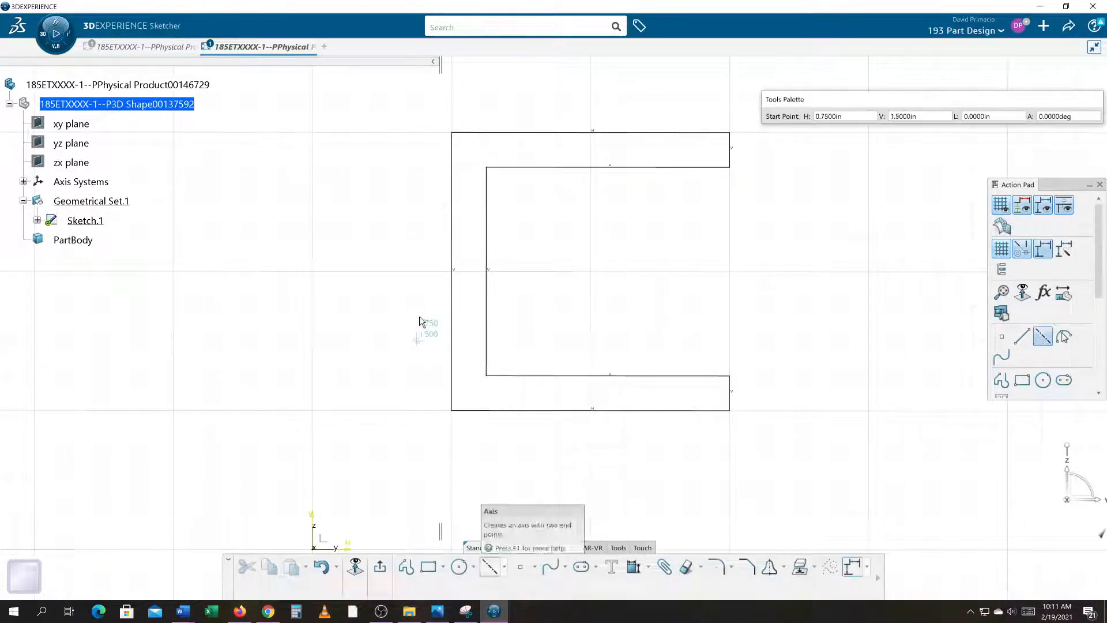
click(415, 282)
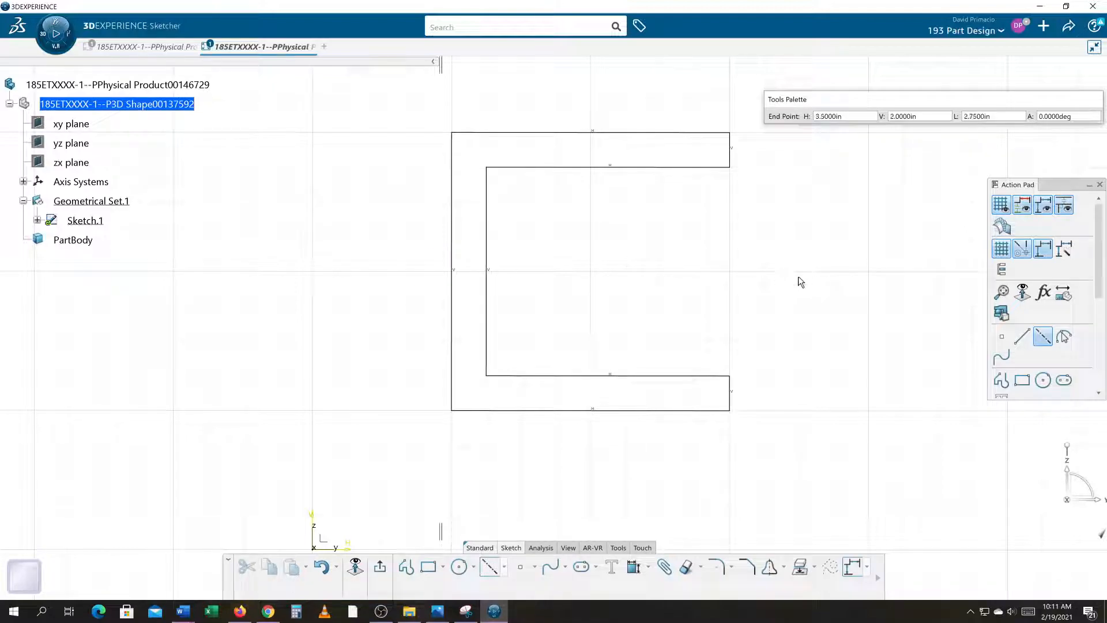
click(768, 278)
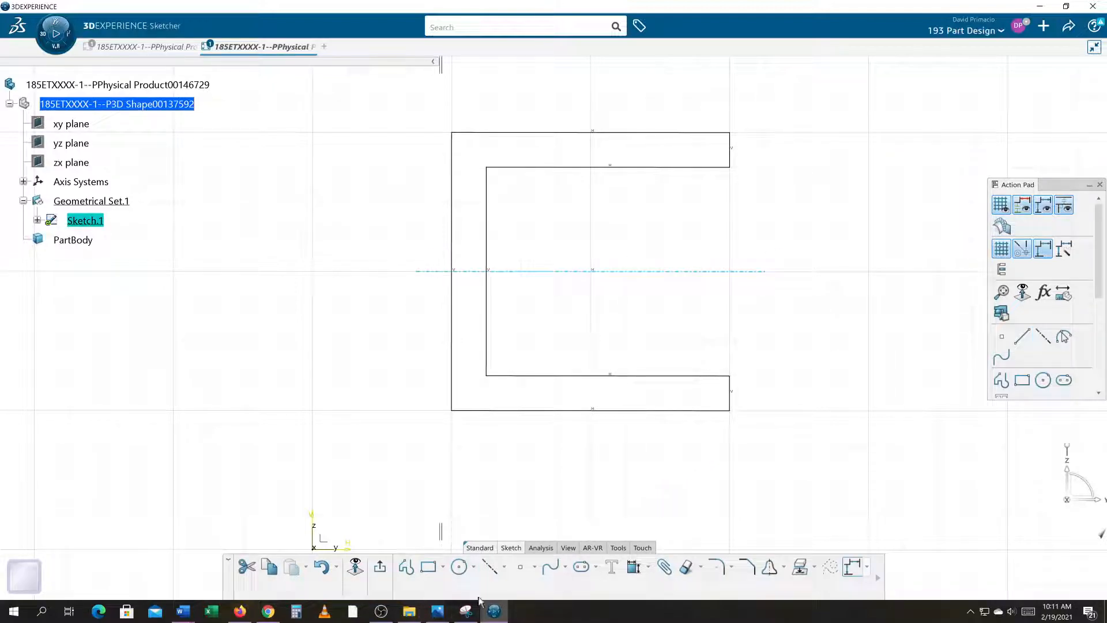
click(649, 567)
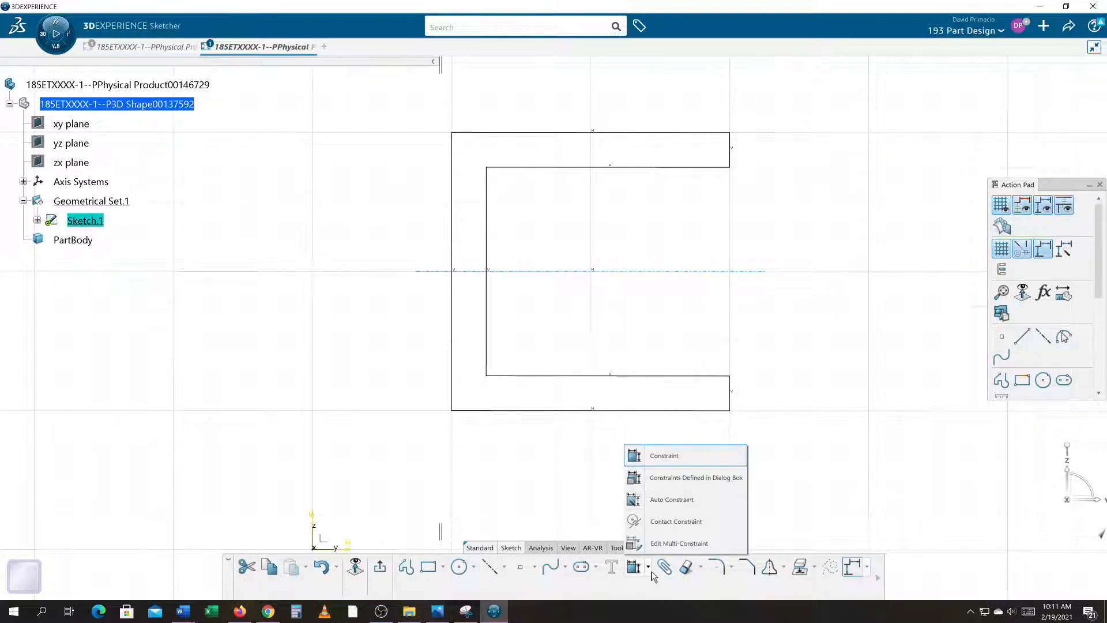
click(652, 455)
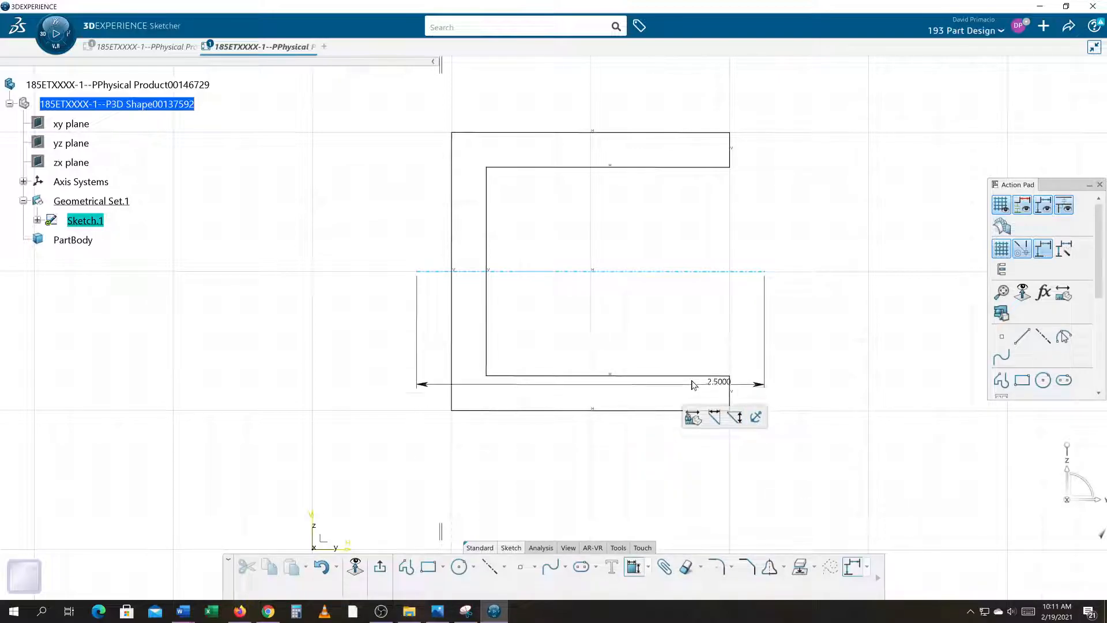
key(Escape)
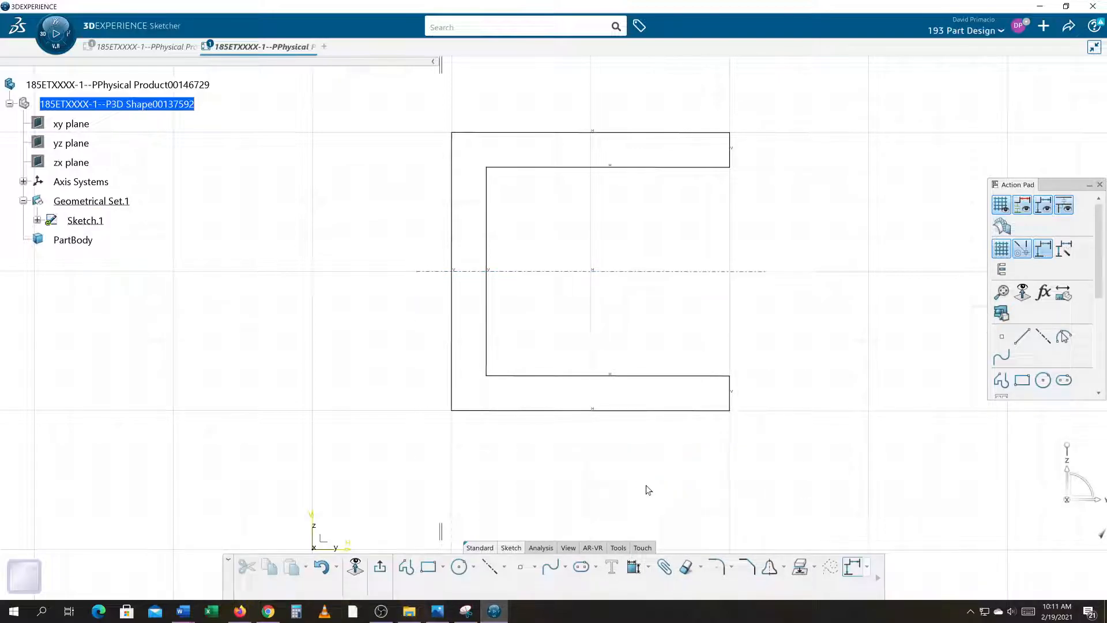
Dimension the length of the upper arm's short vertical end edge on the open side of the C profile
click(633, 570)
click(647, 571)
click(635, 458)
click(730, 153)
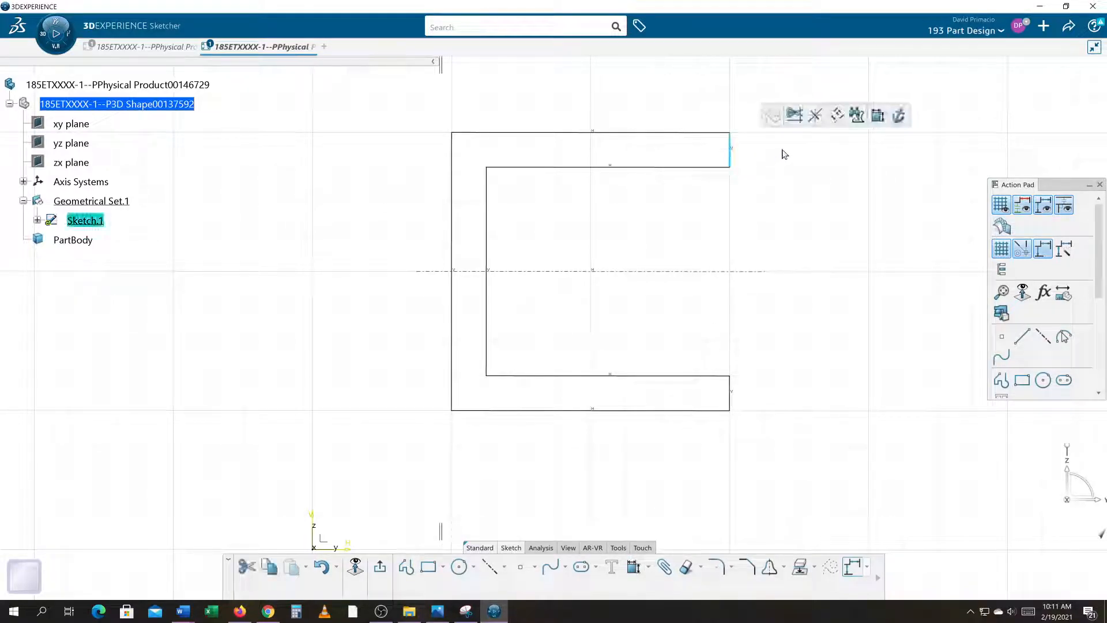
click(635, 568)
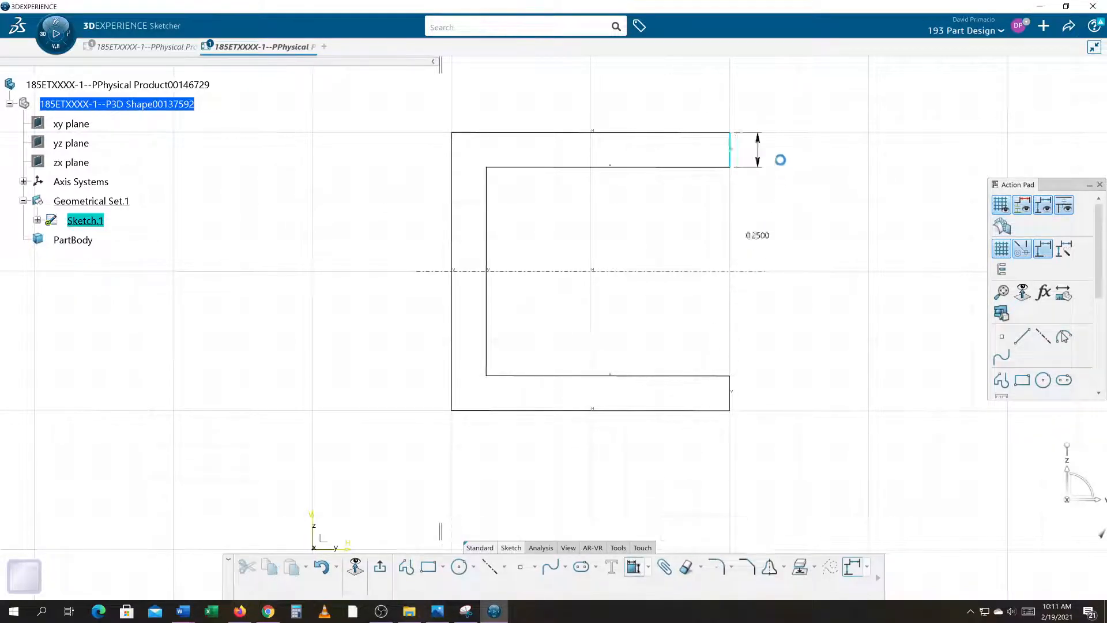
click(783, 197)
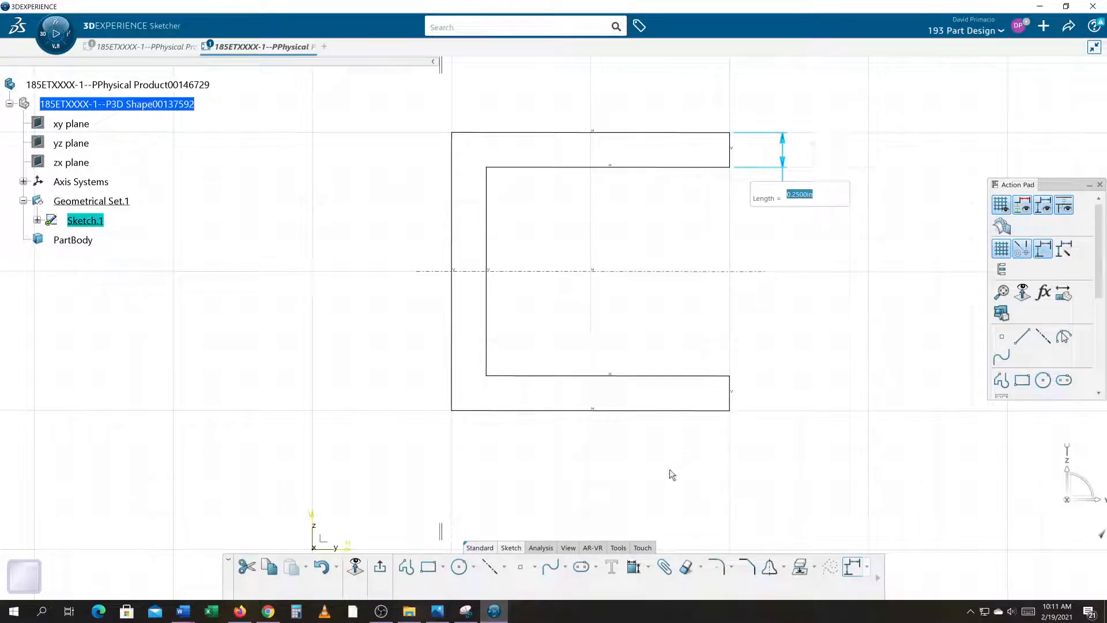
key(Return)
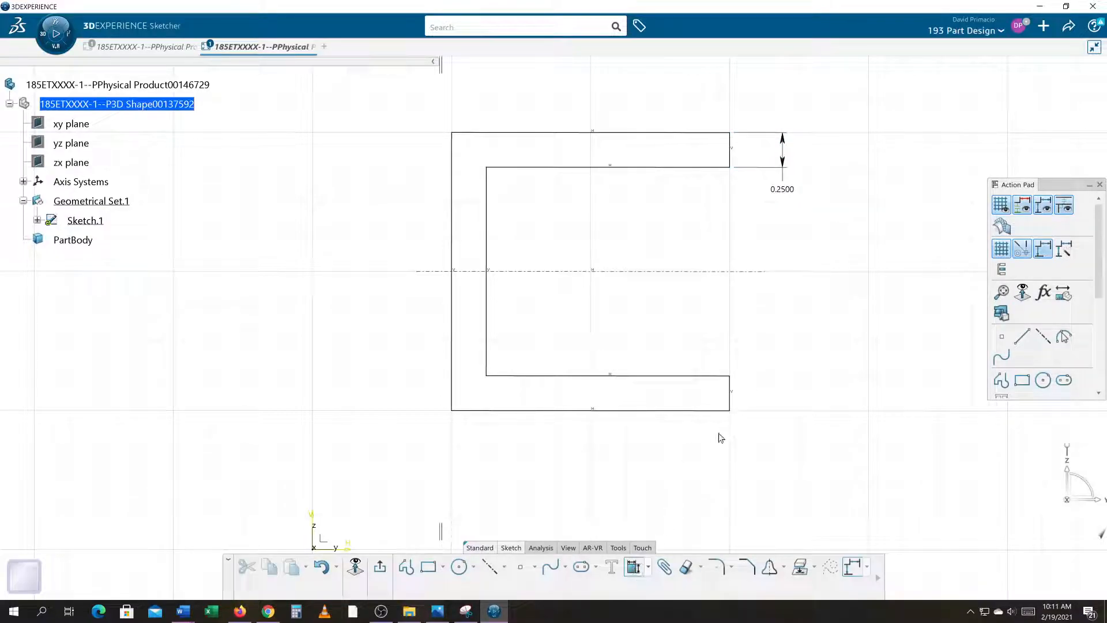
Dimension the length of the lower arm's short vertical end edge
click(728, 398)
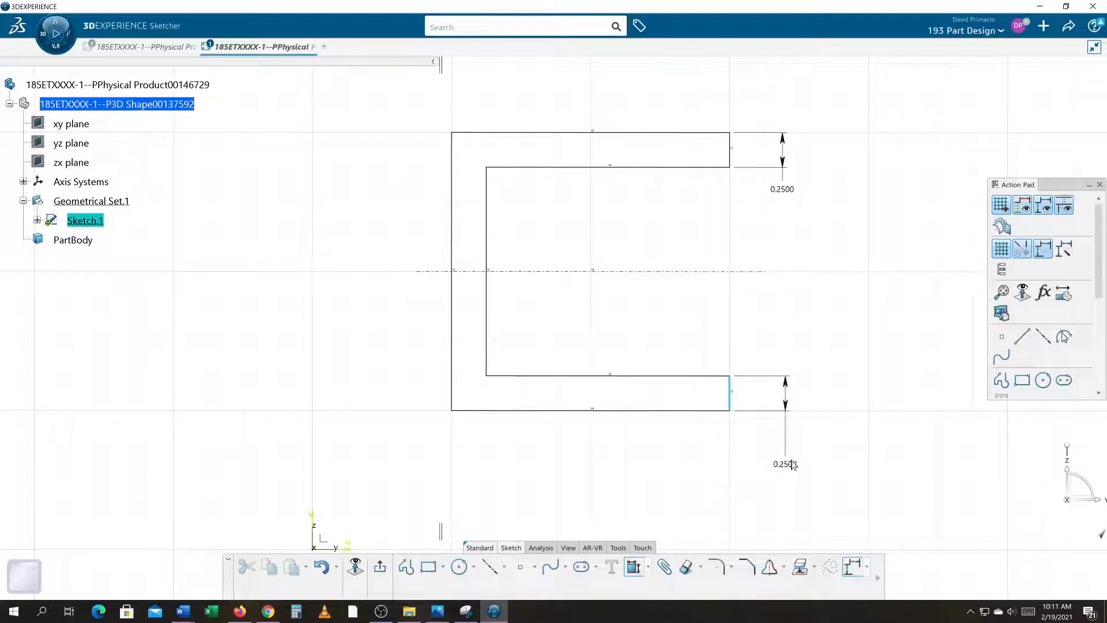
click(798, 458)
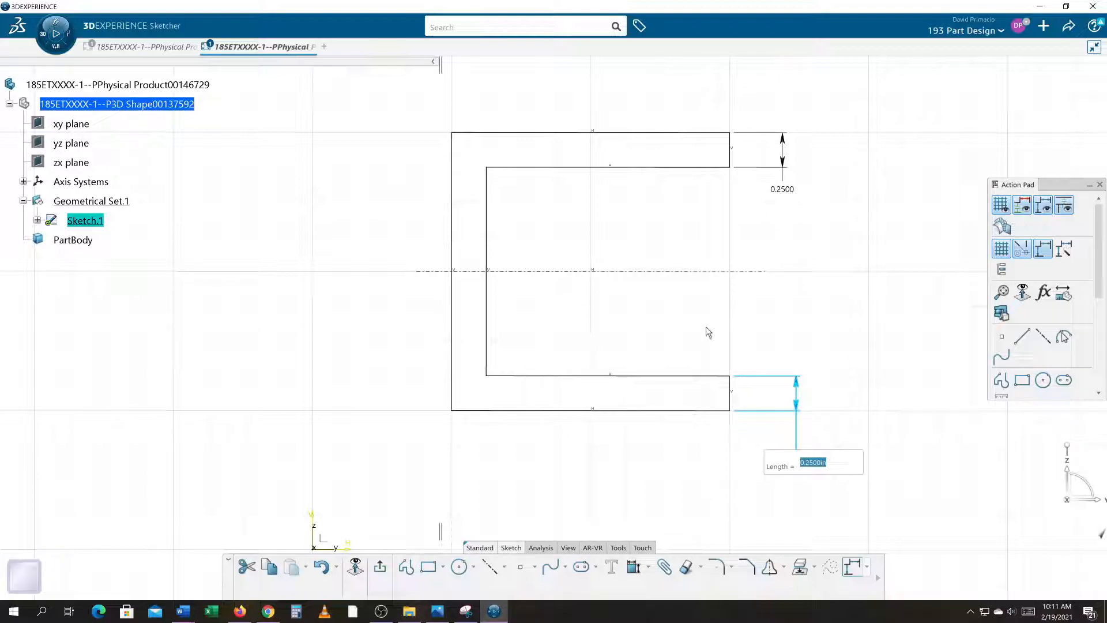
key(Return)
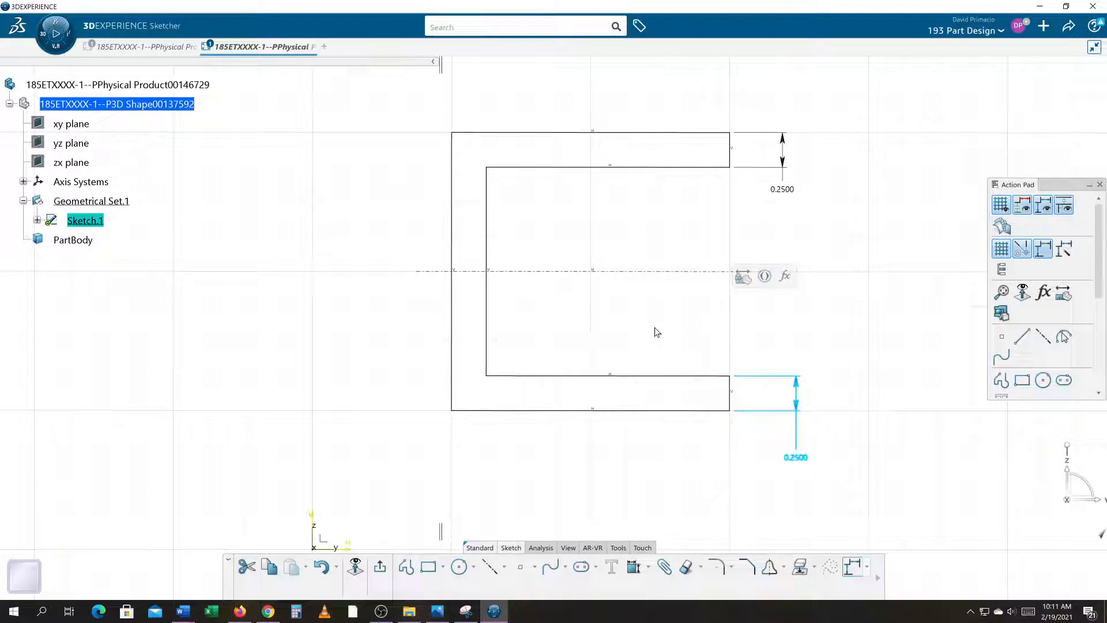
Select the entire connected C profile with Auto Search, starting from its long outer vertical edge
right_click(453, 214)
mouse_move(502, 404)
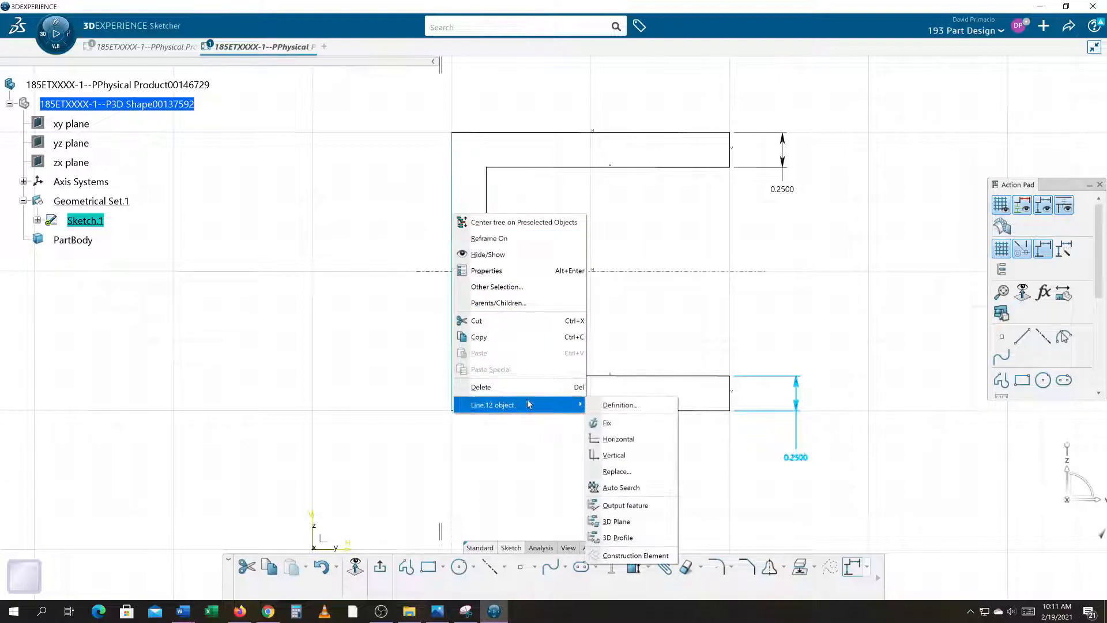
click(616, 489)
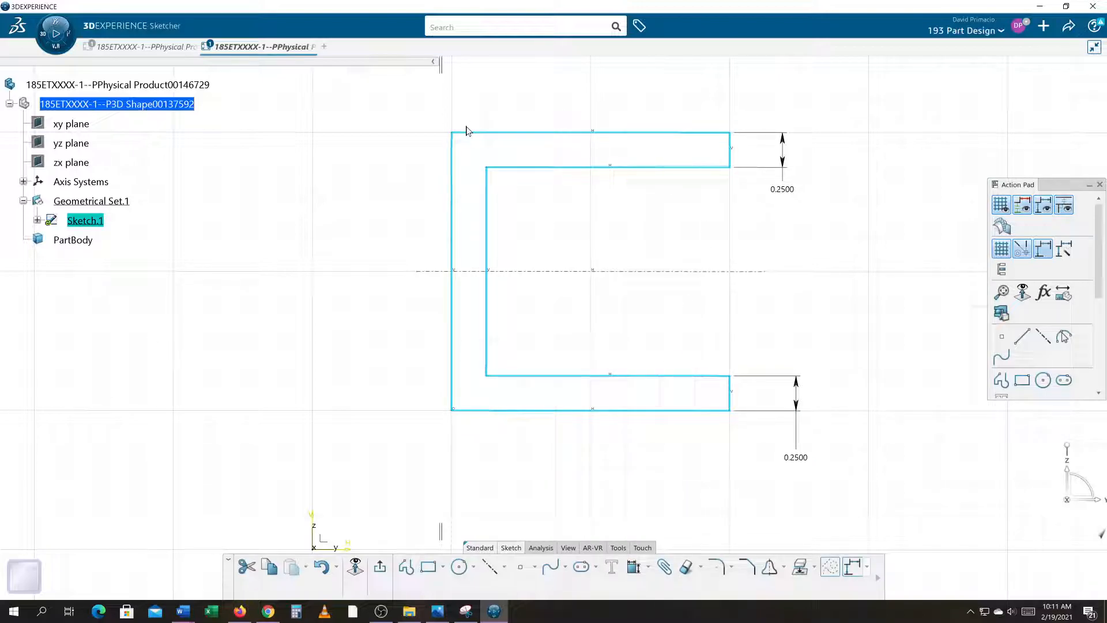
Try Auto Constraint in Chained mode with the axis and outer vertical edge as references and the axis as symmetry line, and undo it
click(649, 568)
click(654, 499)
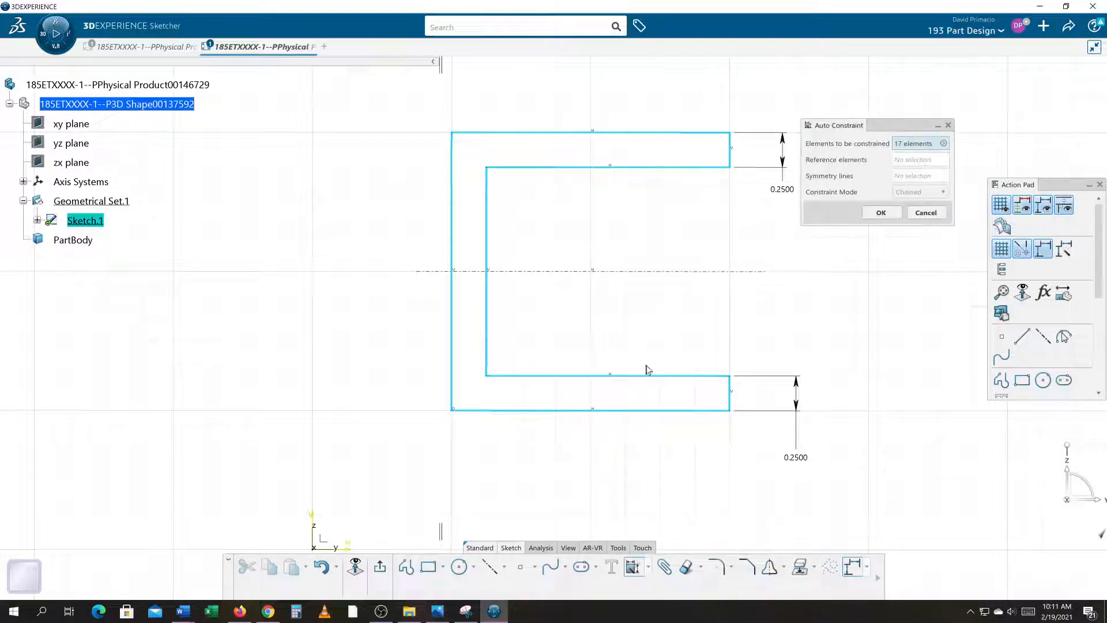
click(899, 161)
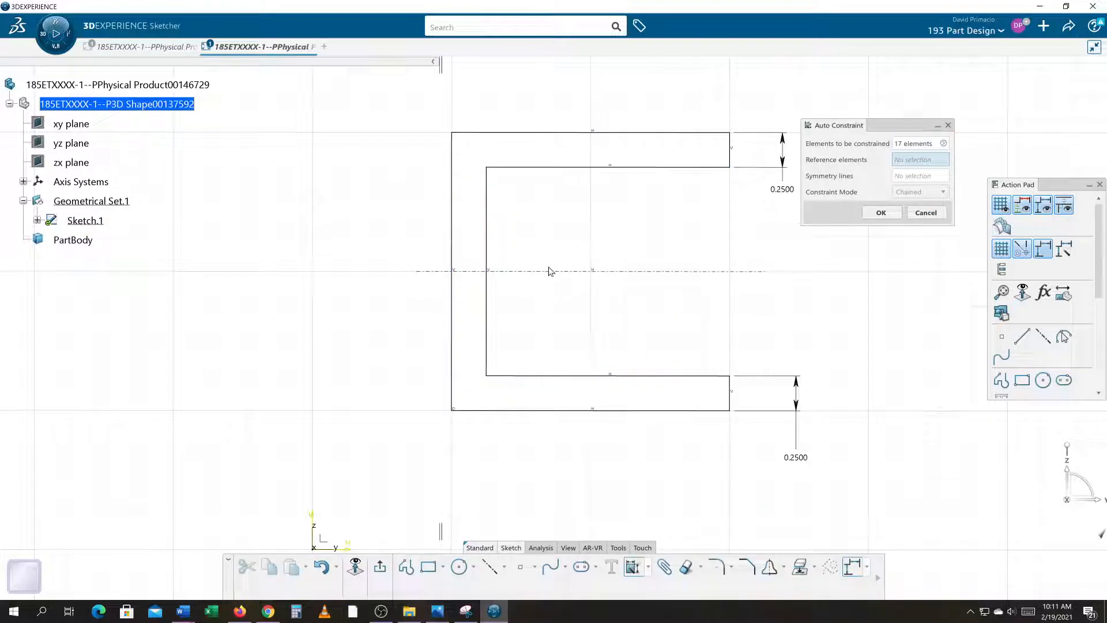
click(545, 271)
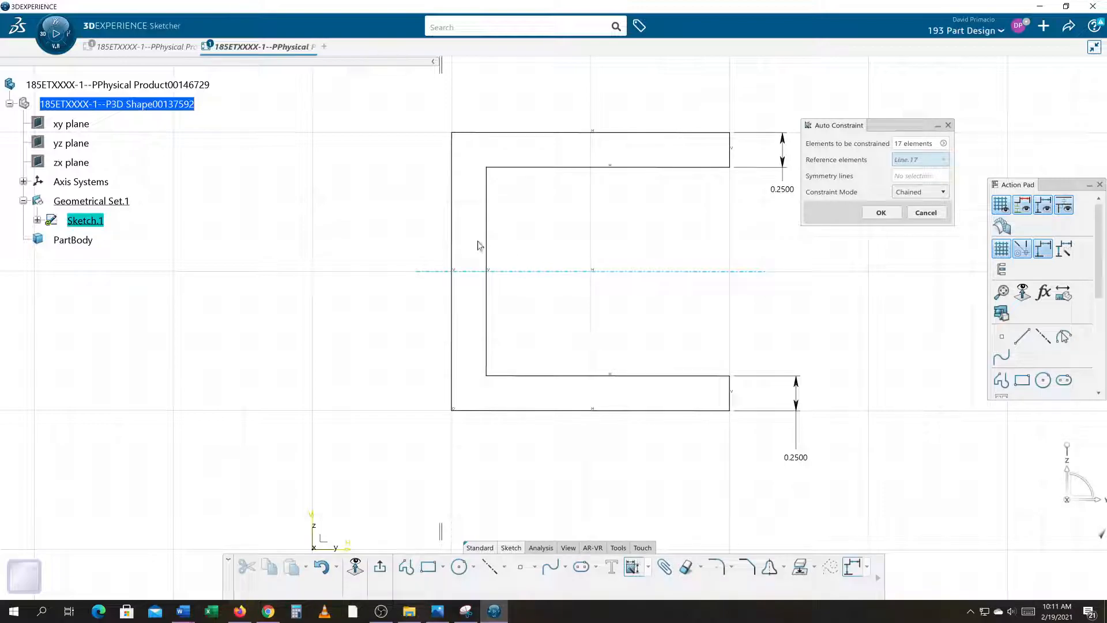
click(452, 236)
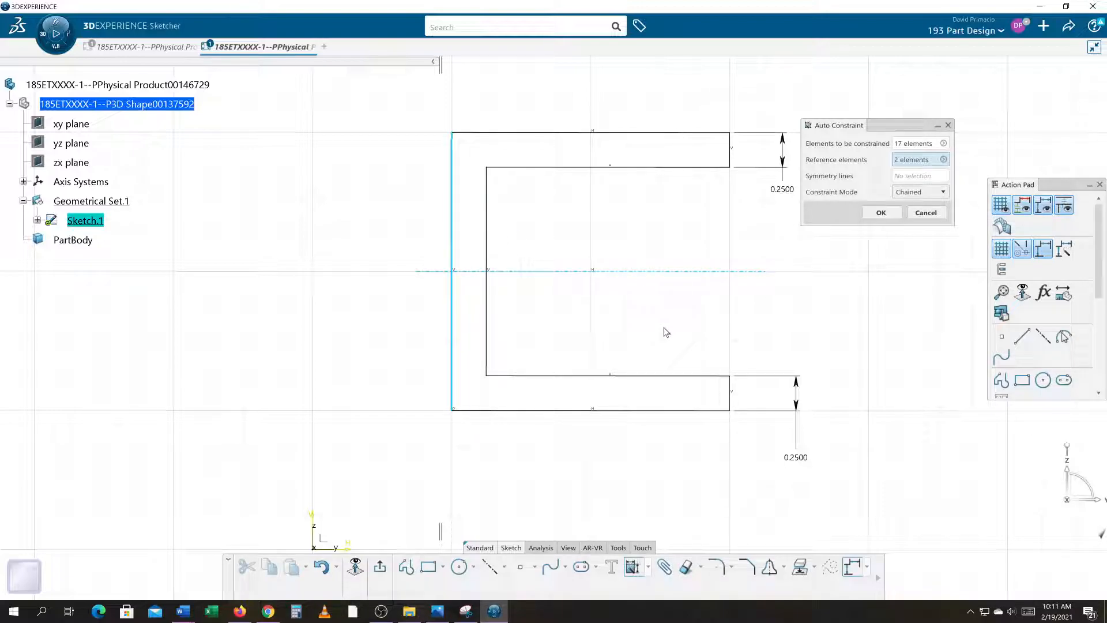
click(906, 178)
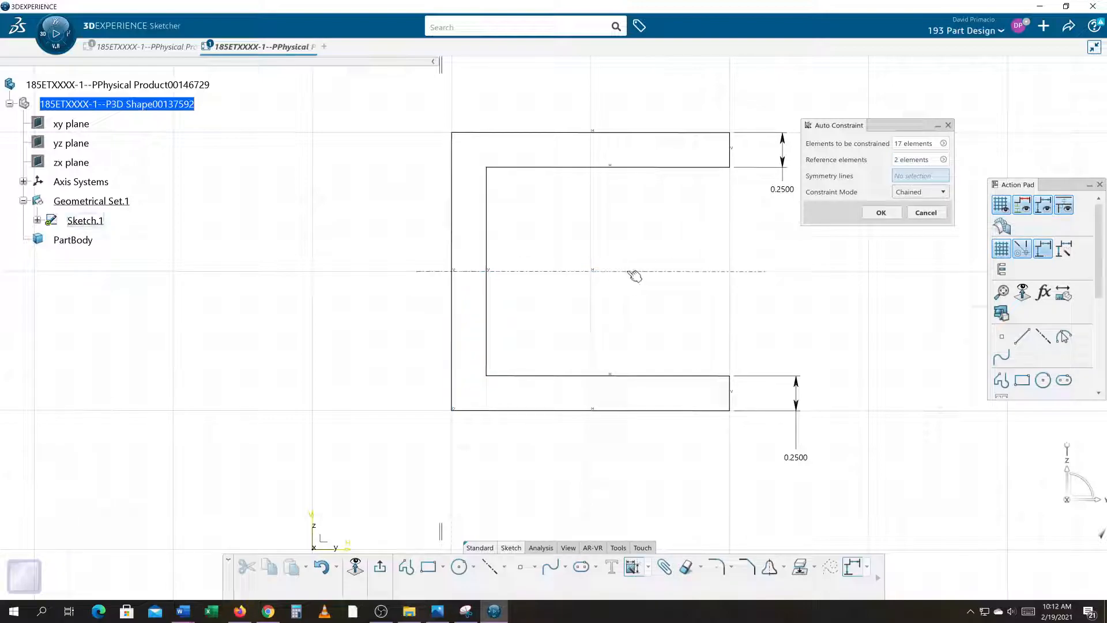
click(633, 271)
click(880, 213)
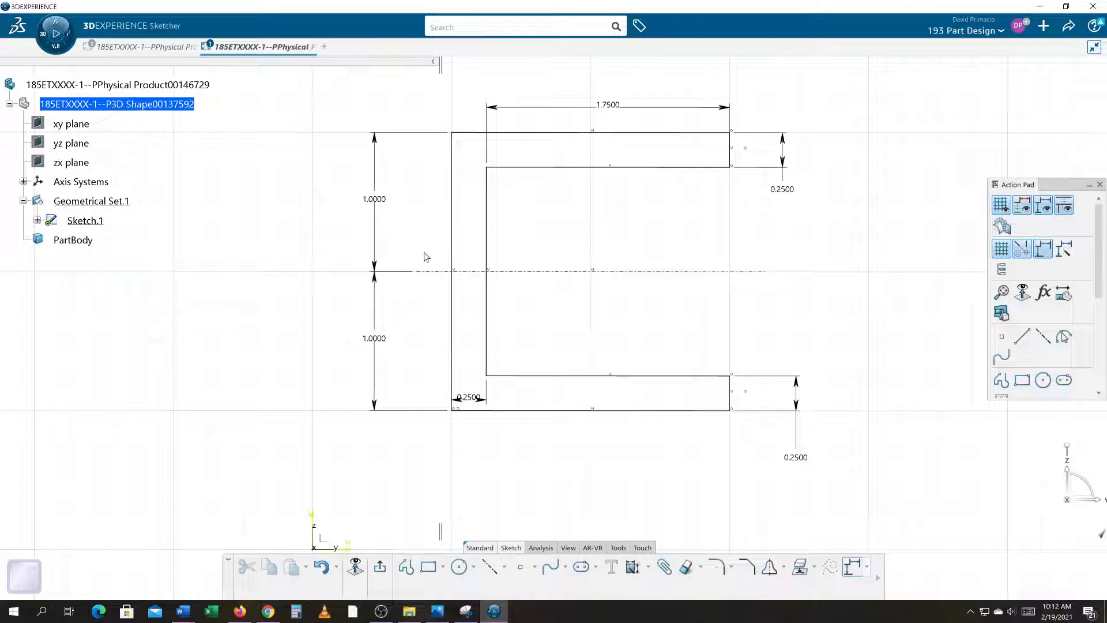
key(ctrl+a)
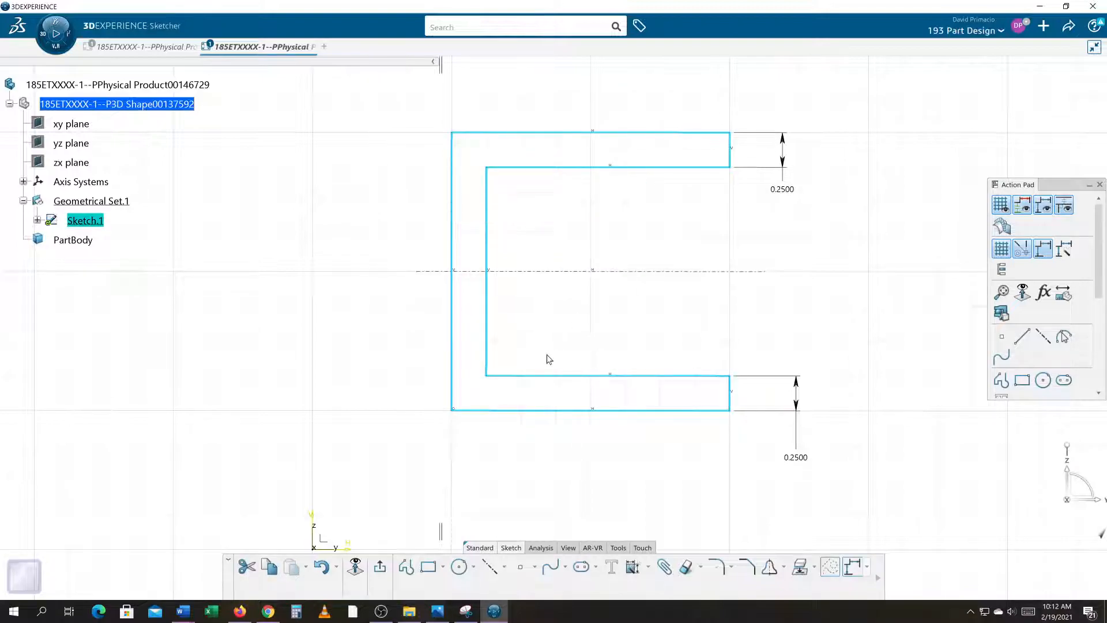
Auto-constrain the C profile in Stacked mode, with the axis and outer vertical edge as references and the axis as symmetry line
click(632, 567)
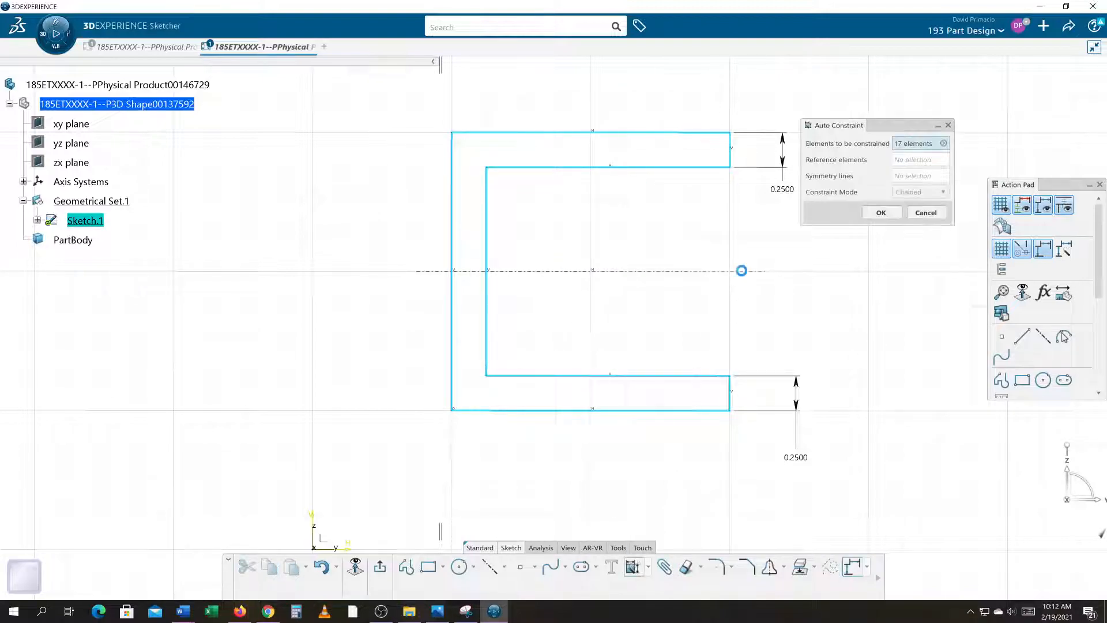
click(906, 161)
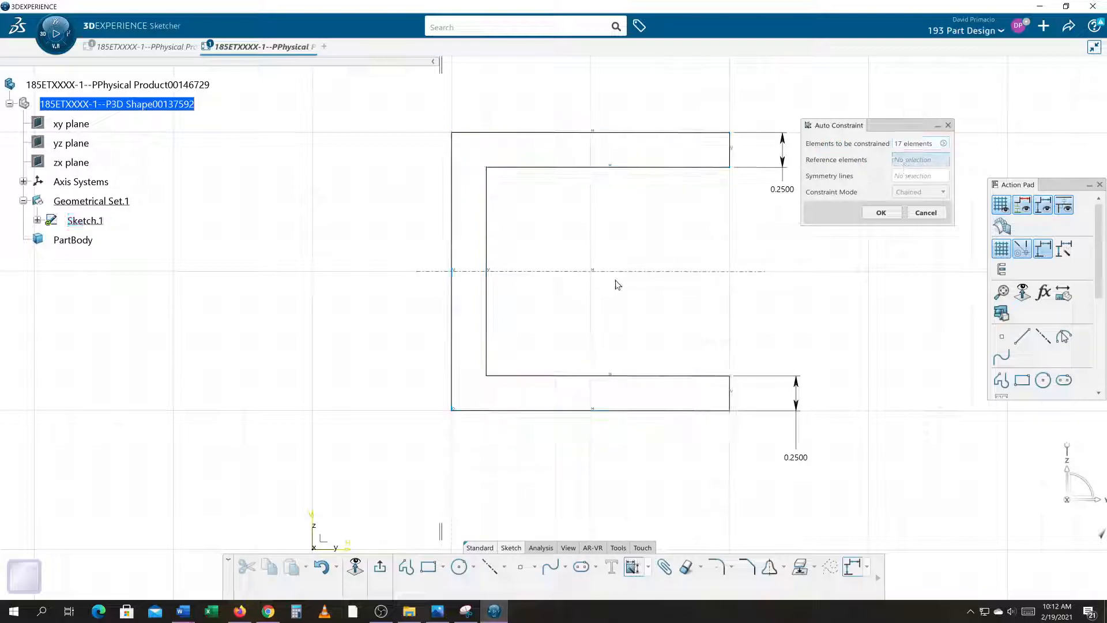
click(613, 271)
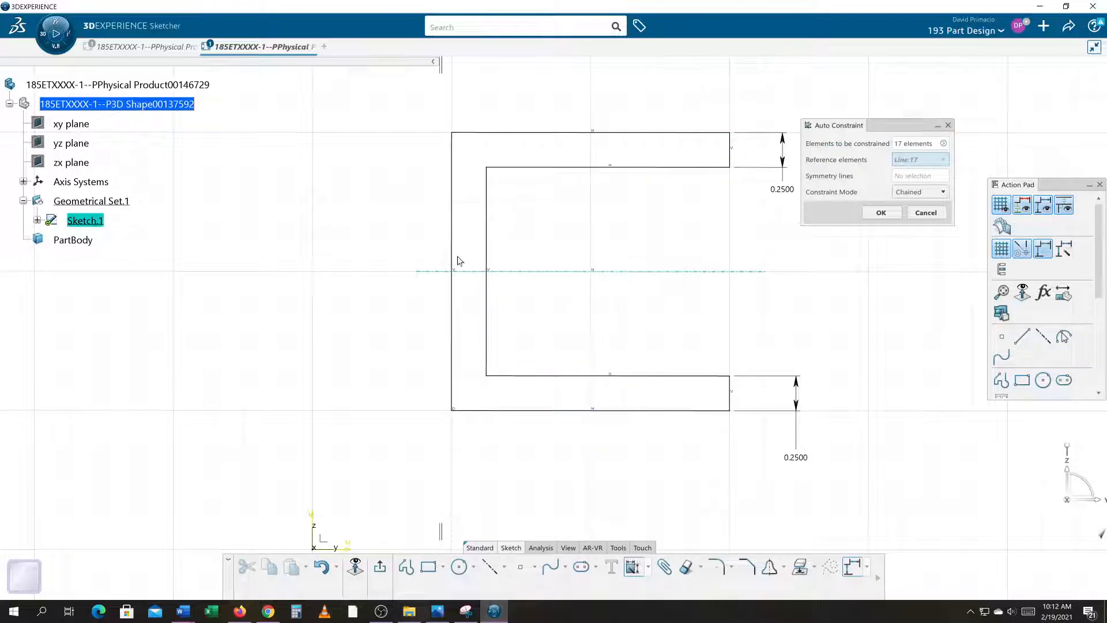
click(452, 249)
click(910, 192)
click(908, 209)
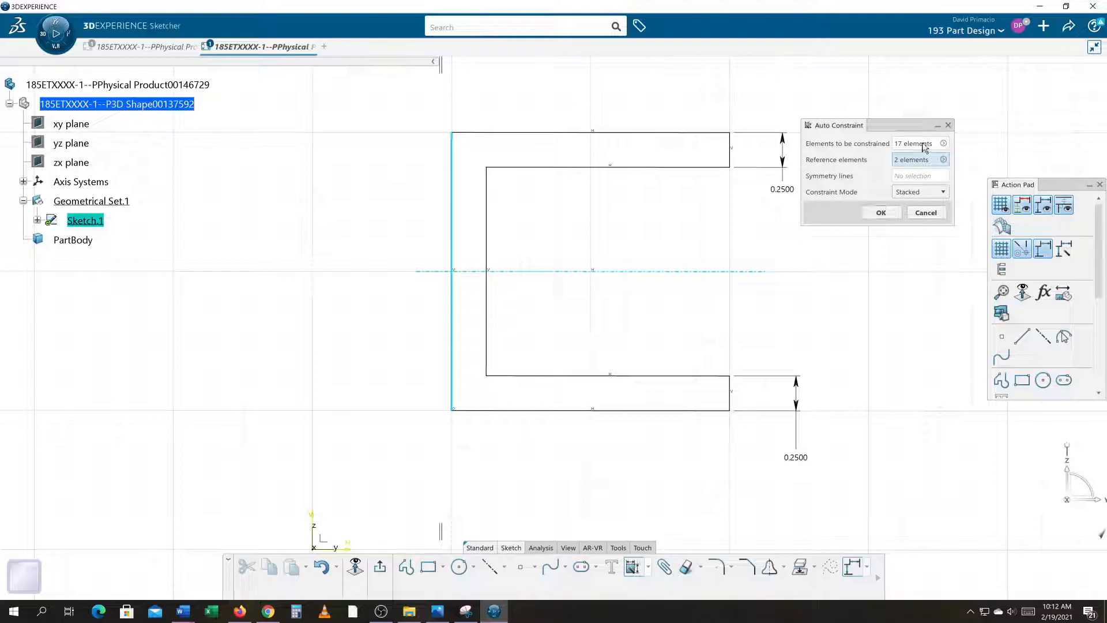
click(903, 176)
click(756, 272)
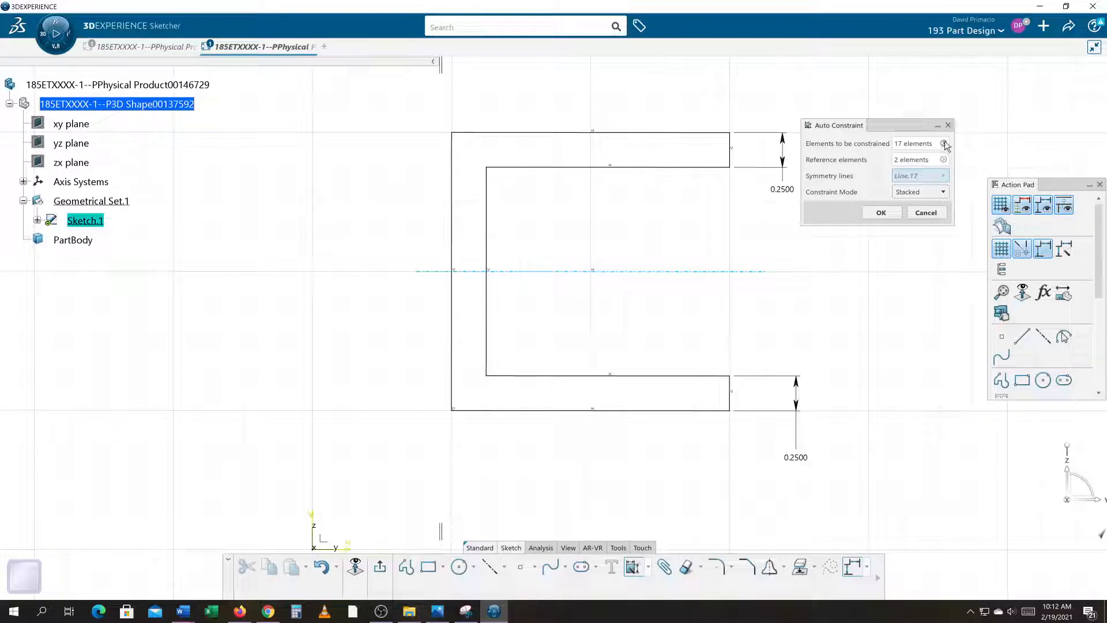
click(882, 213)
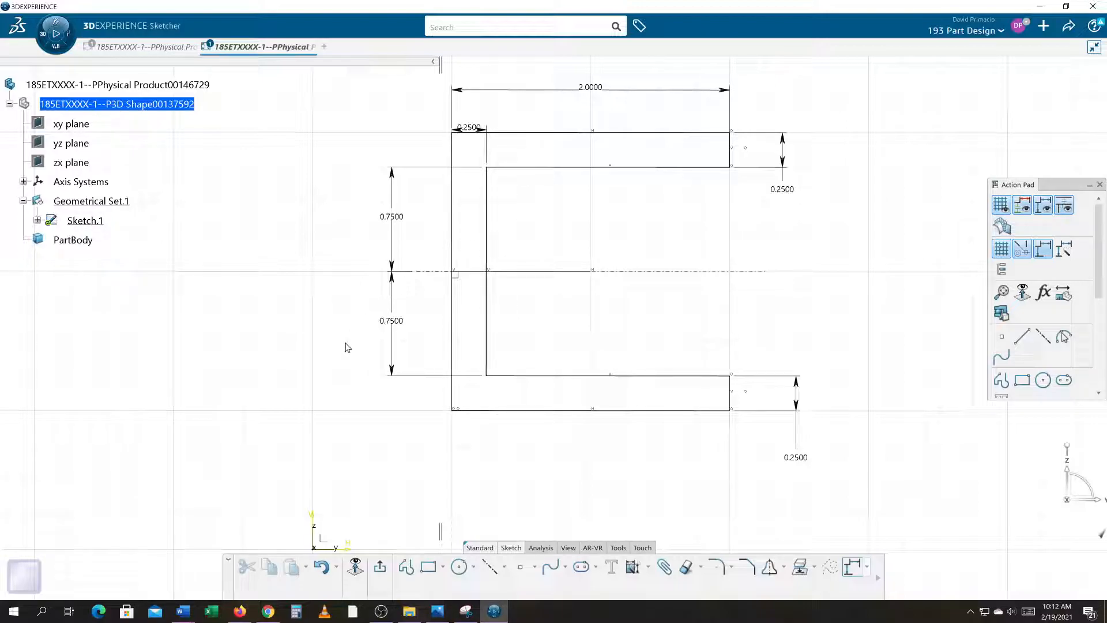
Link the upper axis-to-inner-edge dimension to the matching lower one with an equality formula
double_click(383, 224)
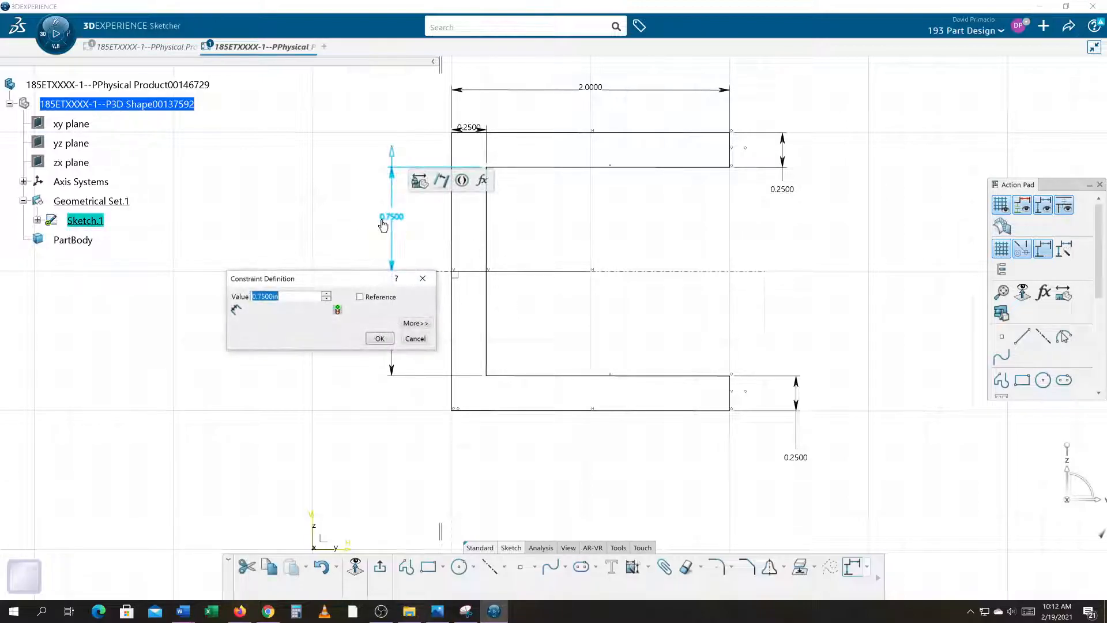
text(=)
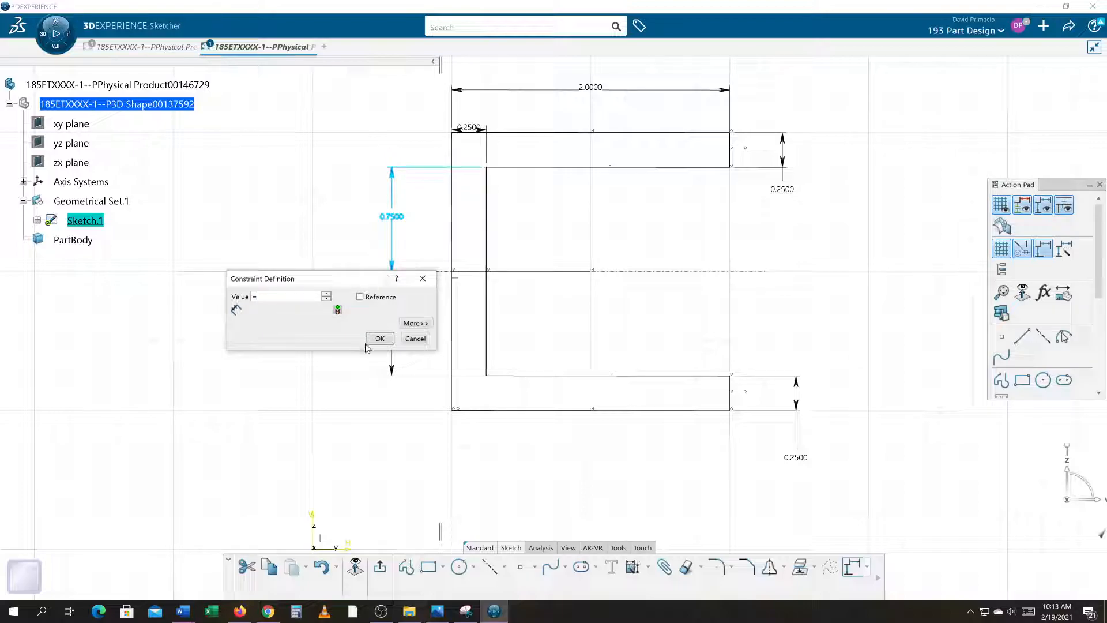
middle_drag(434, 401, 512, 375)
click(542, 333)
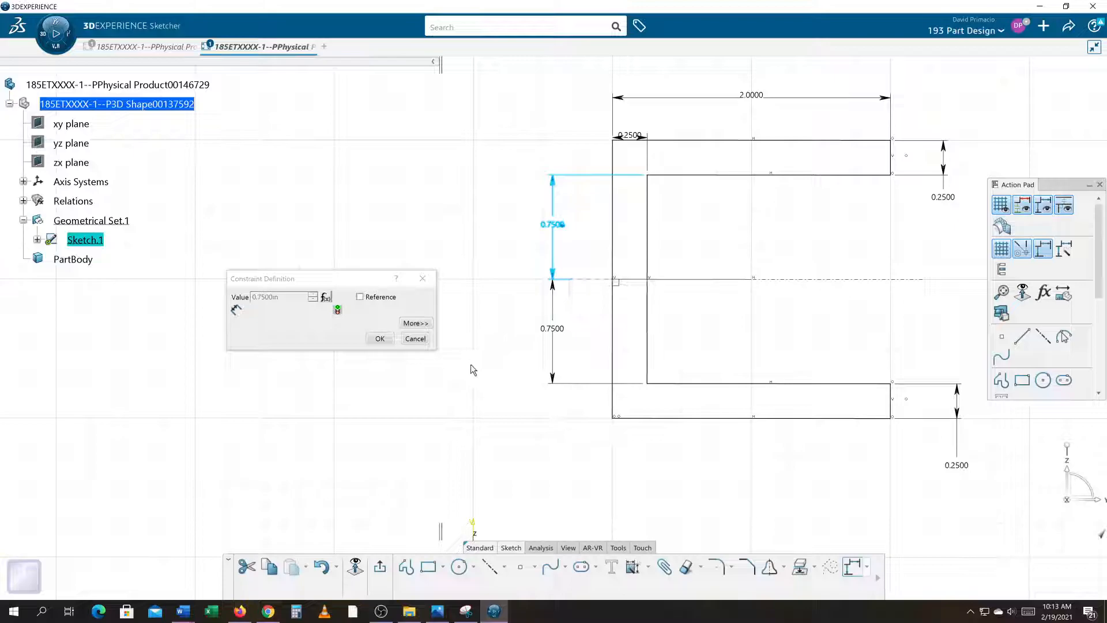
click(379, 339)
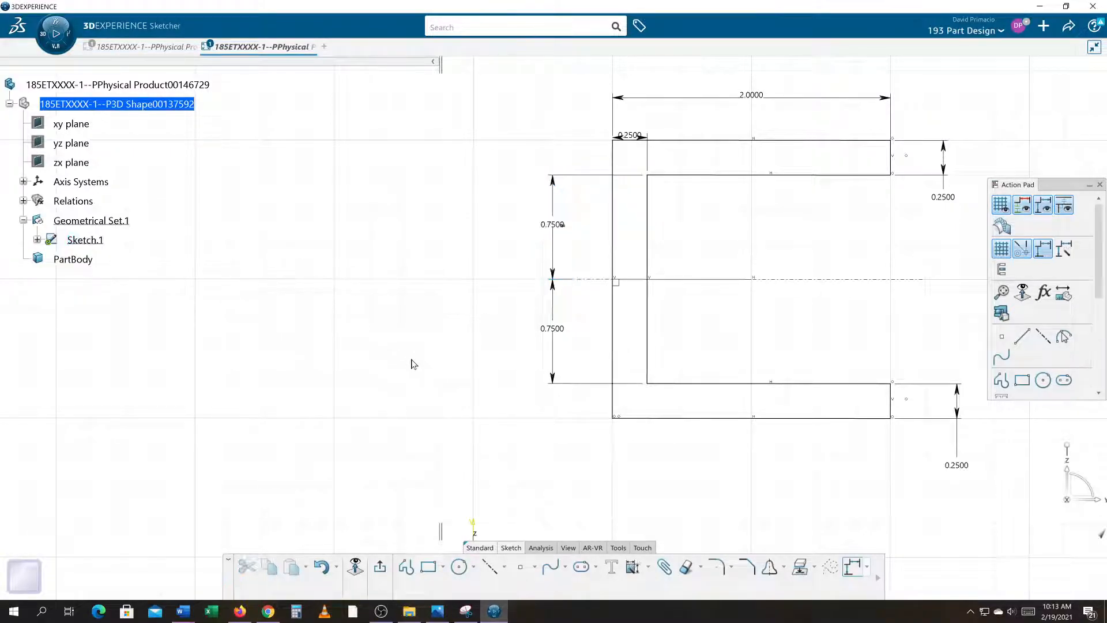
Link the upper arm's thickness dimension to the lower arm's thickness dimension with an equality formula
middle_drag(235, 384, 119, 398)
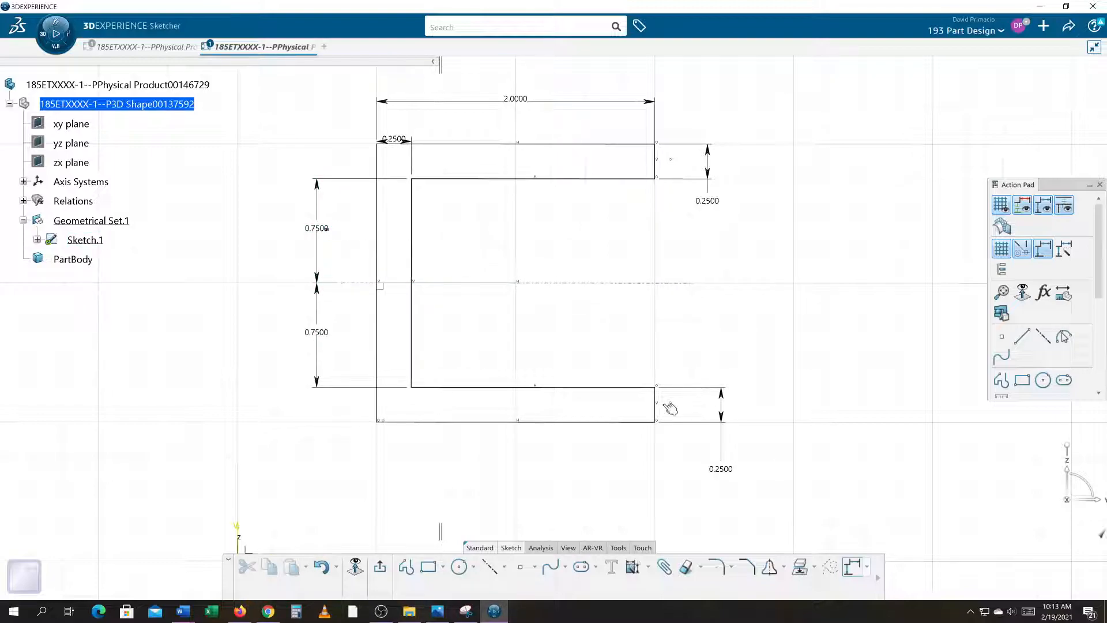
double_click(708, 201)
text(=)
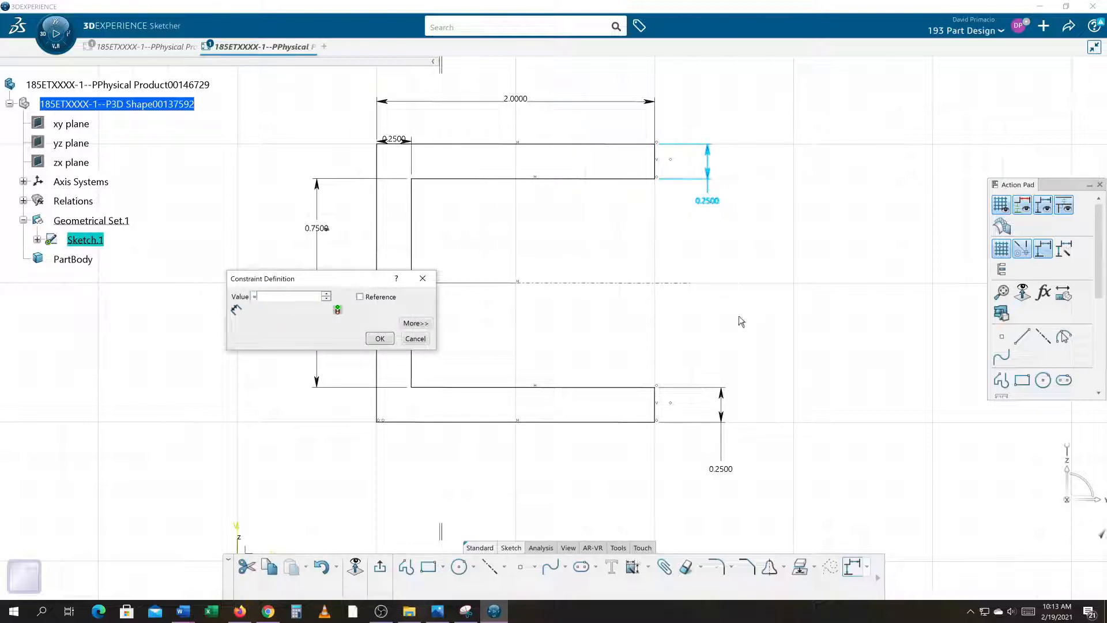
click(724, 472)
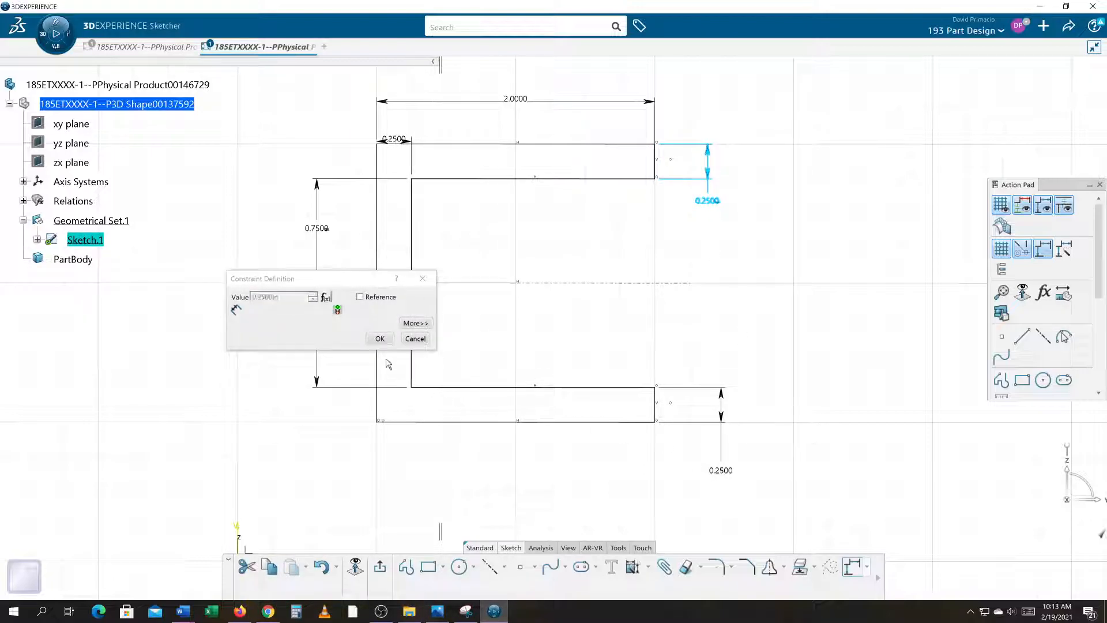
click(379, 339)
click(693, 335)
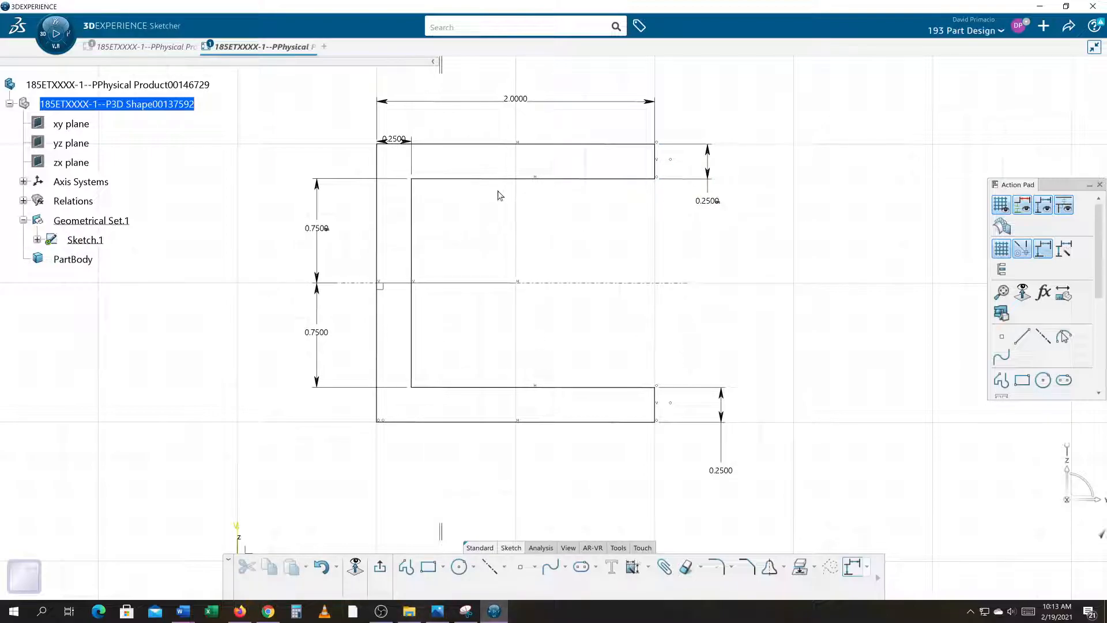
Move the vertical web's thickness dimension text outside the profile and raise its dimension line above the upper arm
mouse_move(398, 138)
mouse_down()
mouse_move(353, 109)
mouse_move(304, 123)
mouse_up()
click(339, 144)
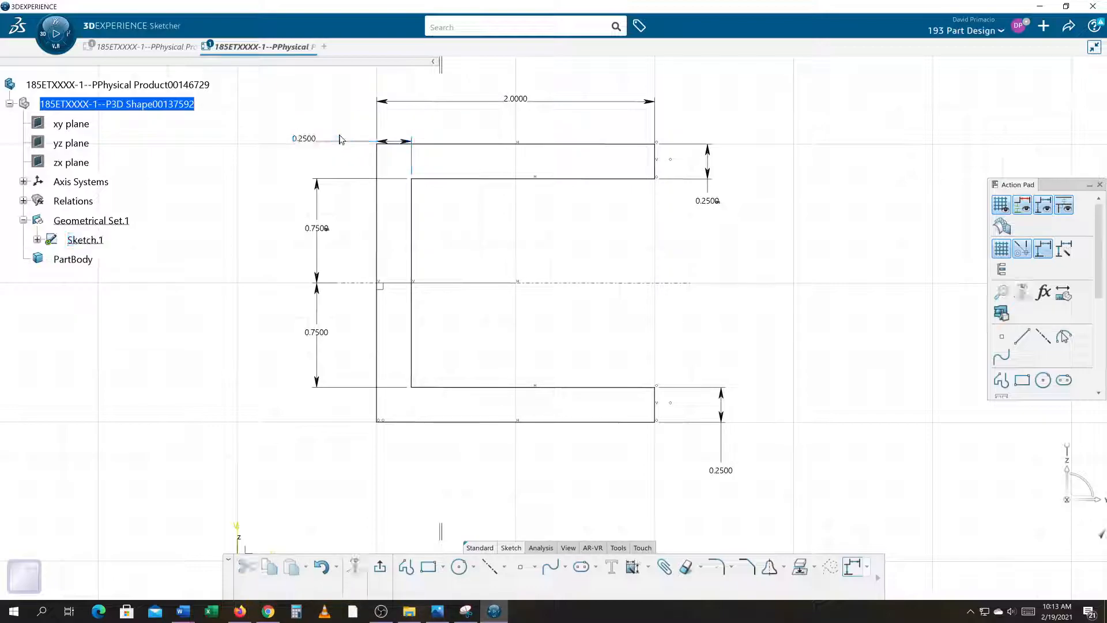
drag(349, 146, 353, 128)
click(561, 237)
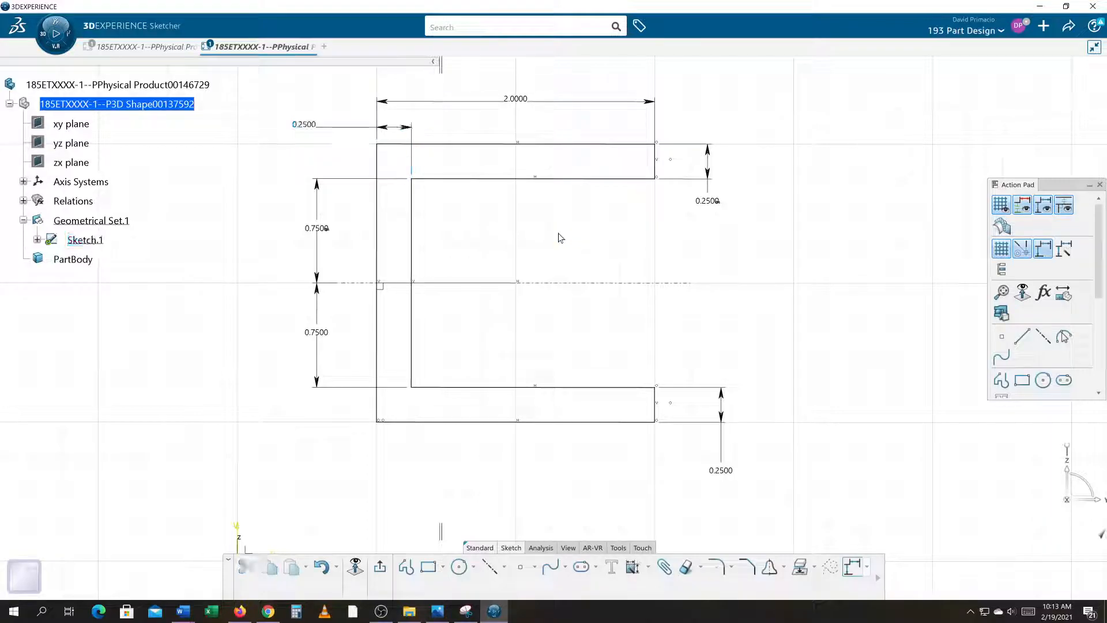
Try adding a redundant length dimension to the profile's bottom outer edge, and remove that dimension again
middle_drag(555, 236, 574, 248)
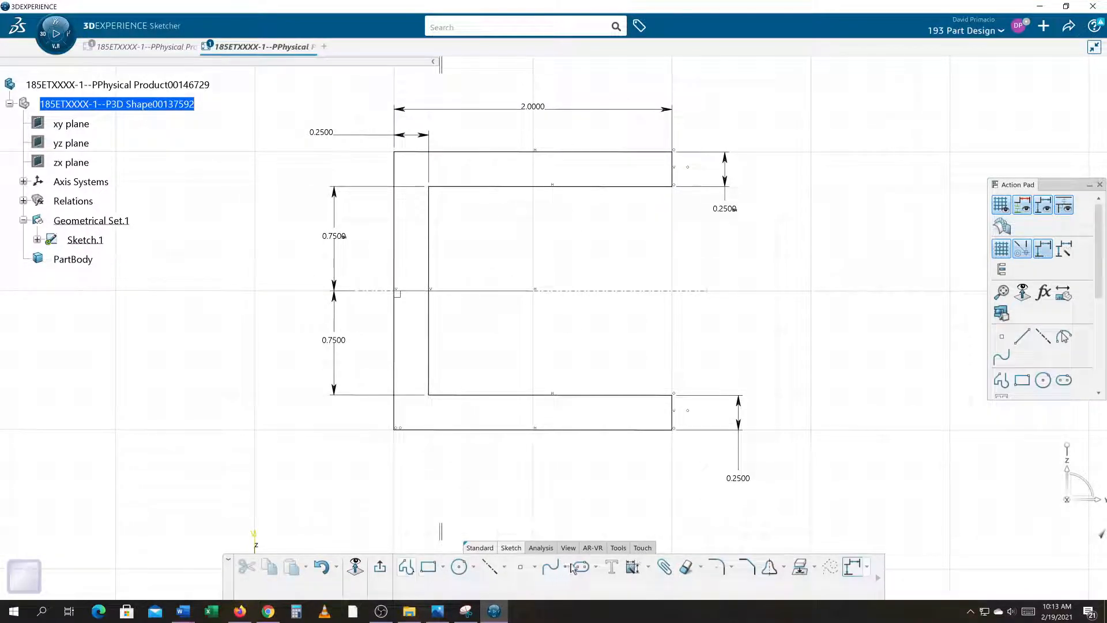
click(649, 567)
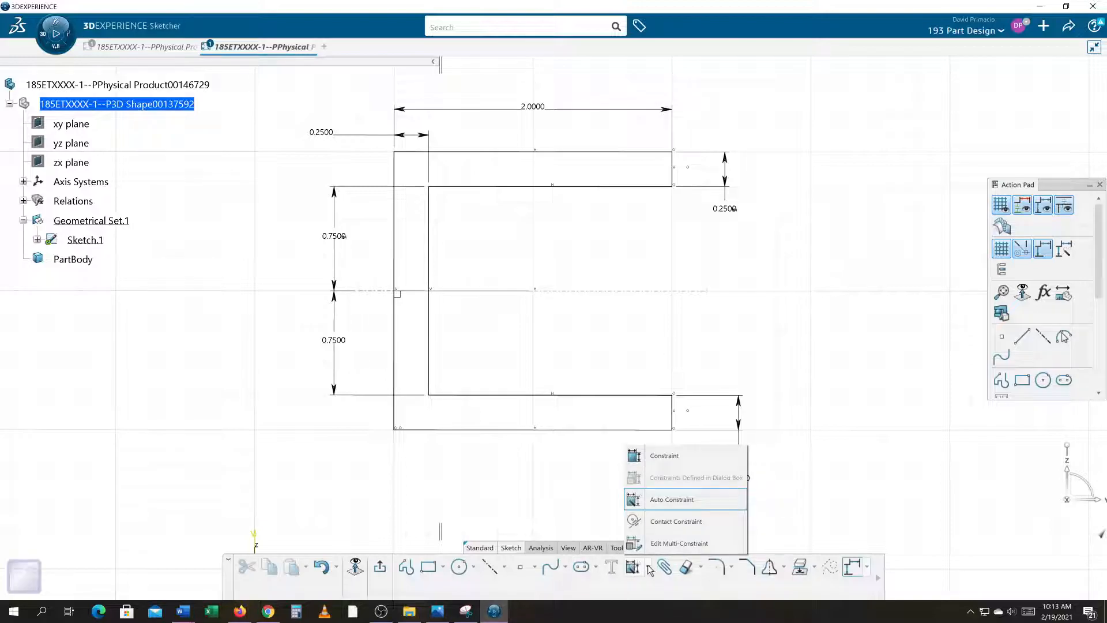
click(658, 456)
click(597, 430)
click(600, 439)
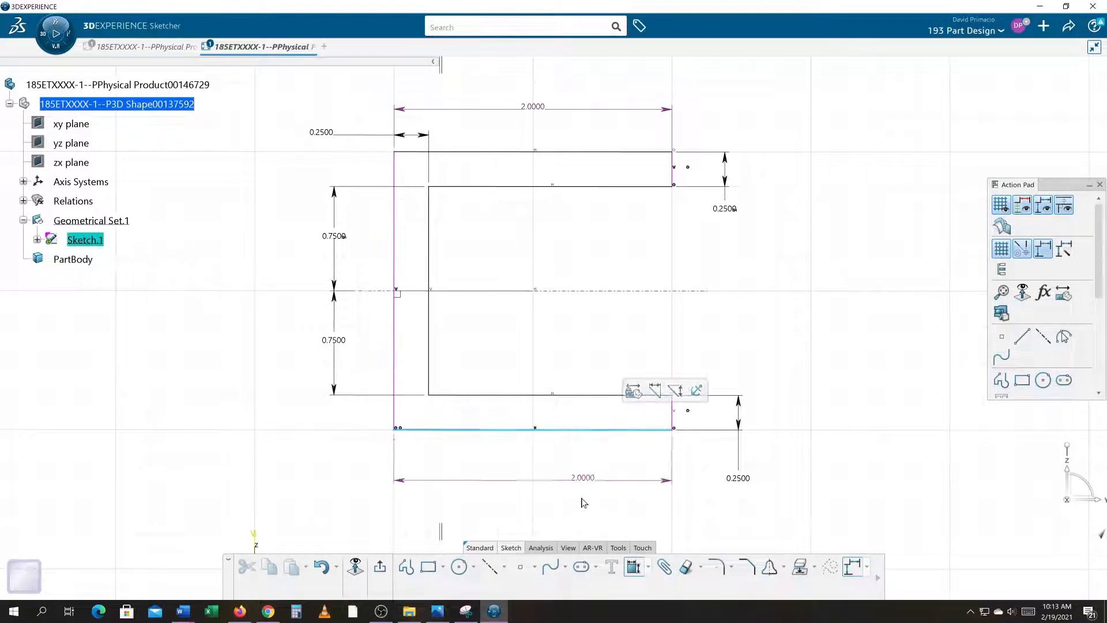
click(586, 497)
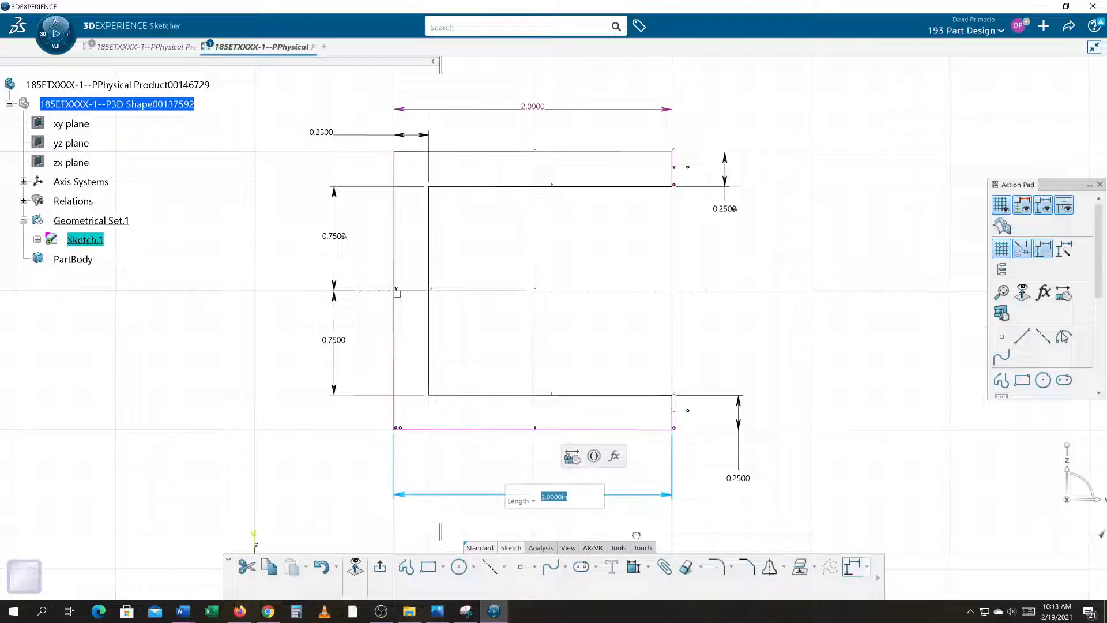
key(Return)
click(501, 477)
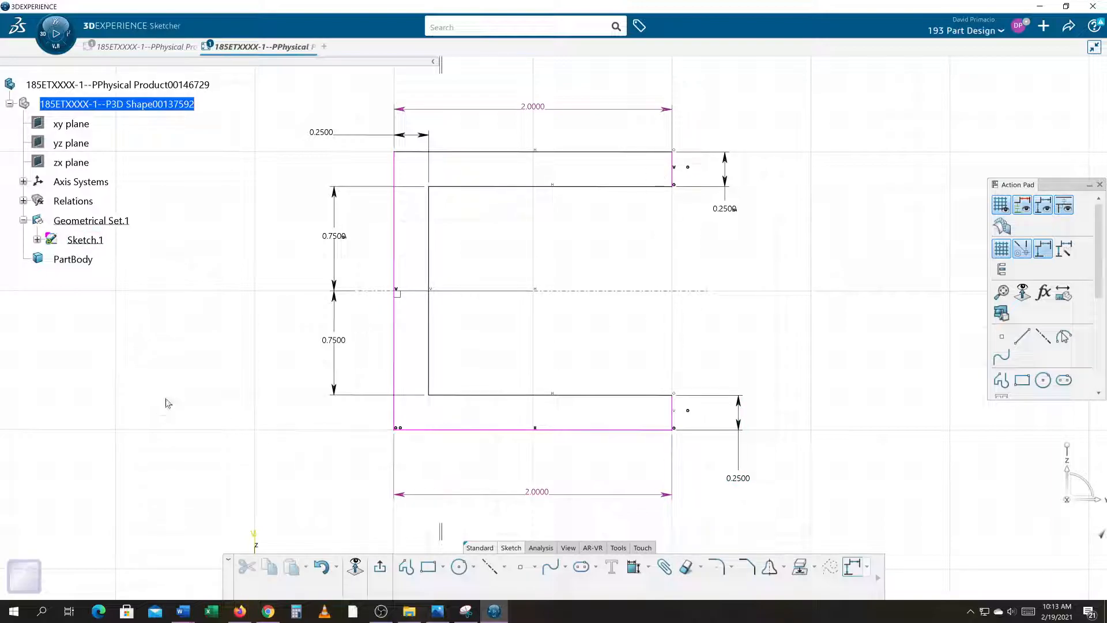
key(Escape)
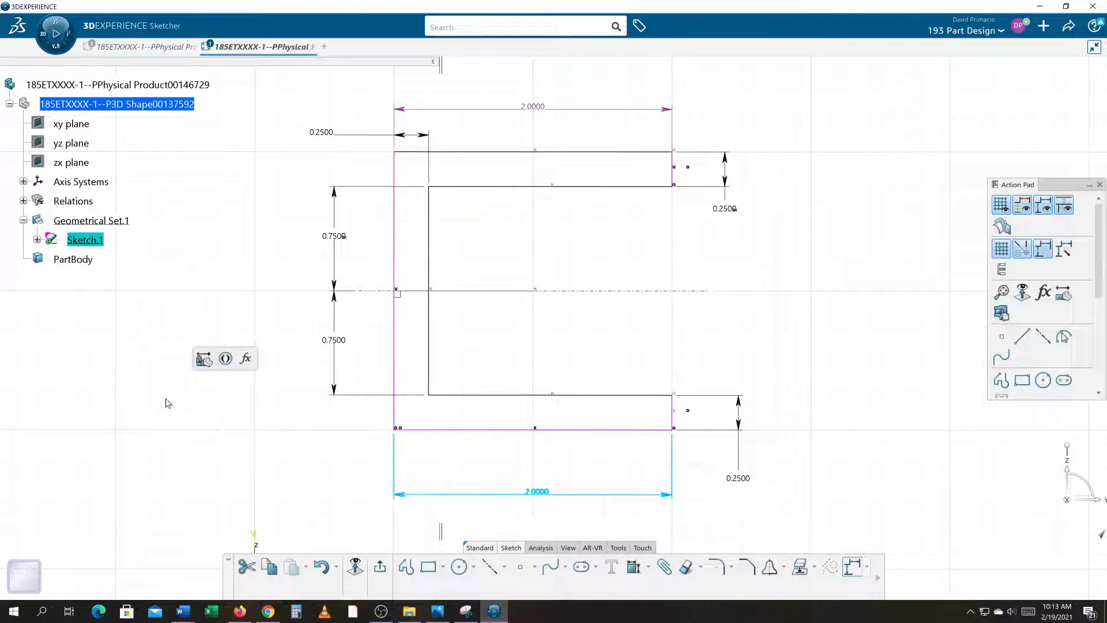
key(Escape)
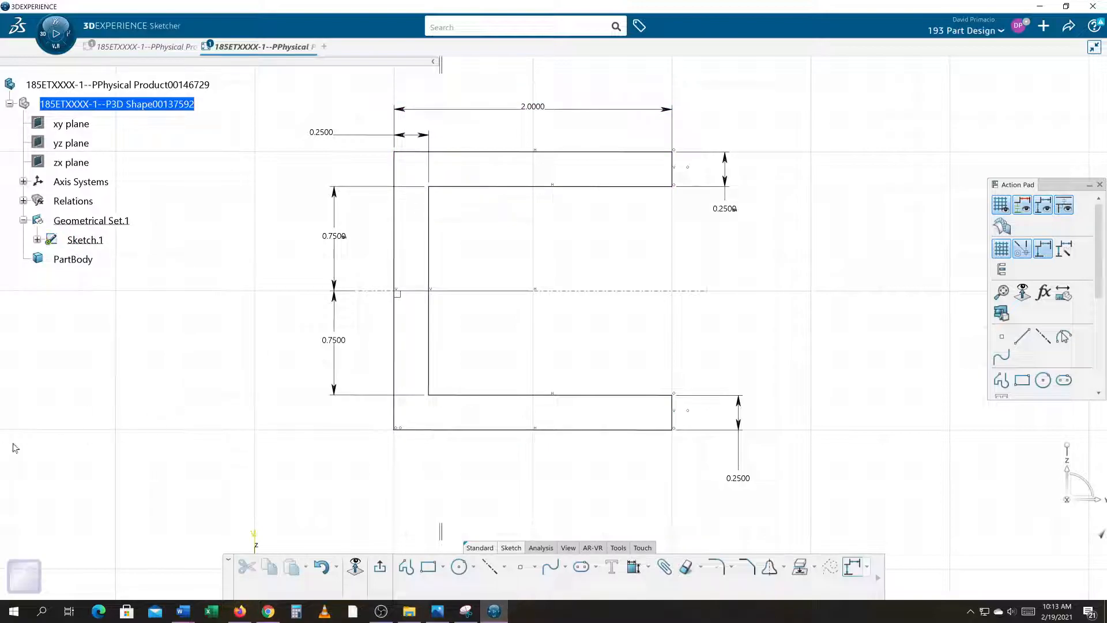
Make the profile's central axis coincident with the sketch's H axis using a contact constraint
mouse_move(199, 418)
middle_down()
mouse_move(255, 348)
mouse_move(245, 353)
mouse_move(272, 383)
middle_up()
click(254, 349)
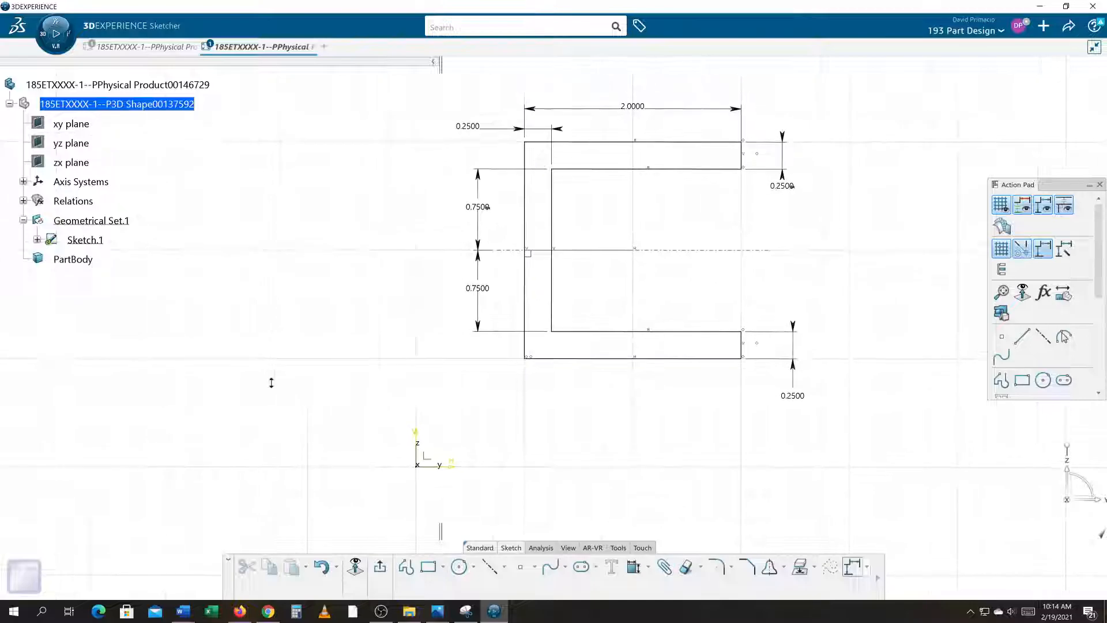
middle_drag(276, 421, 265, 392)
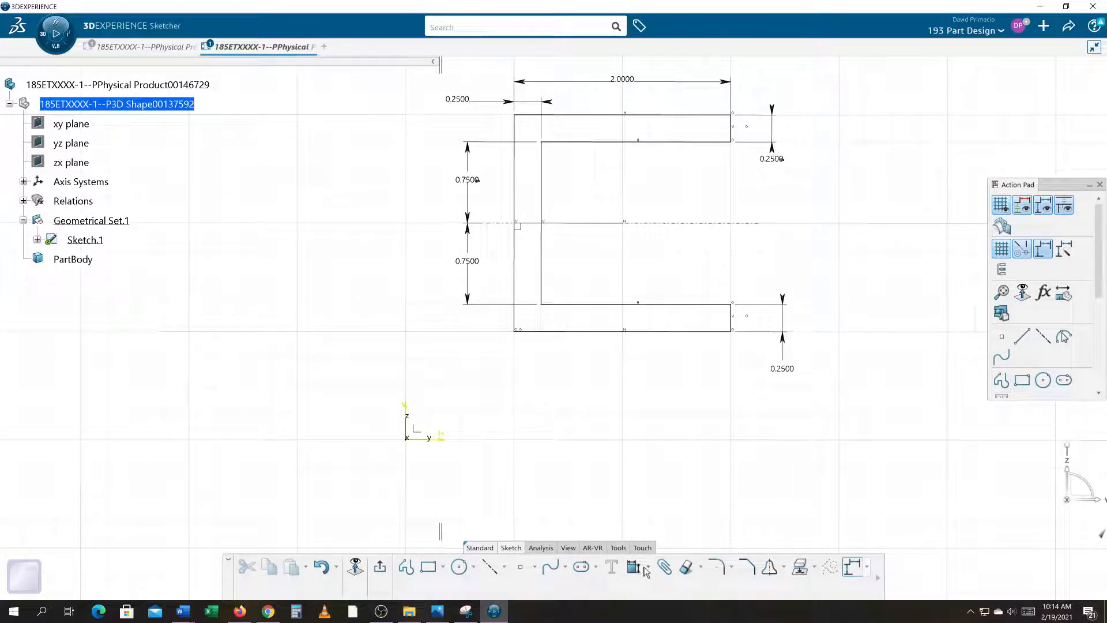
click(648, 569)
click(674, 526)
click(668, 222)
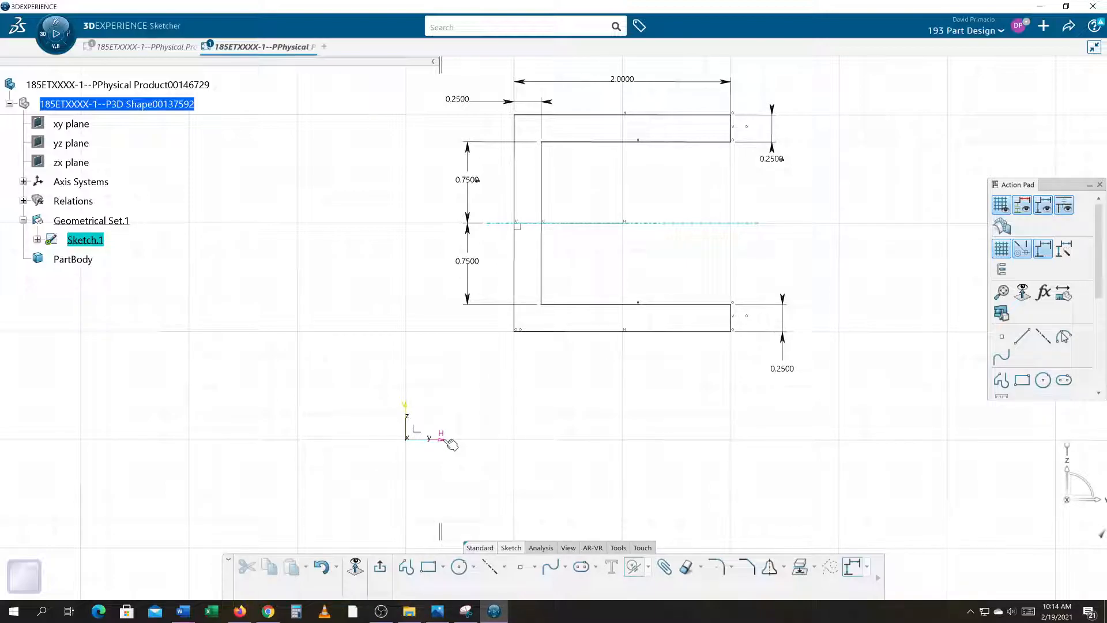
click(450, 440)
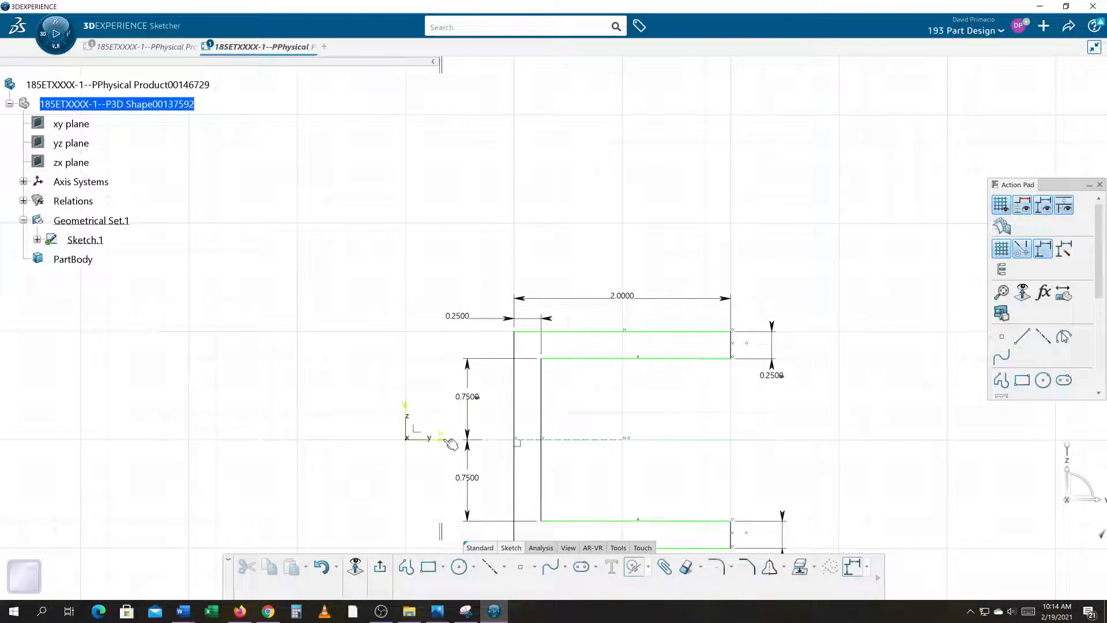
Make the profile's outer vertical edge coincident with the sketch's V axis using a contact constraint
click(518, 417)
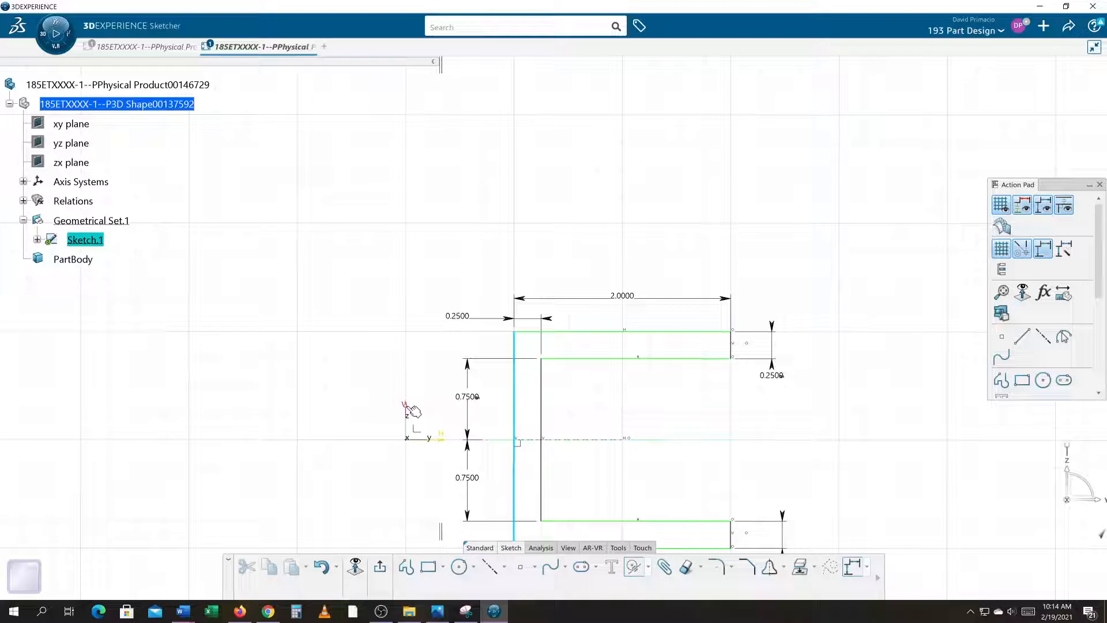
click(407, 406)
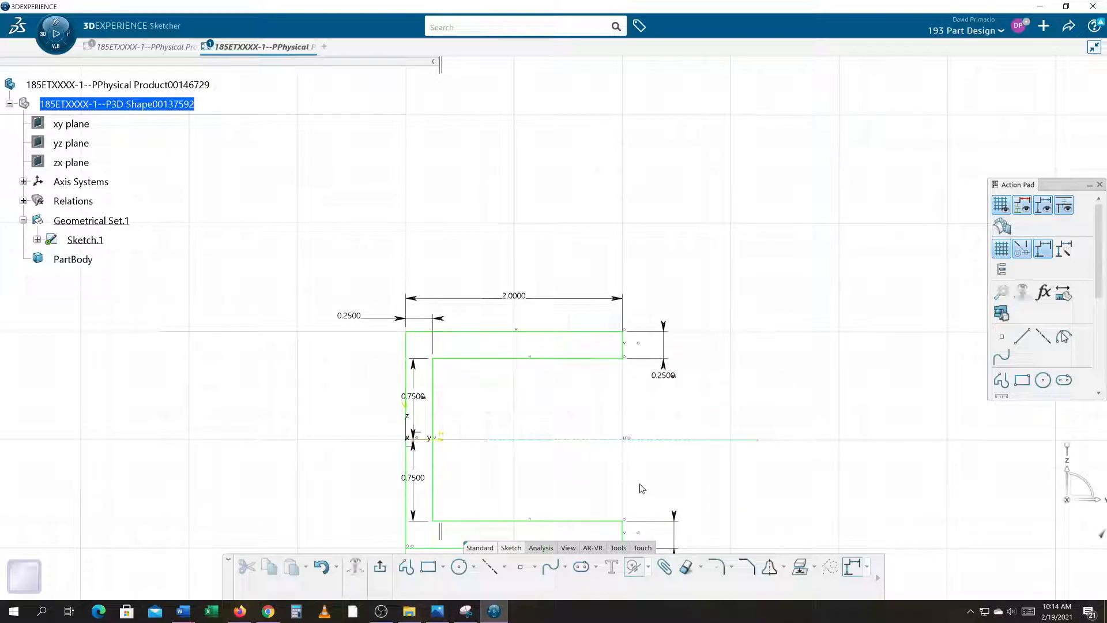
middle_drag(598, 485, 653, 370)
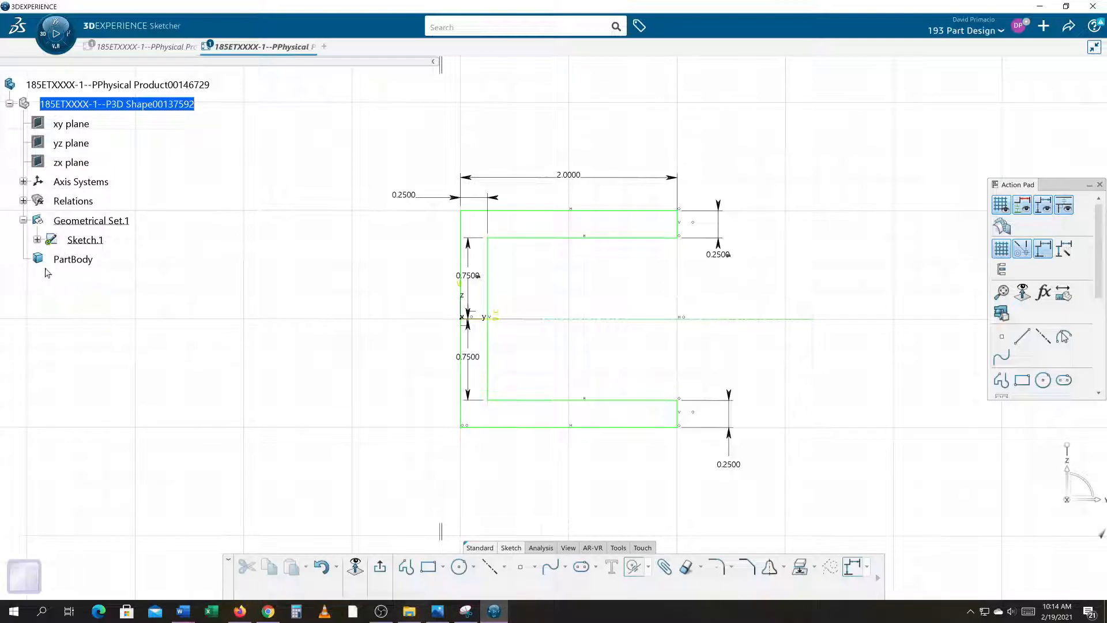
Review the constraints listed under Sketch.1, collapse Geometrical Set.1 and exit the sketch
mouse_move(311, 365)
middle_down()
mouse_move(291, 383)
mouse_move(295, 371)
mouse_move(267, 356)
middle_up()
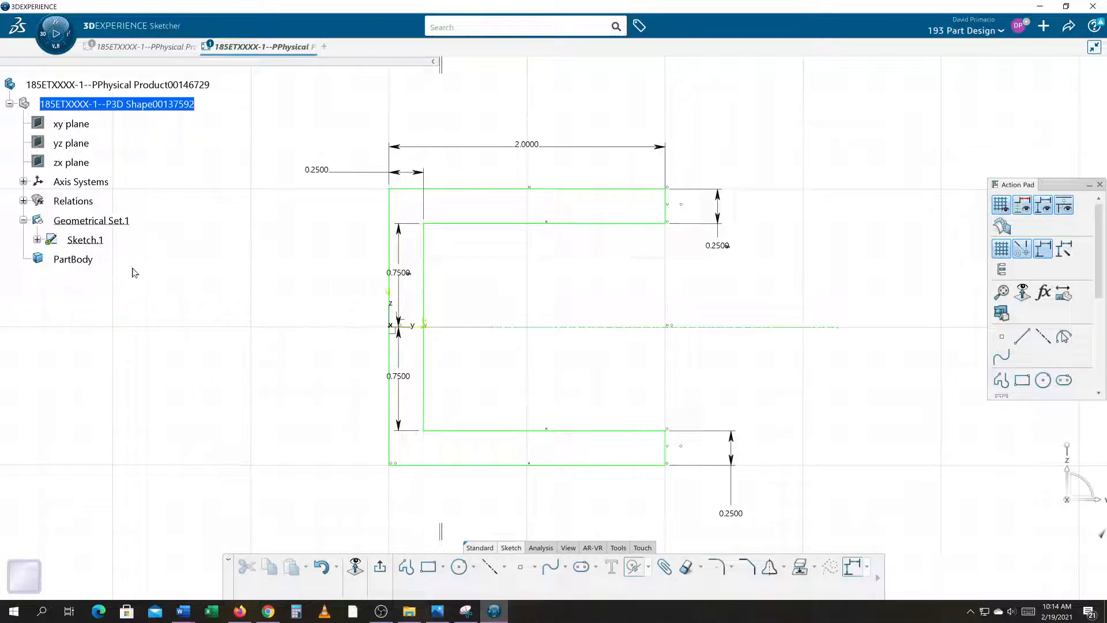
click(37, 240)
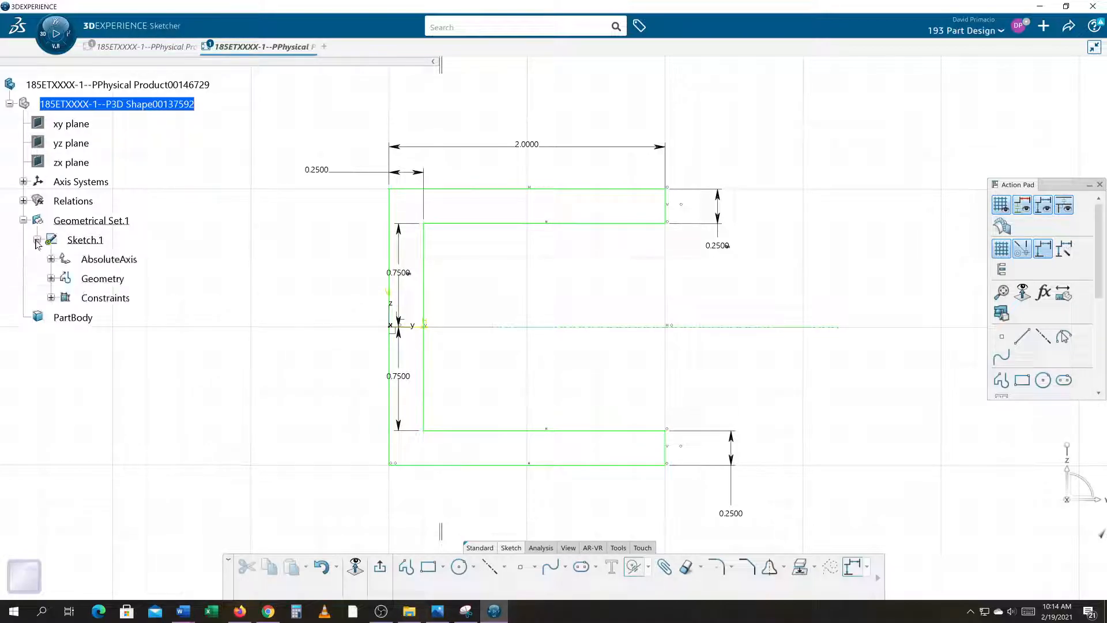
click(51, 297)
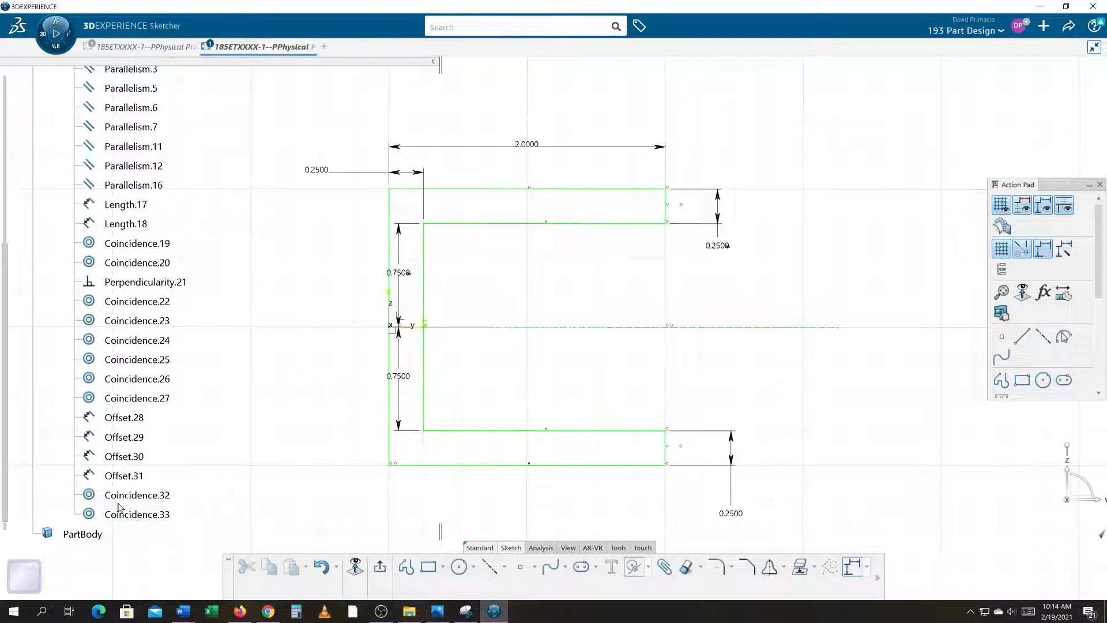
scroll(310, 527, up, 4)
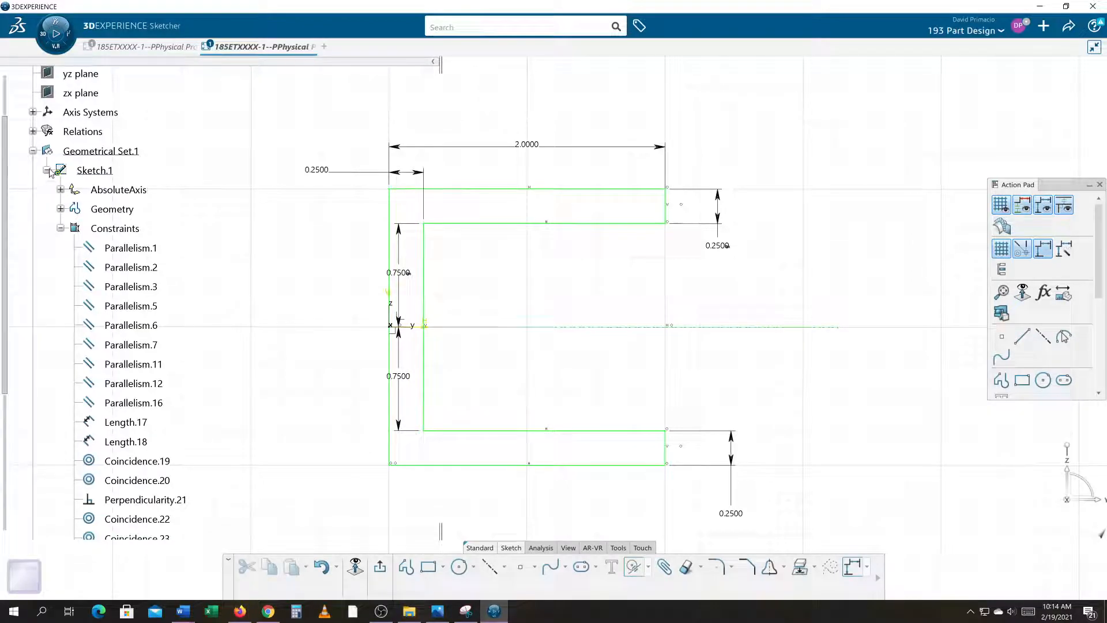
click(33, 151)
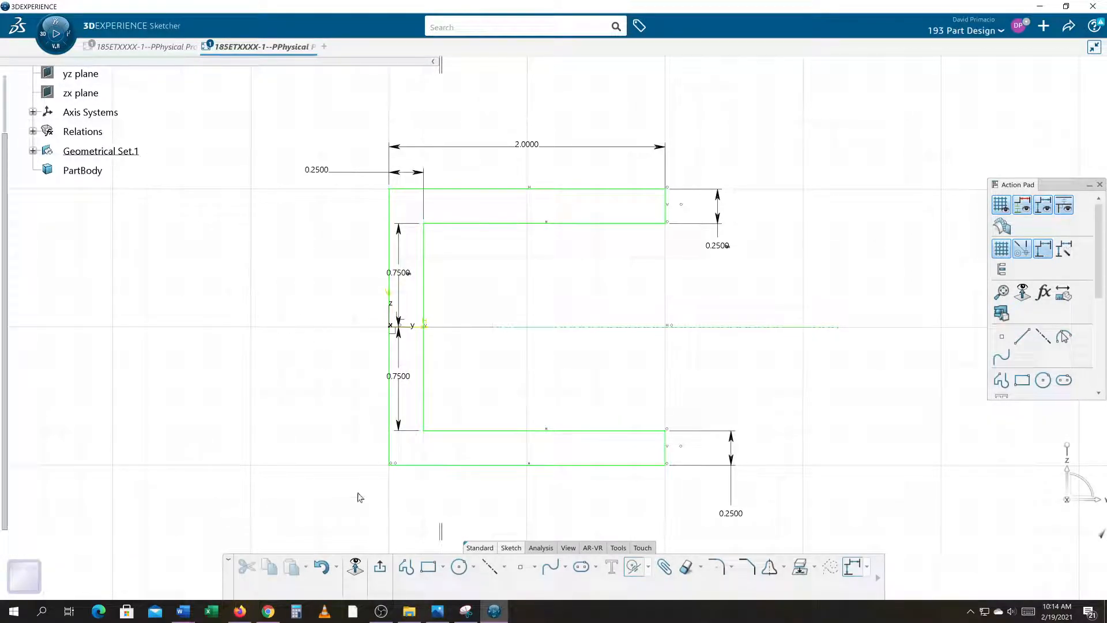
click(380, 568)
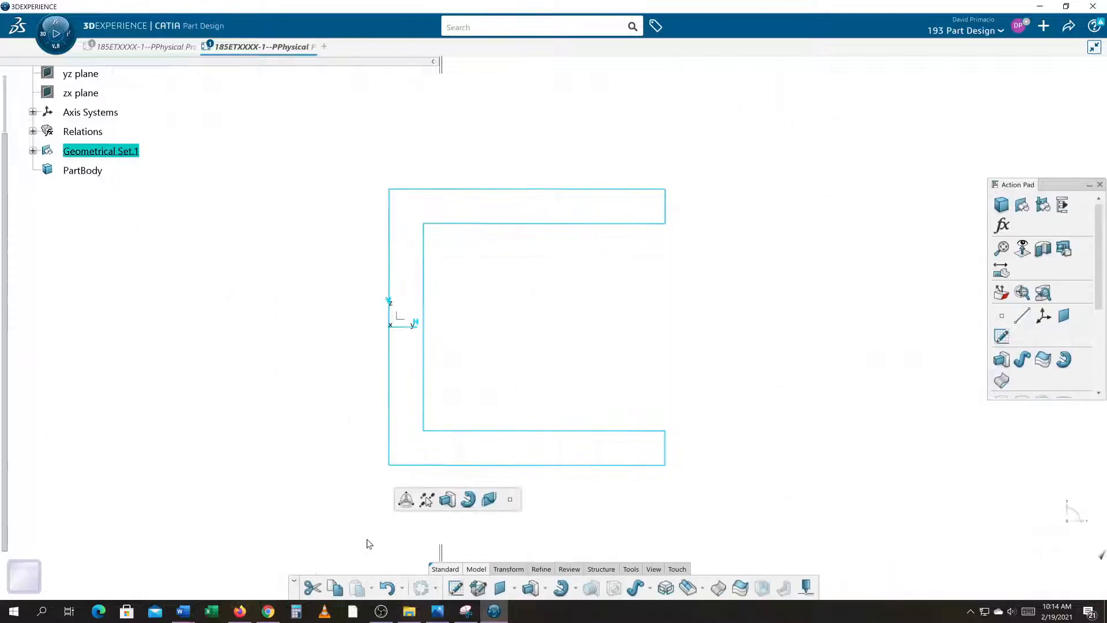
Move Sketch.1 from Geometrical Set.1 into PartBody and expand PartBody in the tree
click(33, 151)
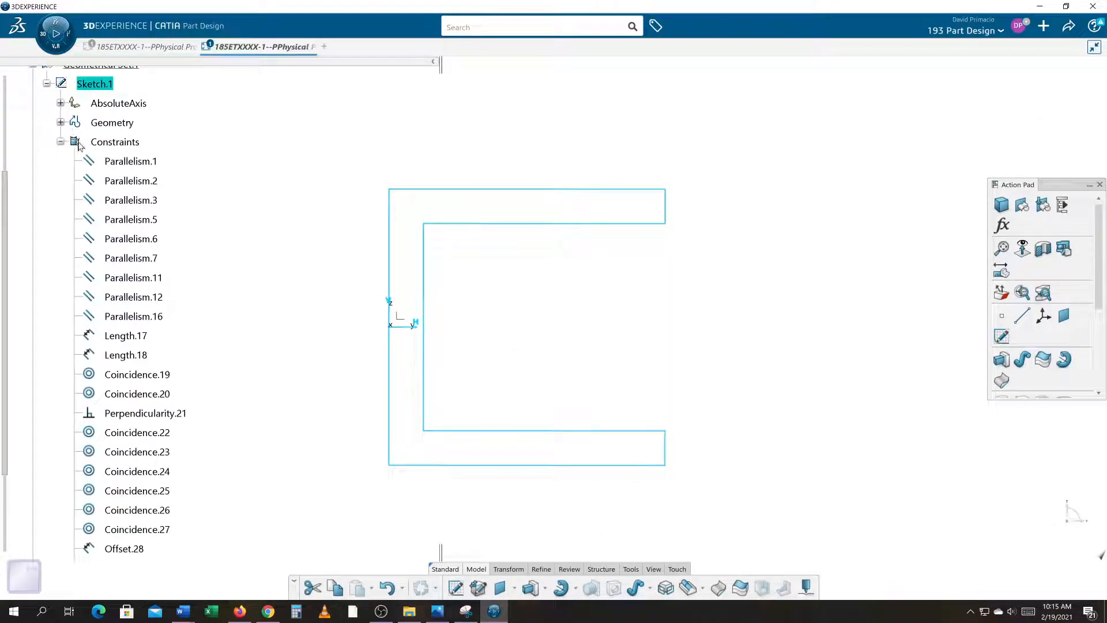
click(61, 142)
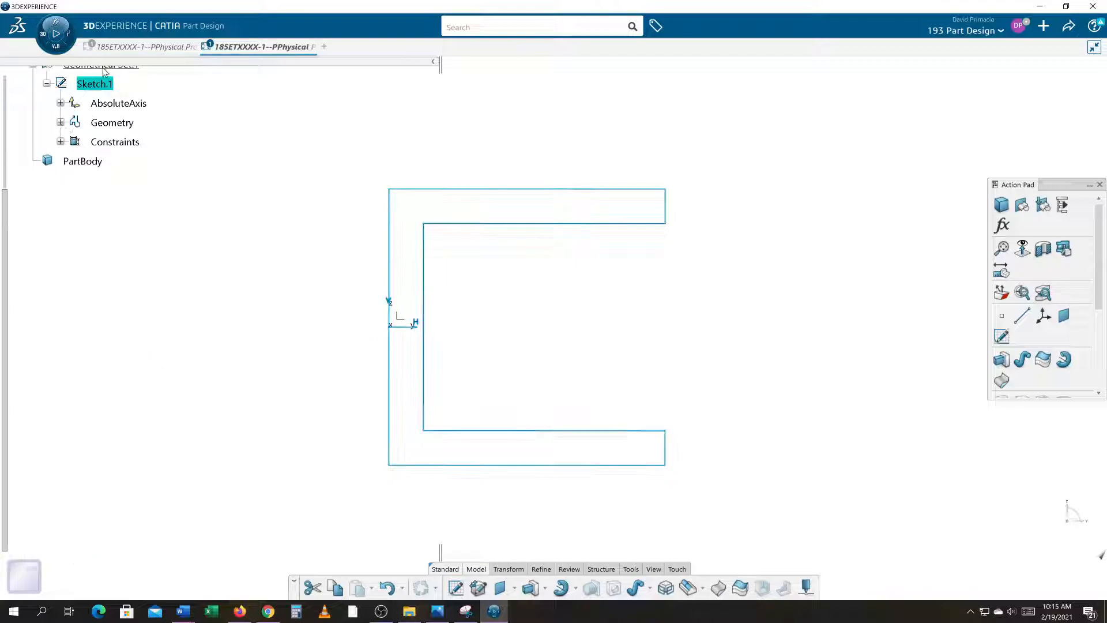
click(104, 84)
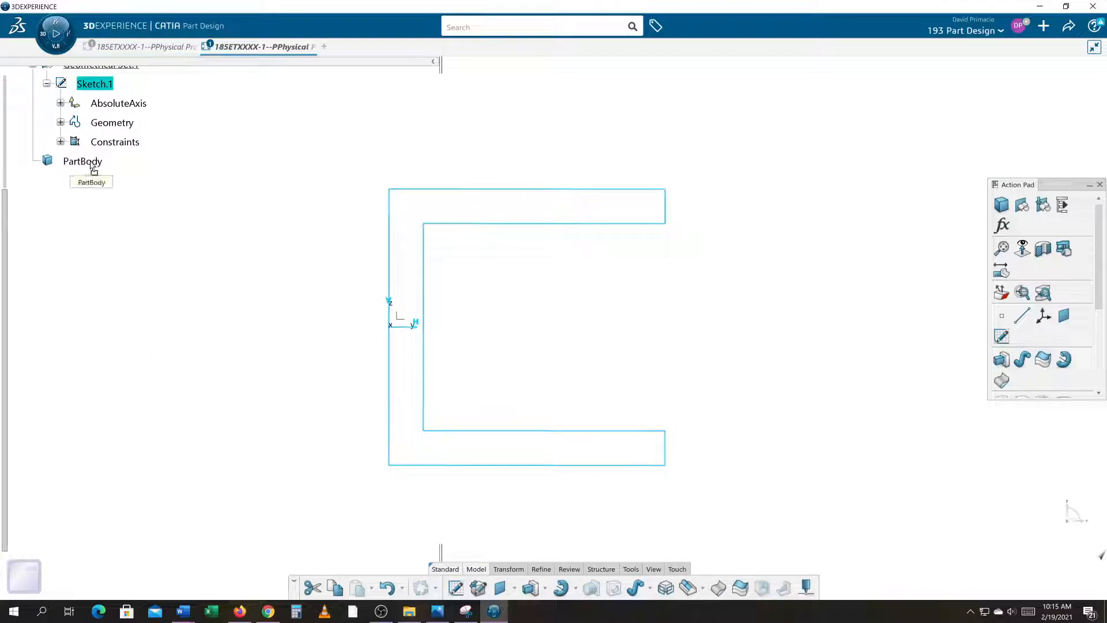
drag(94, 161, 90, 161)
scroll(92, 216, up, 3)
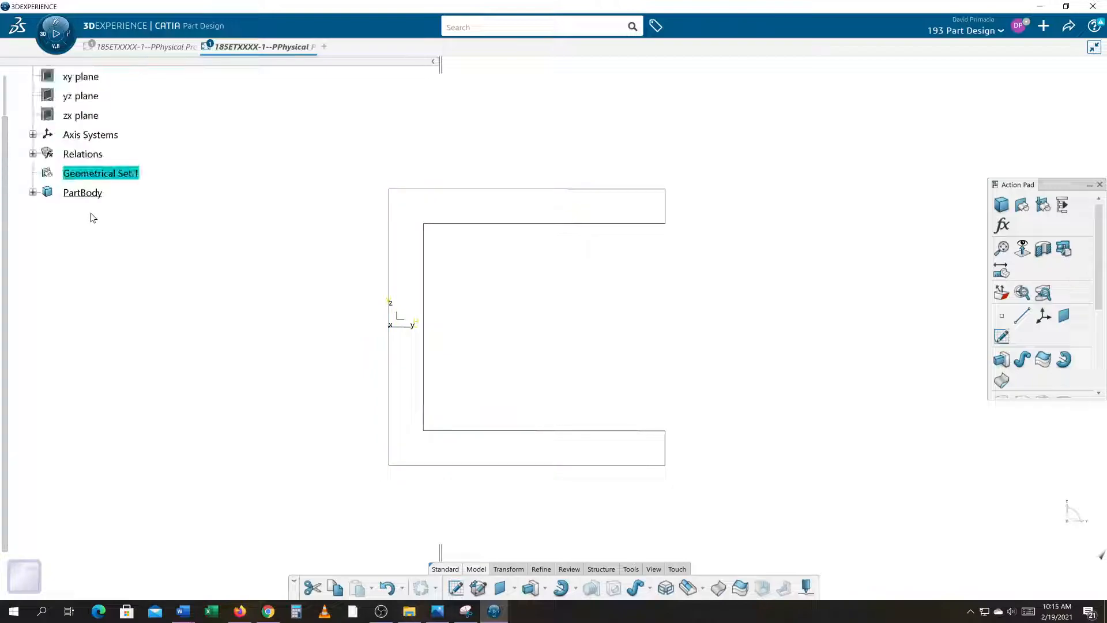
click(33, 192)
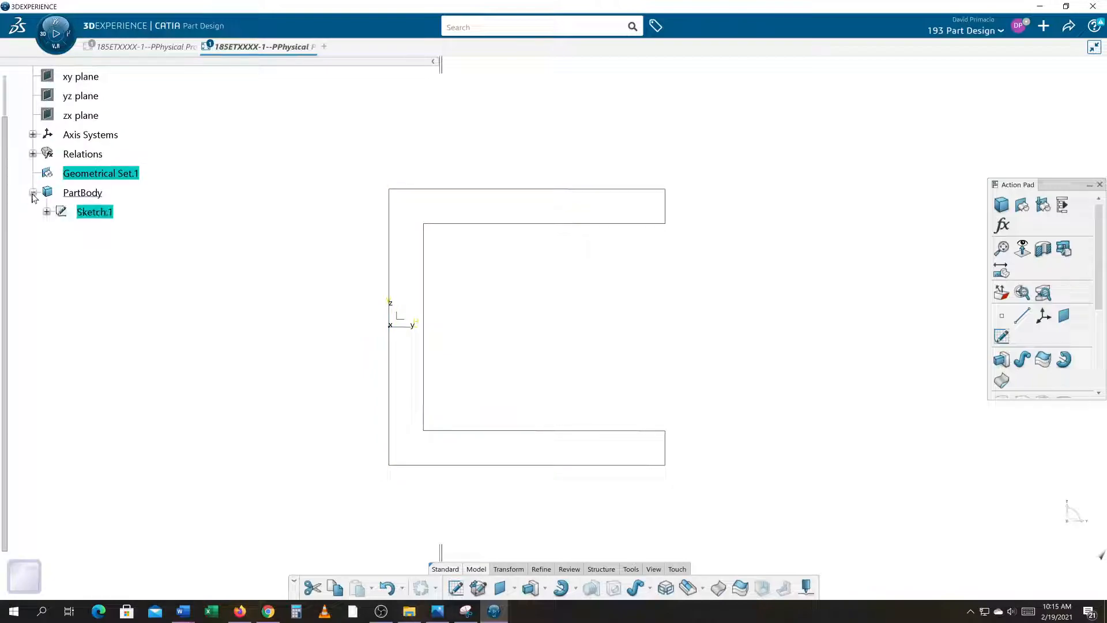
Pad Sketch.1 with a first limit length of 1 in and mirrored extent on both sides of the sketch plane
click(627, 350)
mouse_move(485, 361)
middle_down()
mouse_move(635, 334)
mouse_move(542, 361)
mouse_move(473, 435)
mouse_move(469, 457)
mouse_move(465, 415)
mouse_move(433, 421)
middle_up()
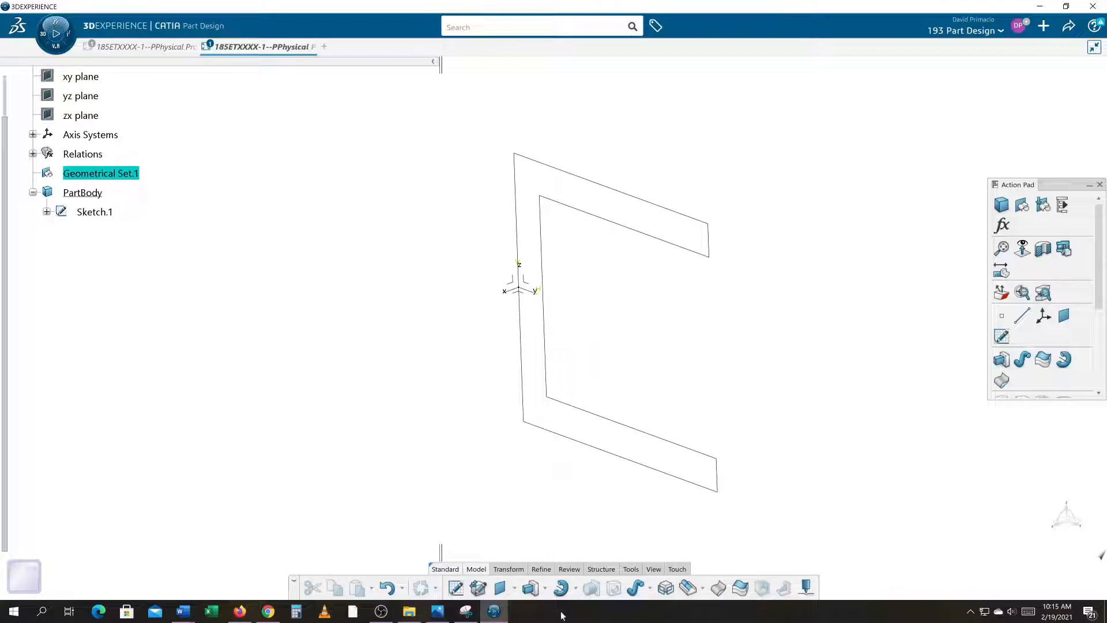
click(531, 588)
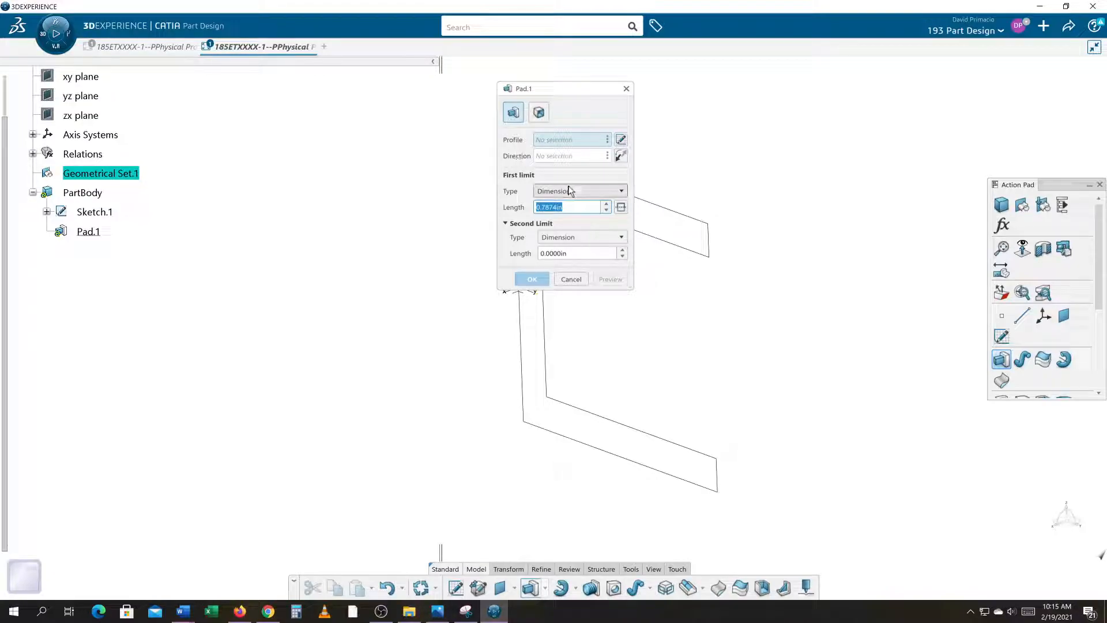
text(2)
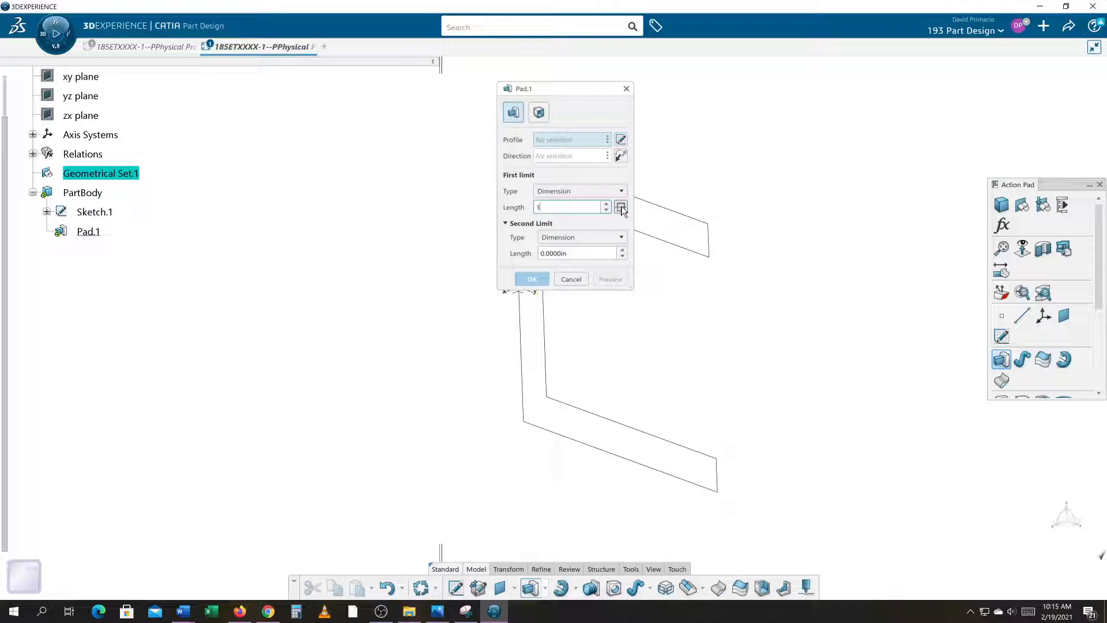
click(621, 207)
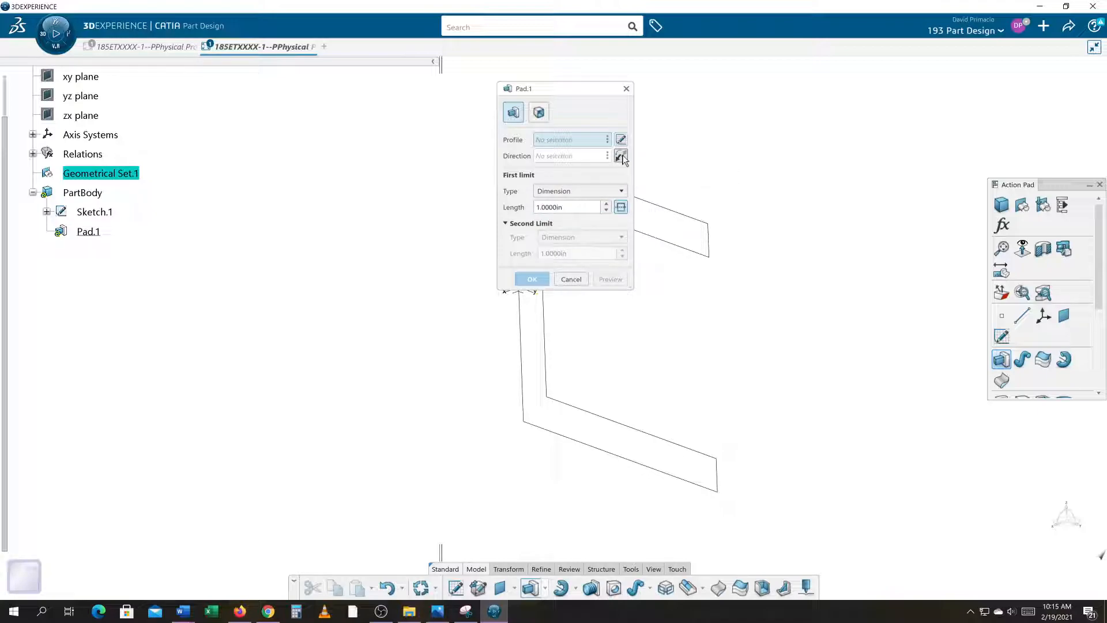
click(107, 212)
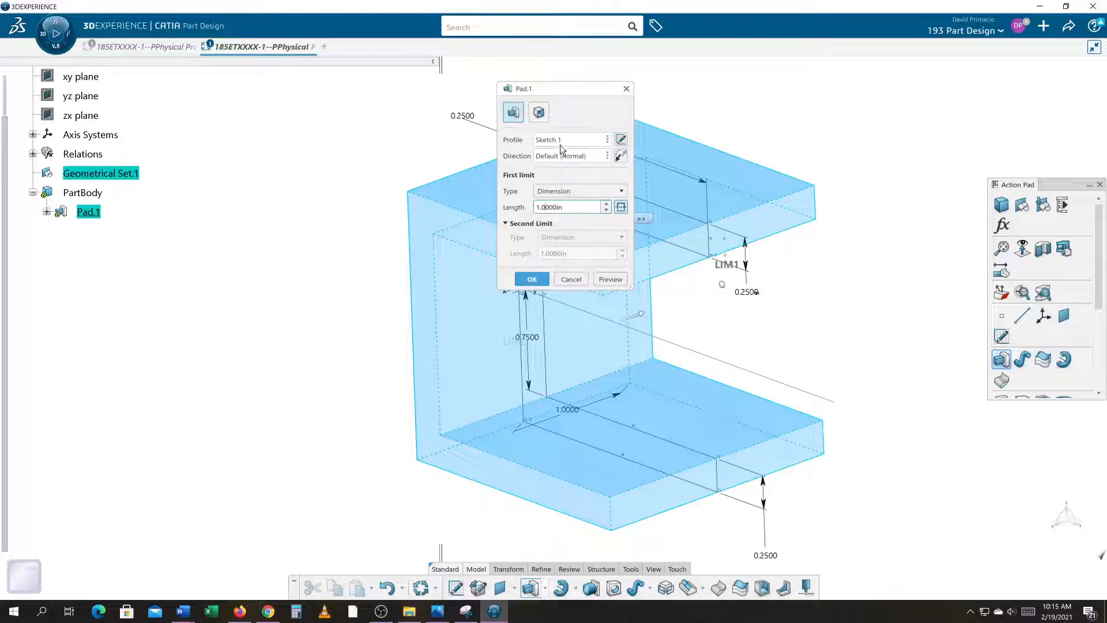
click(621, 207)
middle_drag(395, 469, 650, 435)
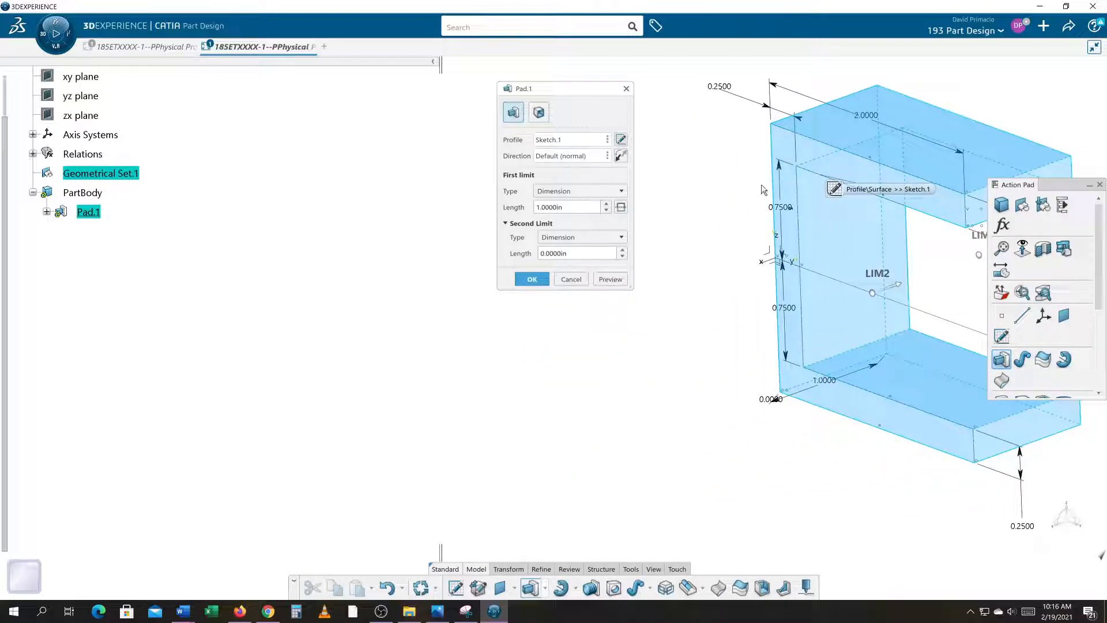
click(621, 207)
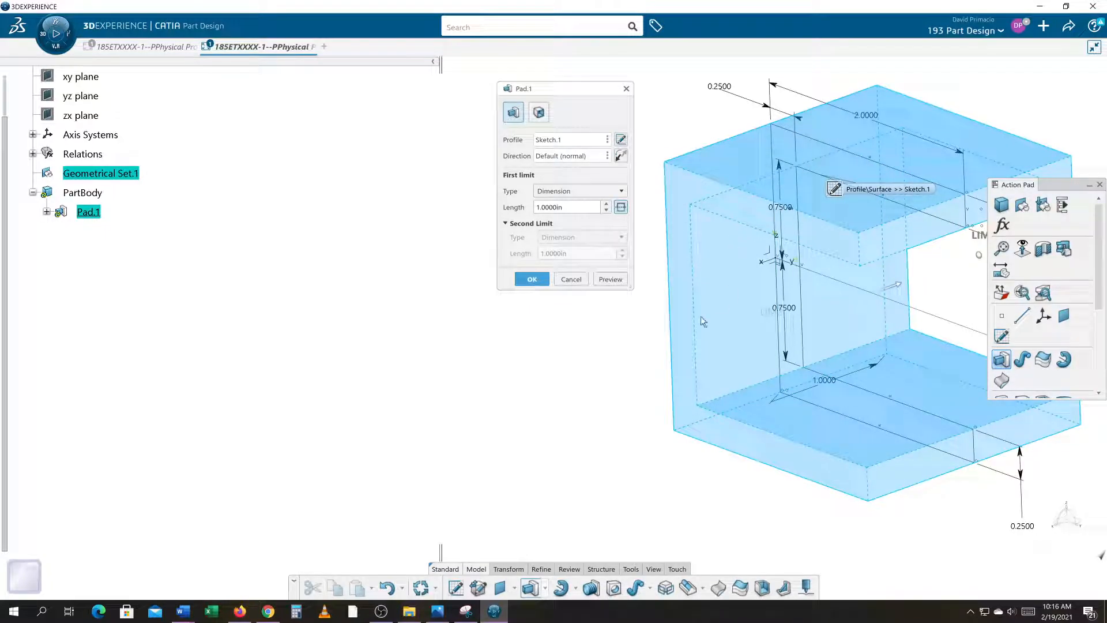
key(Return)
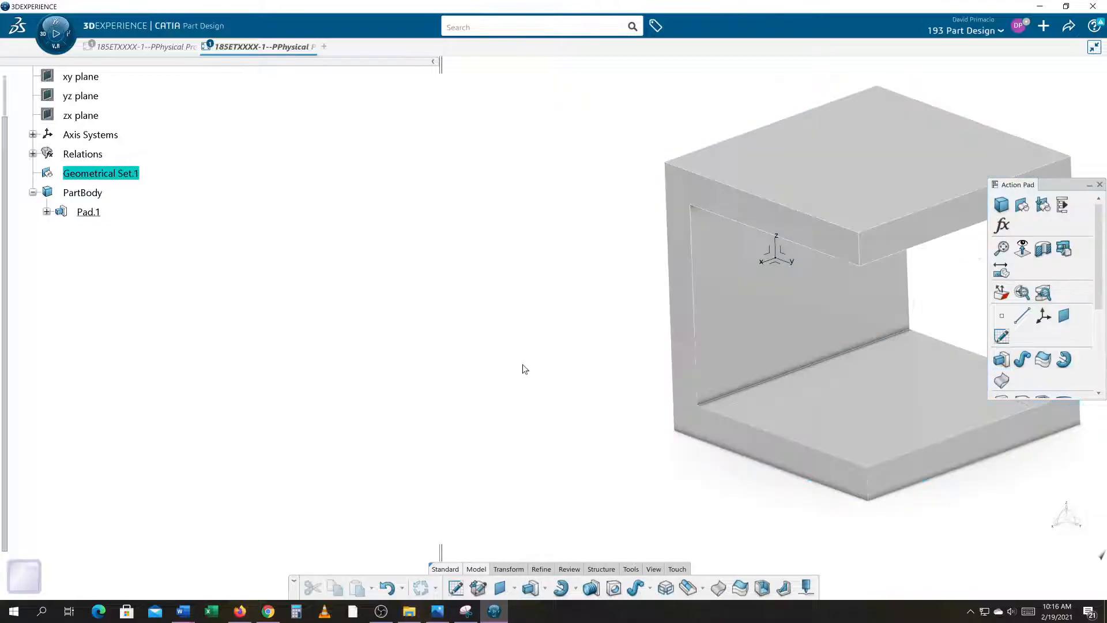
Create a reference plane offset from the xy plane, with the offset direction reversed to point below it
middle_drag(488, 441, 413, 424)
middle_drag(390, 463, 389, 466)
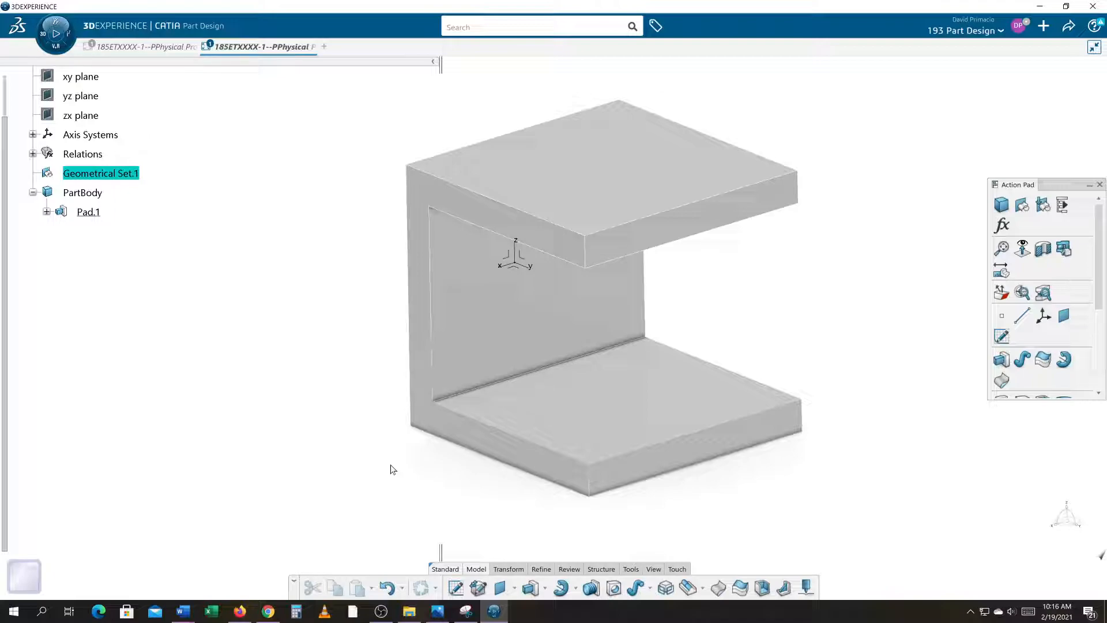
click(500, 588)
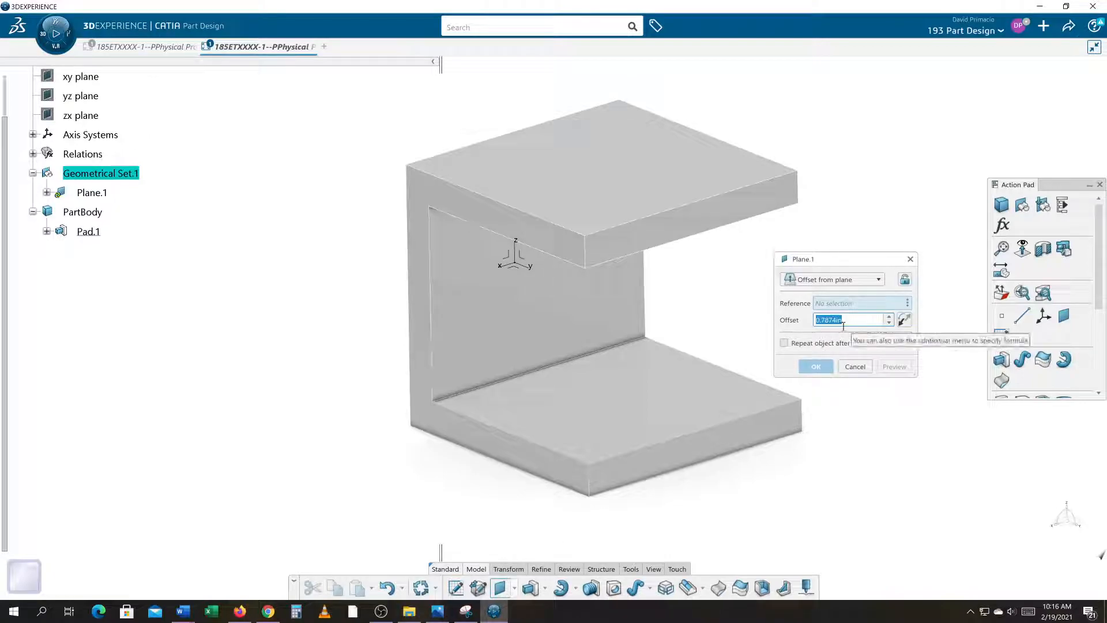
click(90, 77)
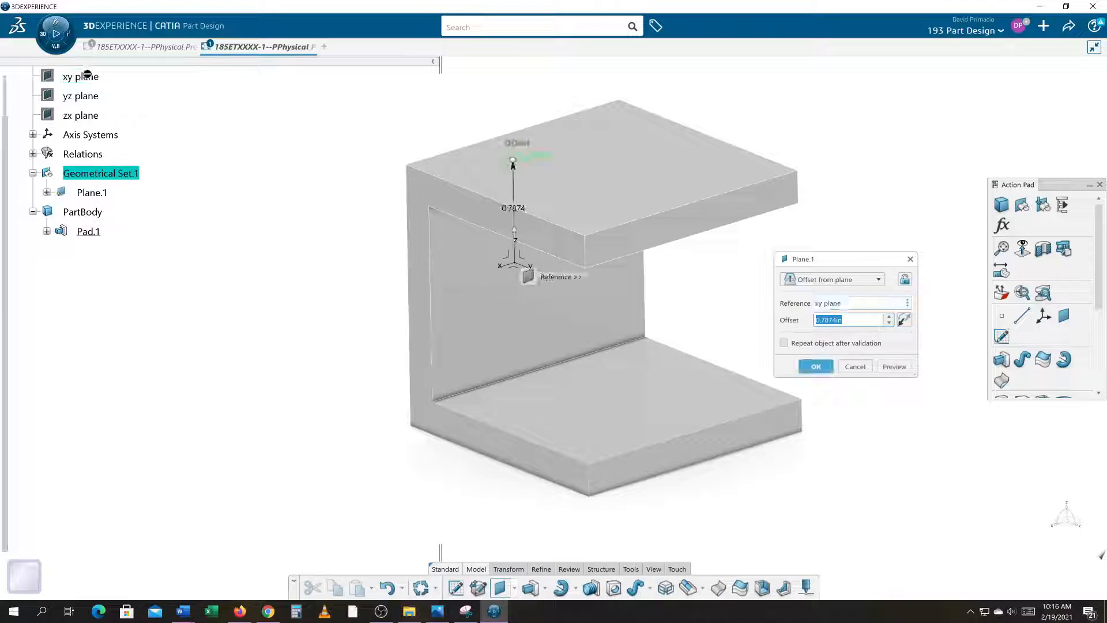
click(905, 320)
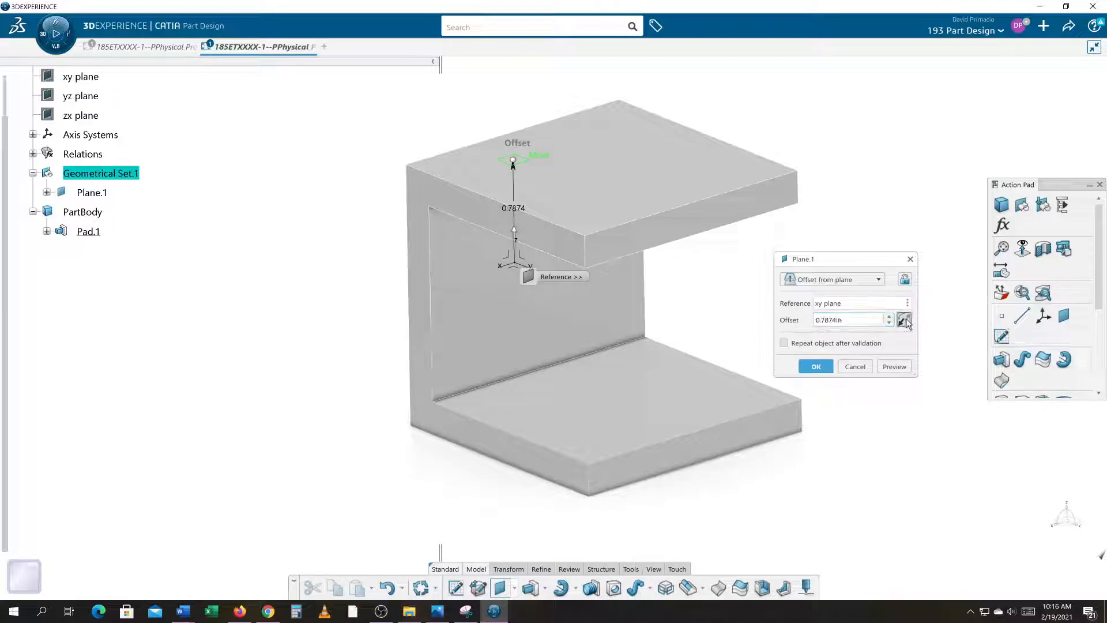
double_click(831, 319)
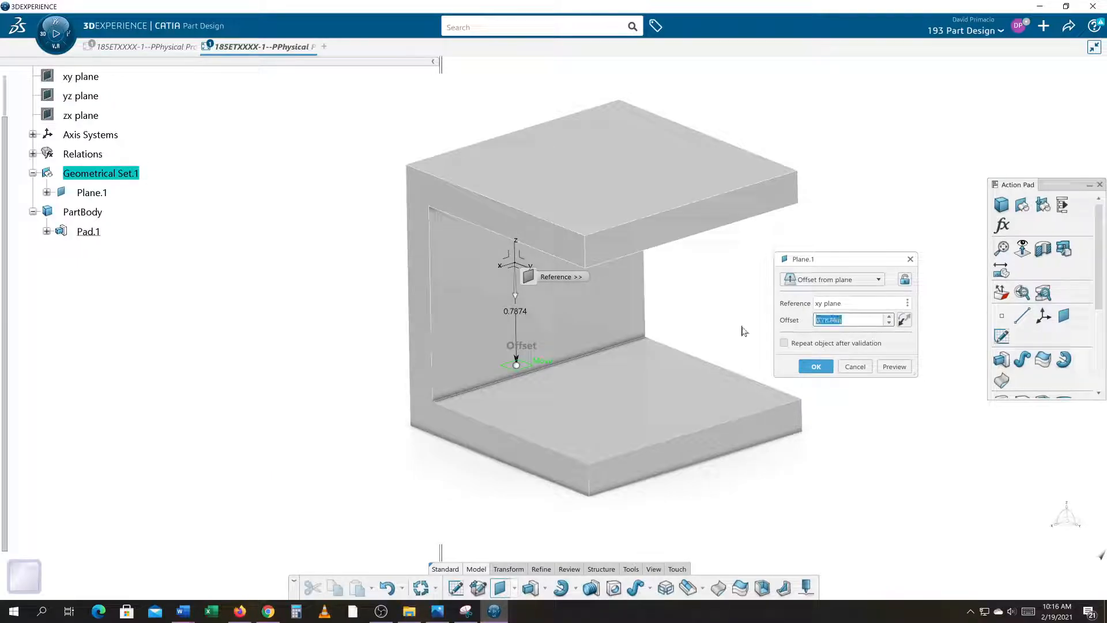
click(816, 367)
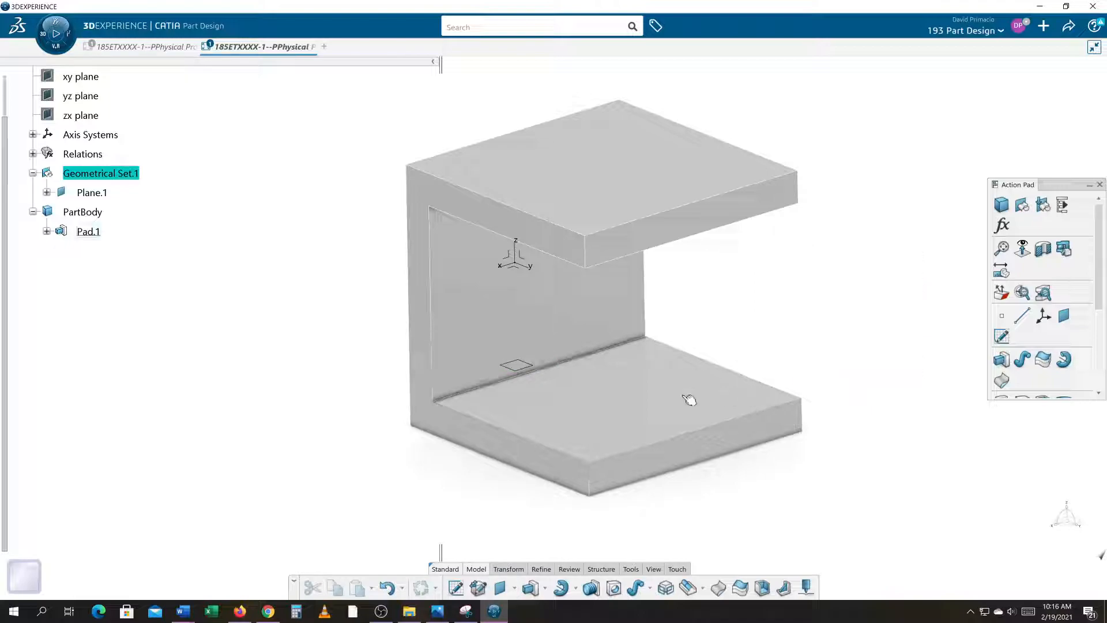
Sketch a rectangle about 0.5 in wide by 0.75 in high on the new offset plane, inside the C-shaped part
click(510, 374)
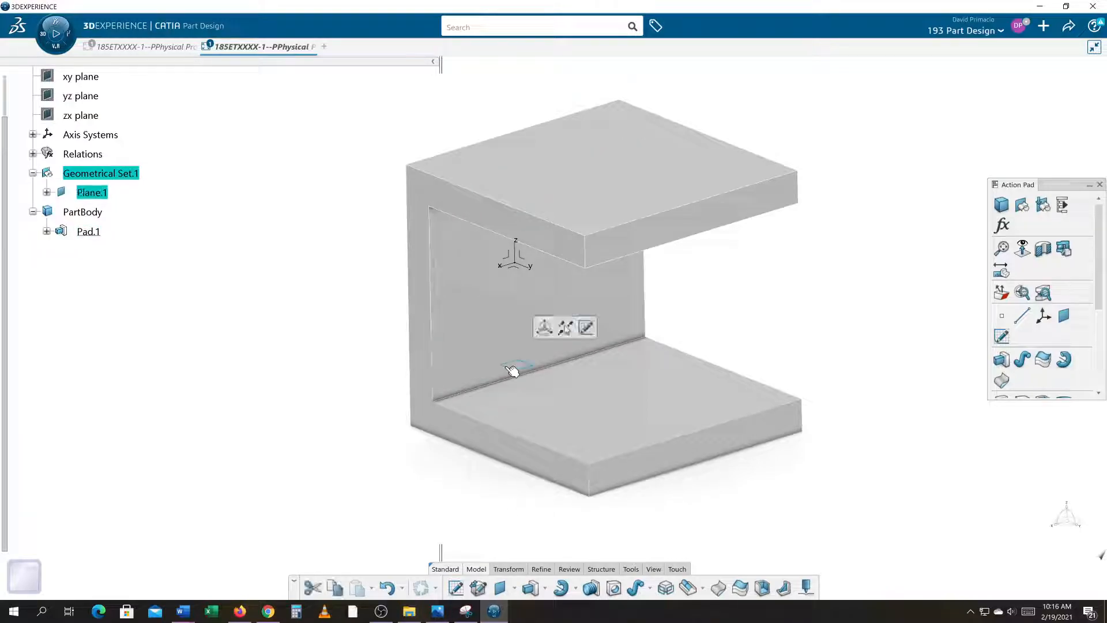
click(586, 327)
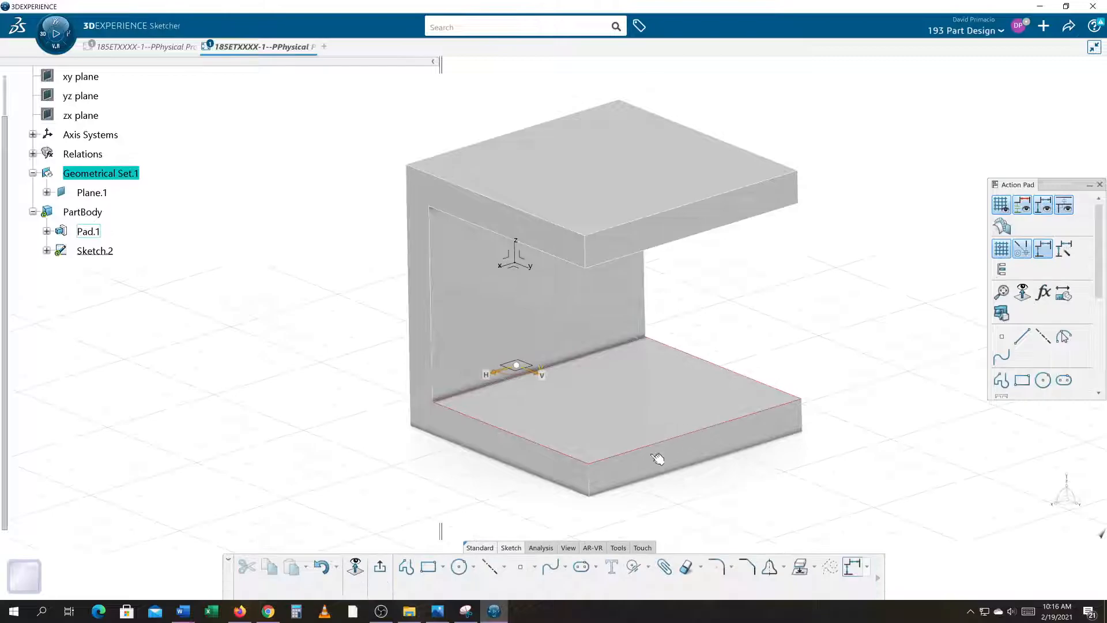
click(428, 566)
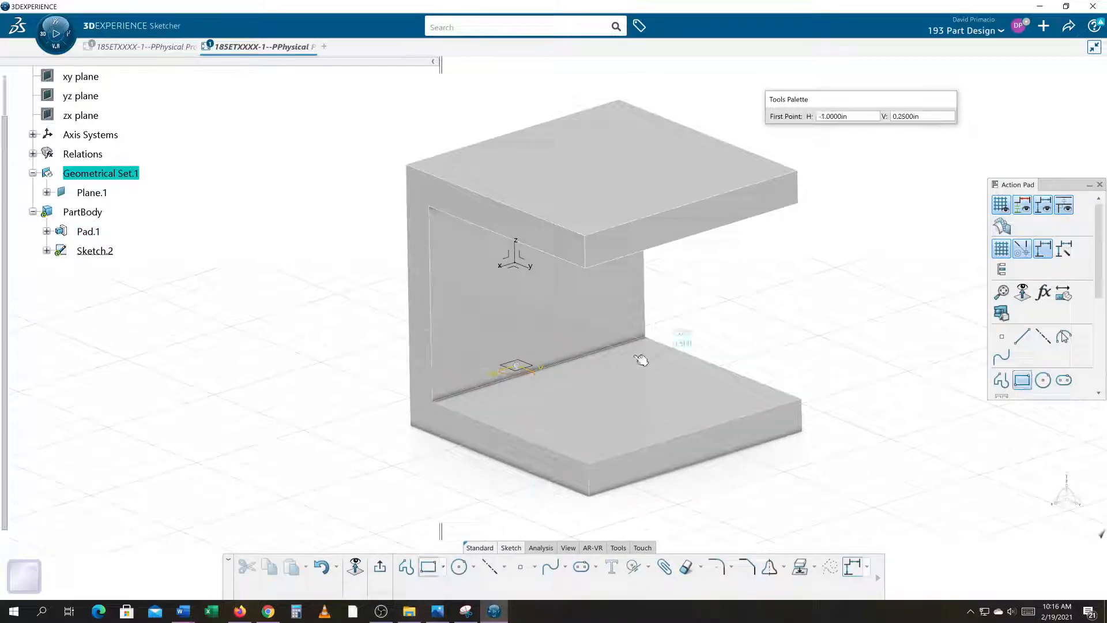
click(611, 374)
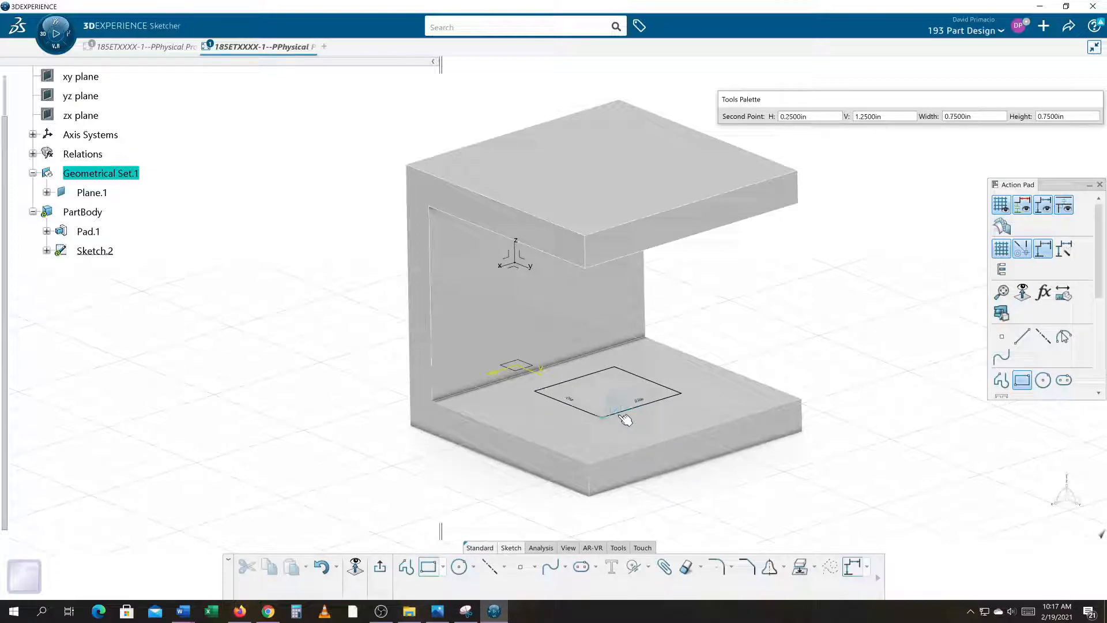
key(Escape)
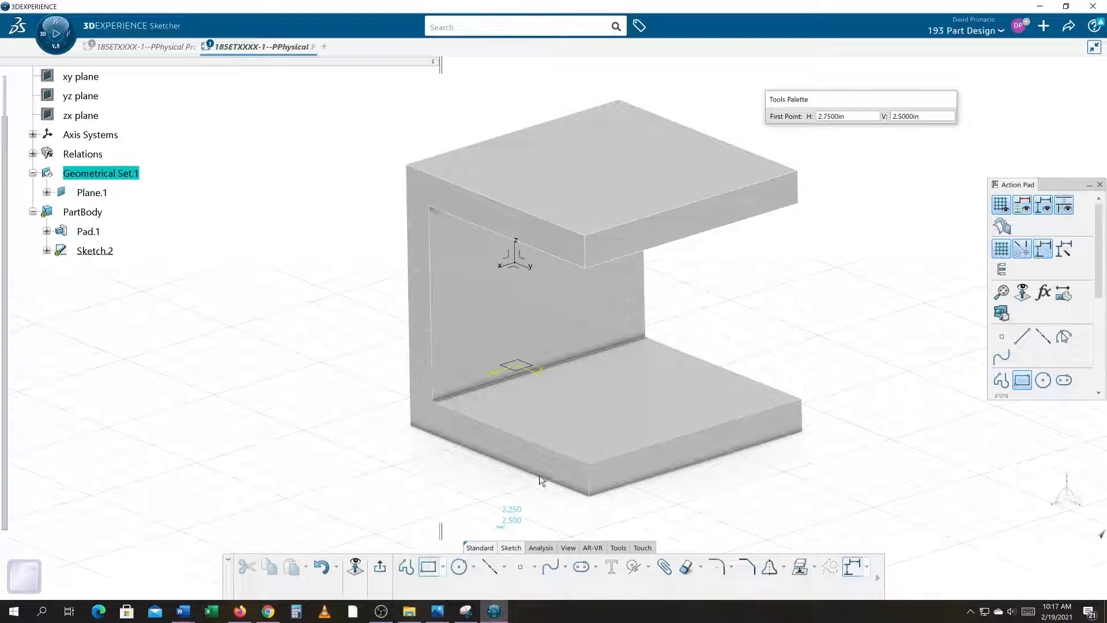
click(612, 383)
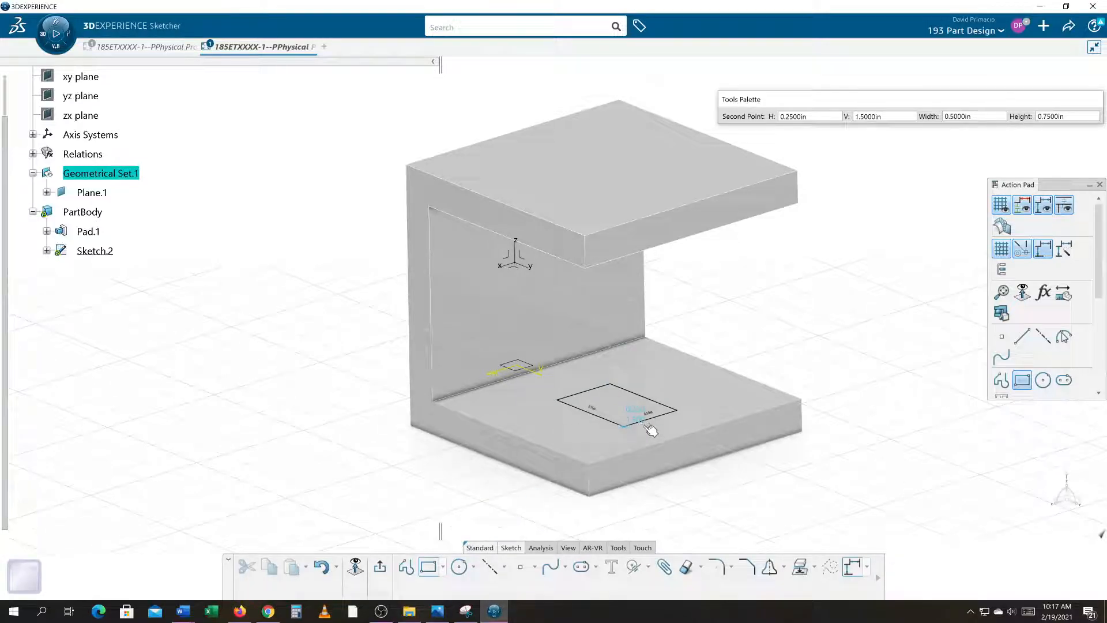
click(655, 430)
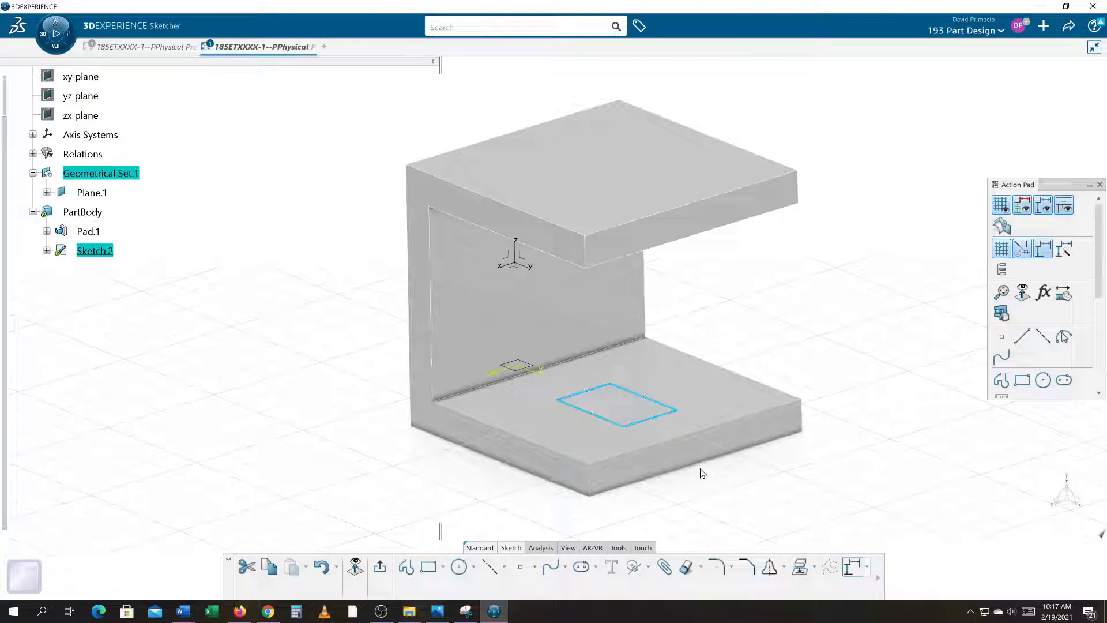
Fully dimension the rectangle relative to the sketch axes with Auto Constraint and exit the sketch
click(300, 337)
drag(324, 272, 937, 481)
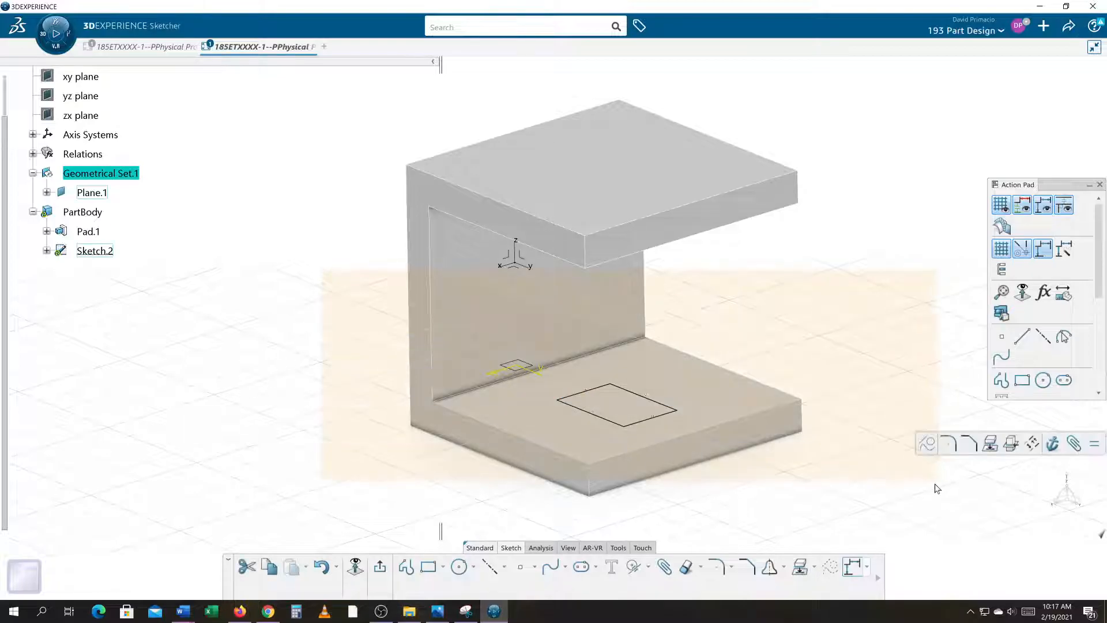
click(647, 568)
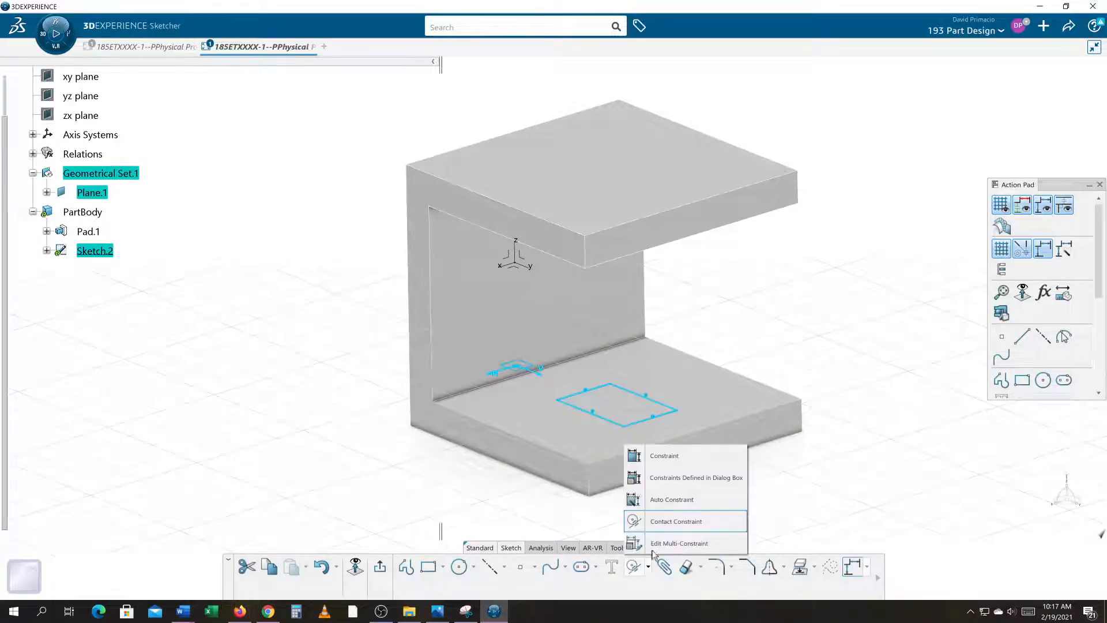
click(667, 505)
key(Return)
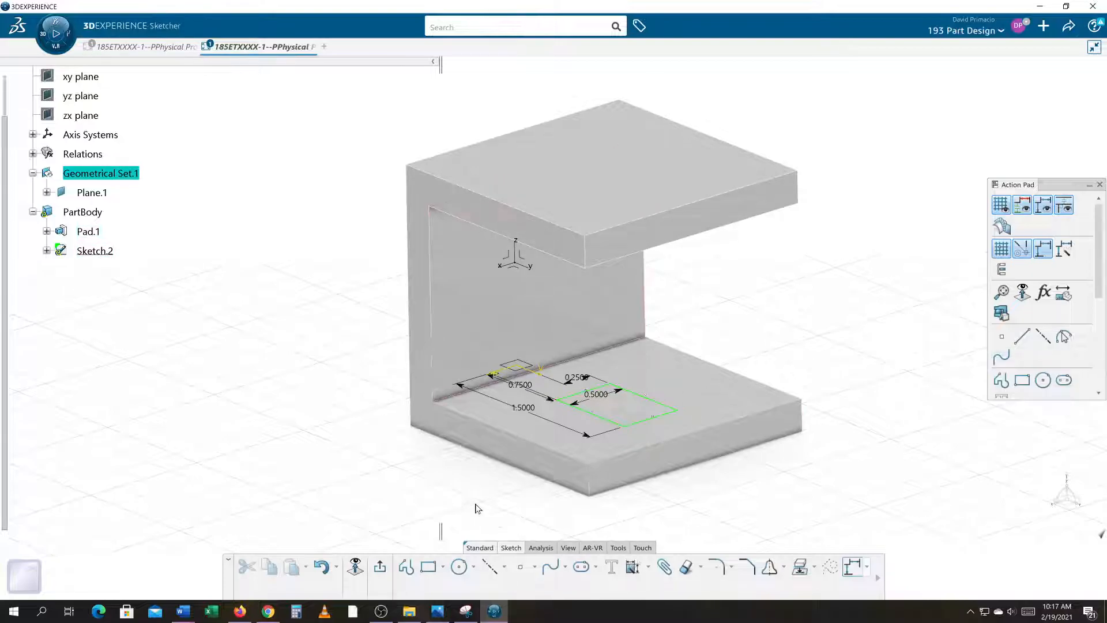
click(380, 568)
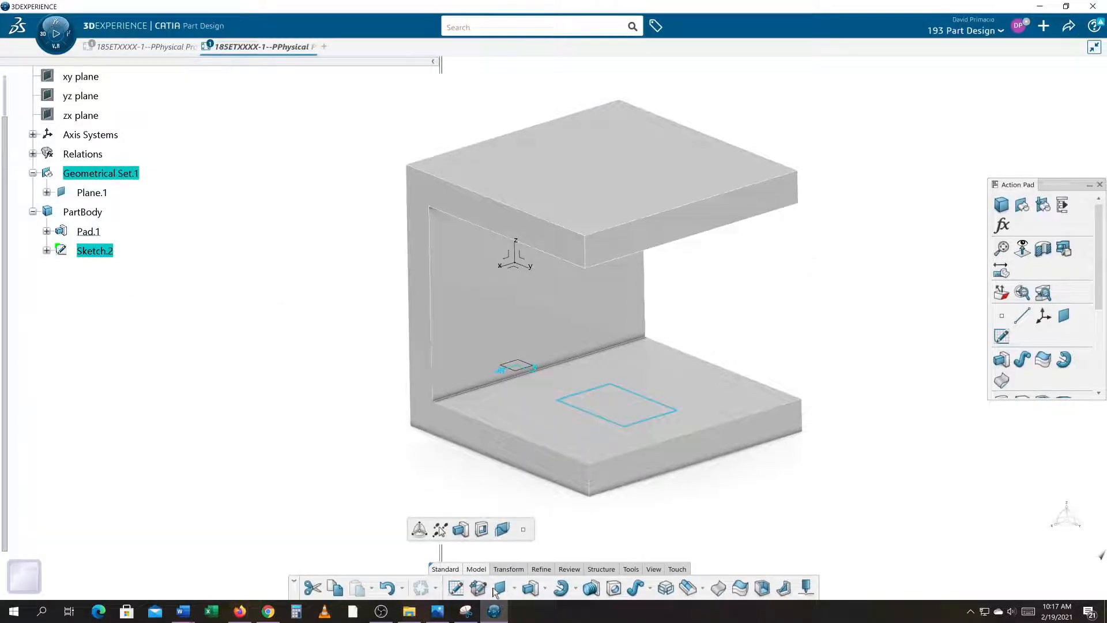
Pad the rectangle sketch with a first limit of type Dimension and a length of 1.5 in
click(460, 530)
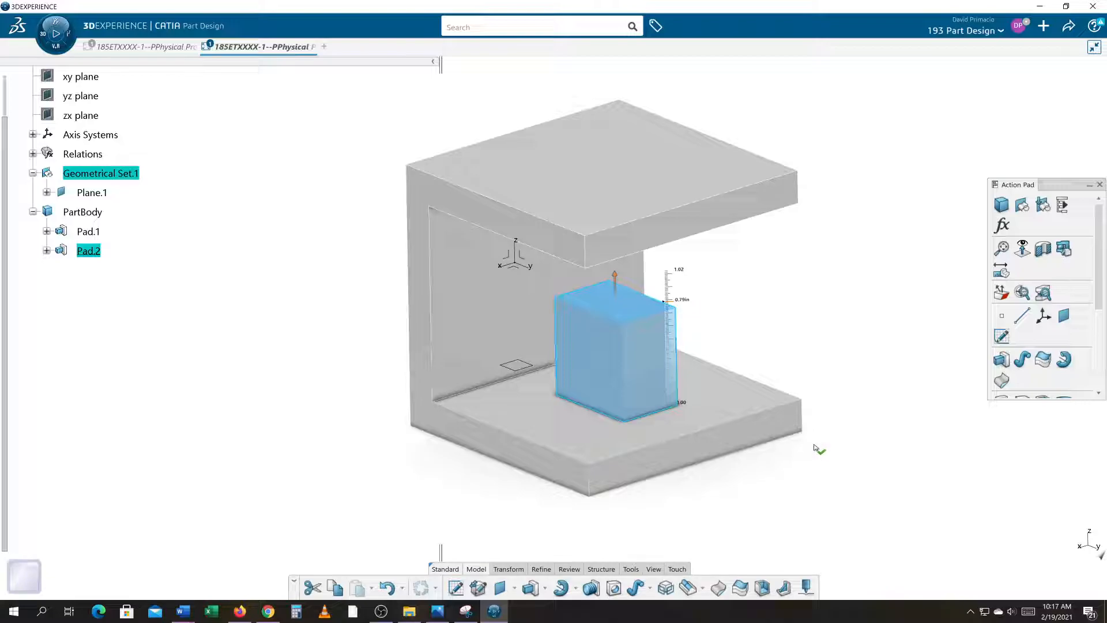
click(529, 589)
middle_drag(423, 477, 132, 420)
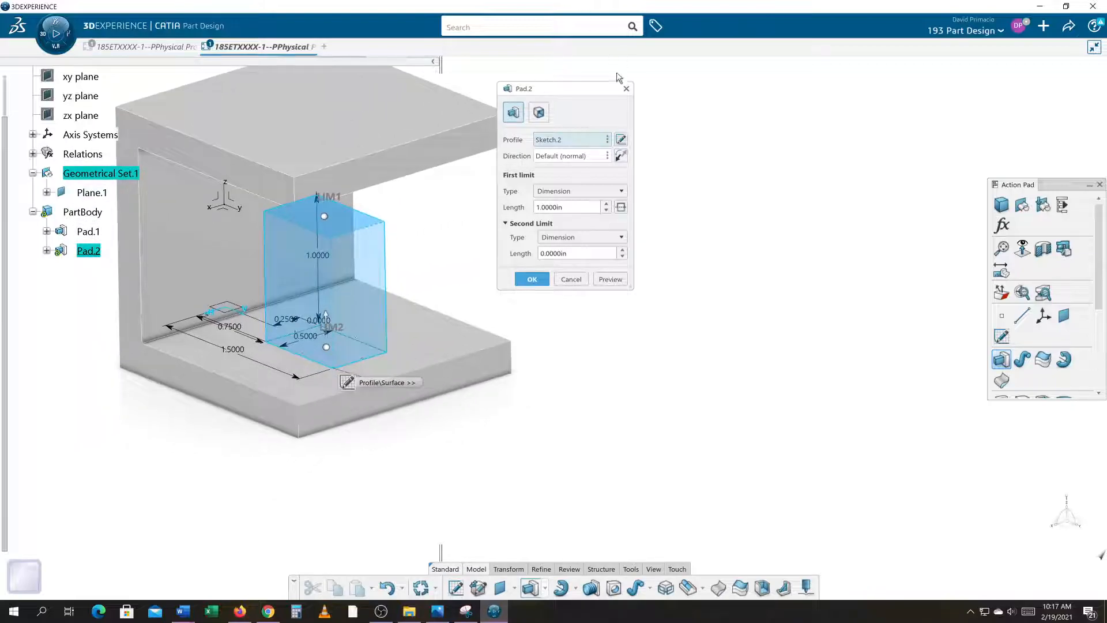
drag(602, 93, 729, 110)
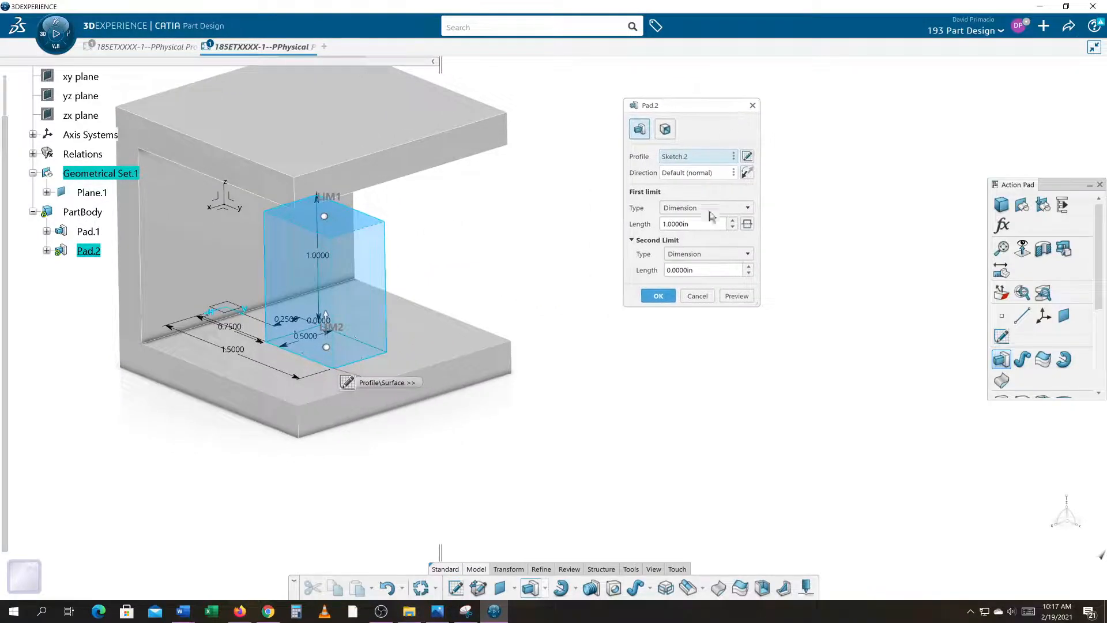
double_click(698, 225)
text(1)
key(Return)
Edit Sketch.1 under Pad.1, set the distance from the centerline to the lower inner edge to 1 in, and exit the sketch
middle_drag(575, 382, 799, 409)
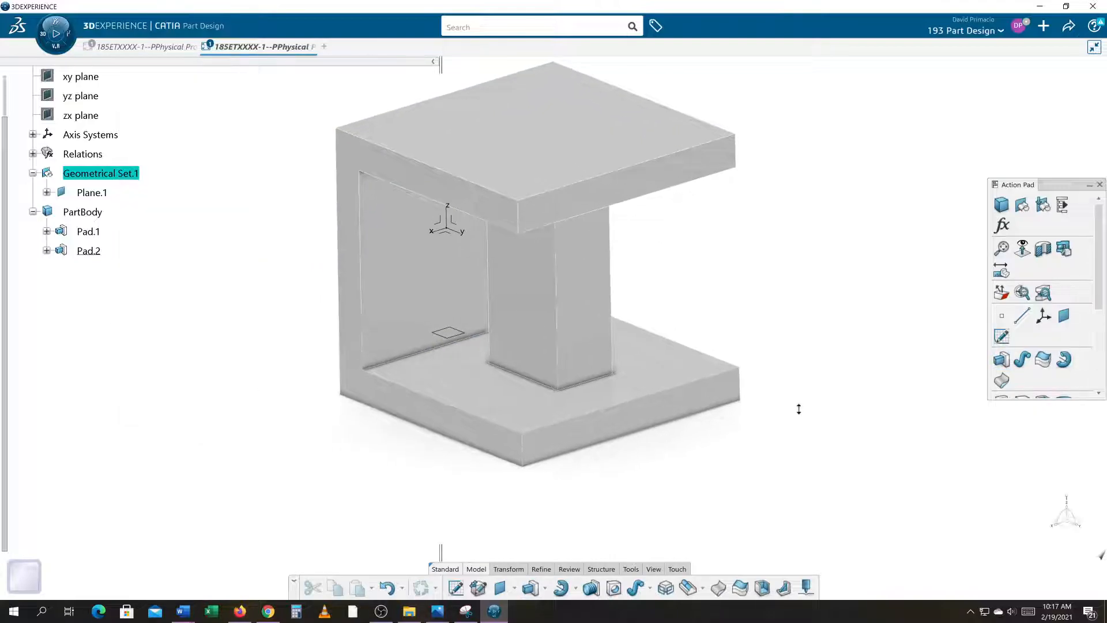
click(47, 232)
click(126, 252)
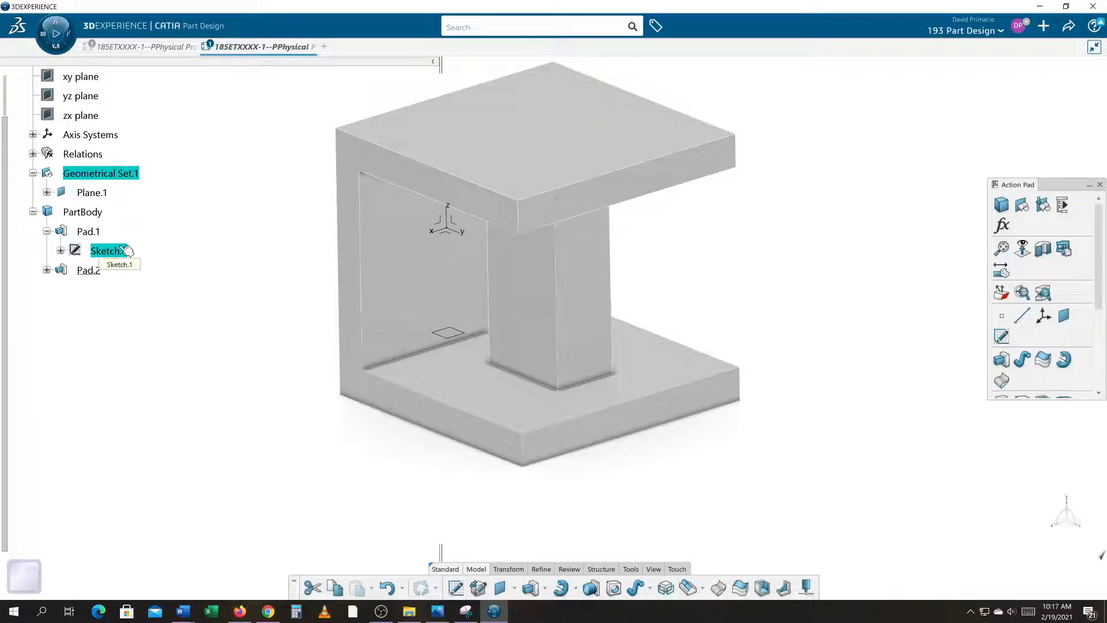
double_click(126, 252)
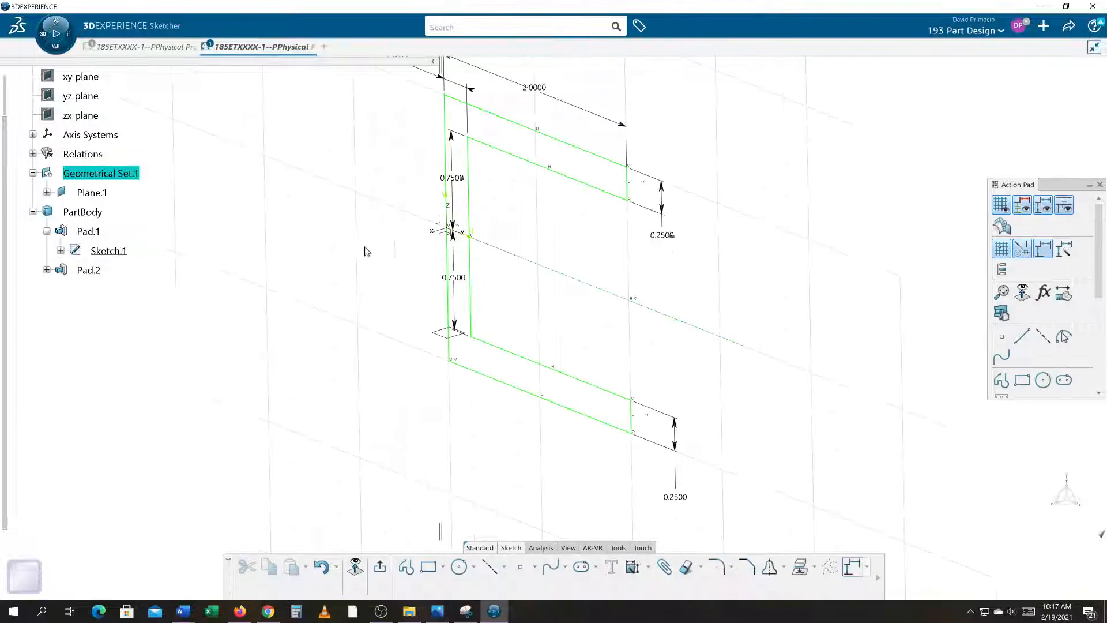
middle_drag(377, 276, 345, 294)
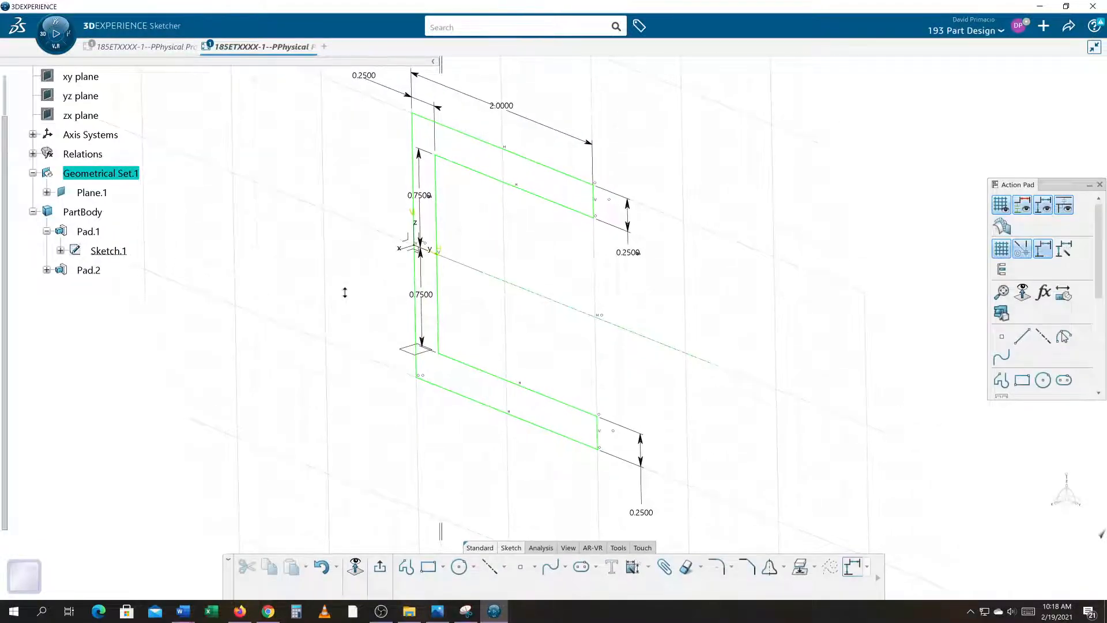
double_click(422, 303)
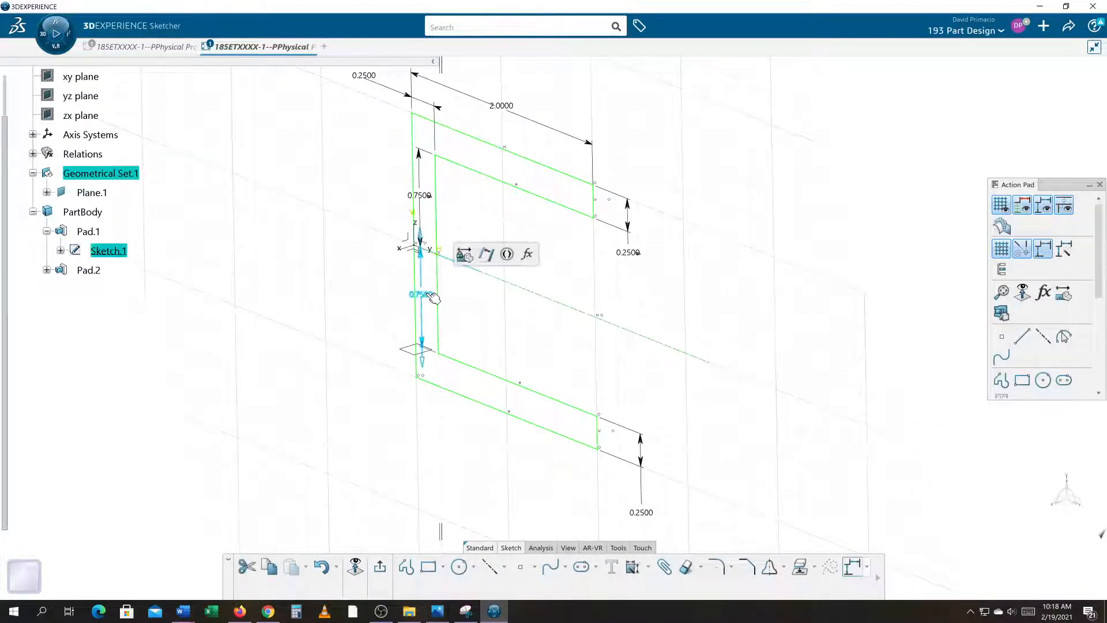
key(Return)
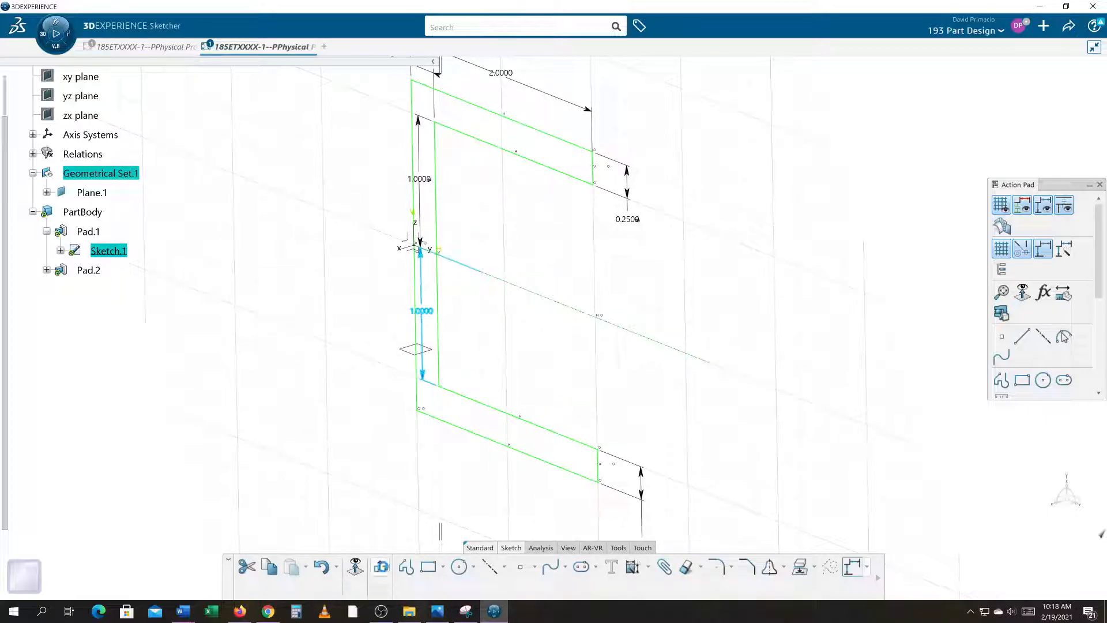
click(381, 567)
Edit the rectangular column's pad so that both its first and second limits are of type Up to next
middle_drag(474, 384, 424, 517)
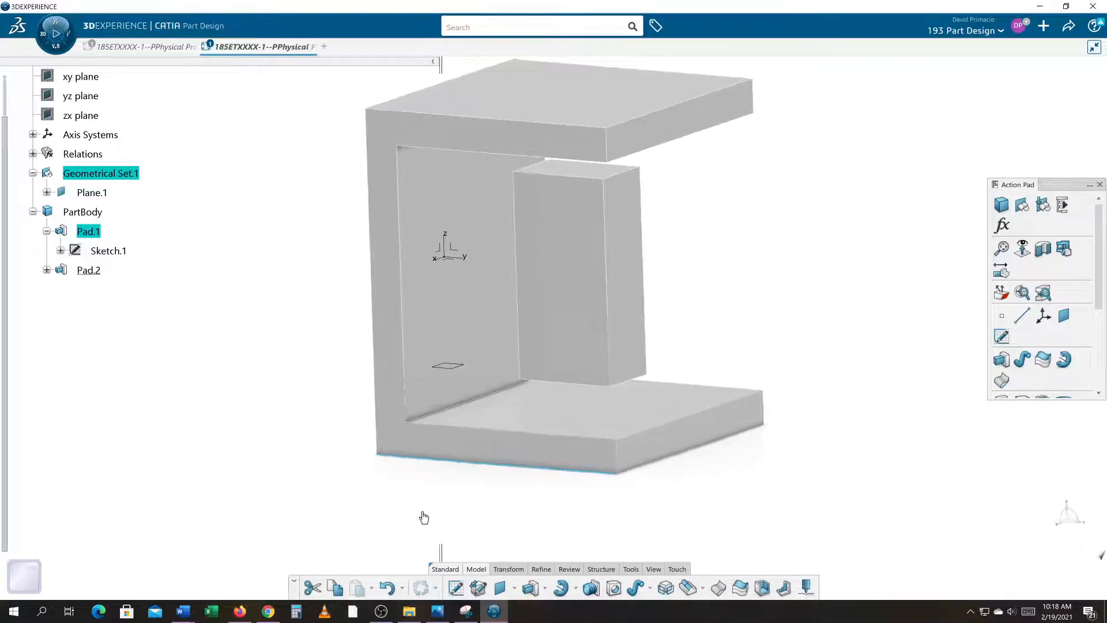
double_click(554, 355)
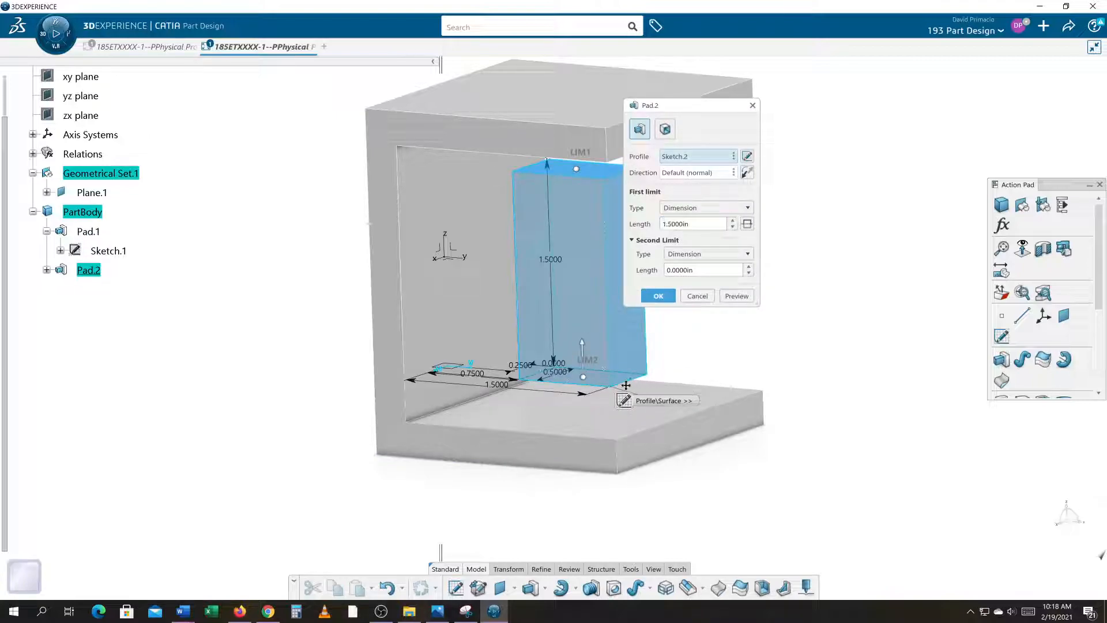
middle_drag(815, 398, 717, 391)
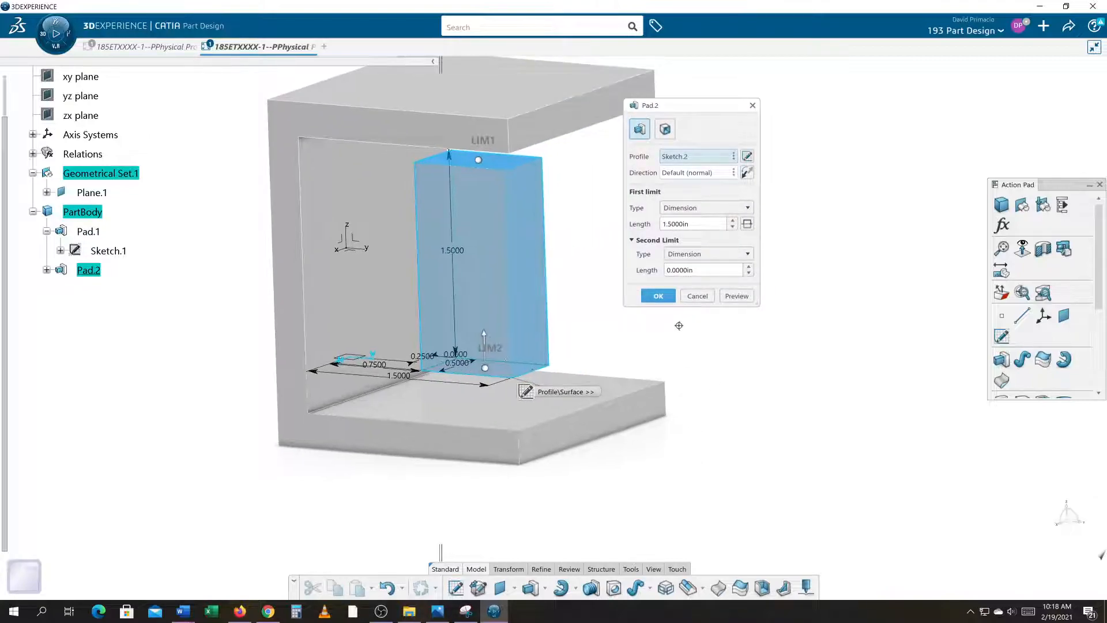
click(677, 217)
click(681, 228)
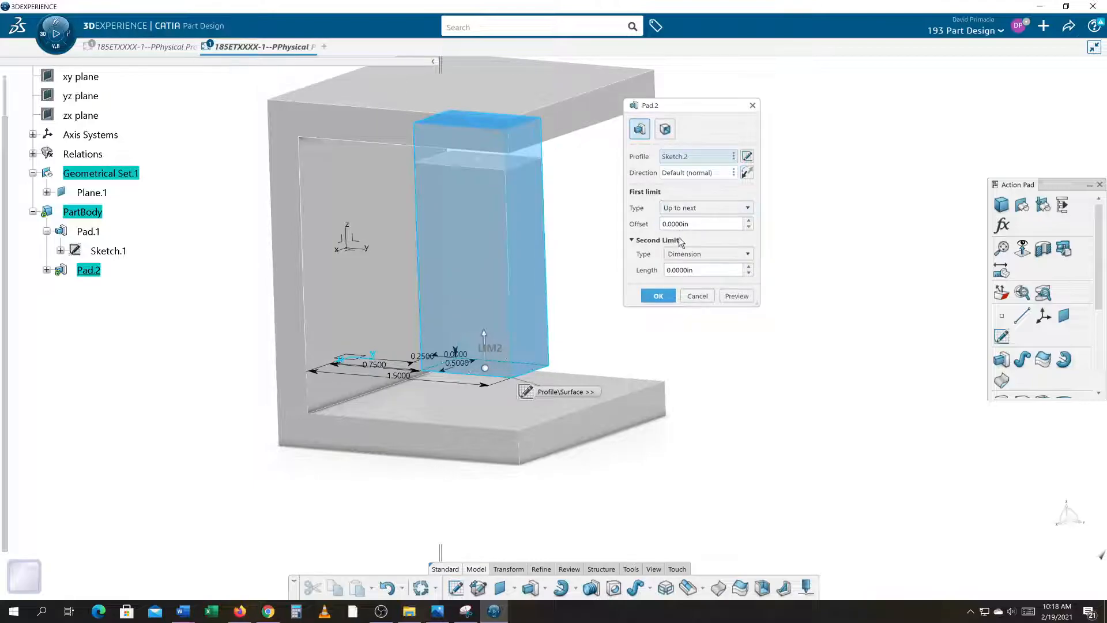
click(687, 254)
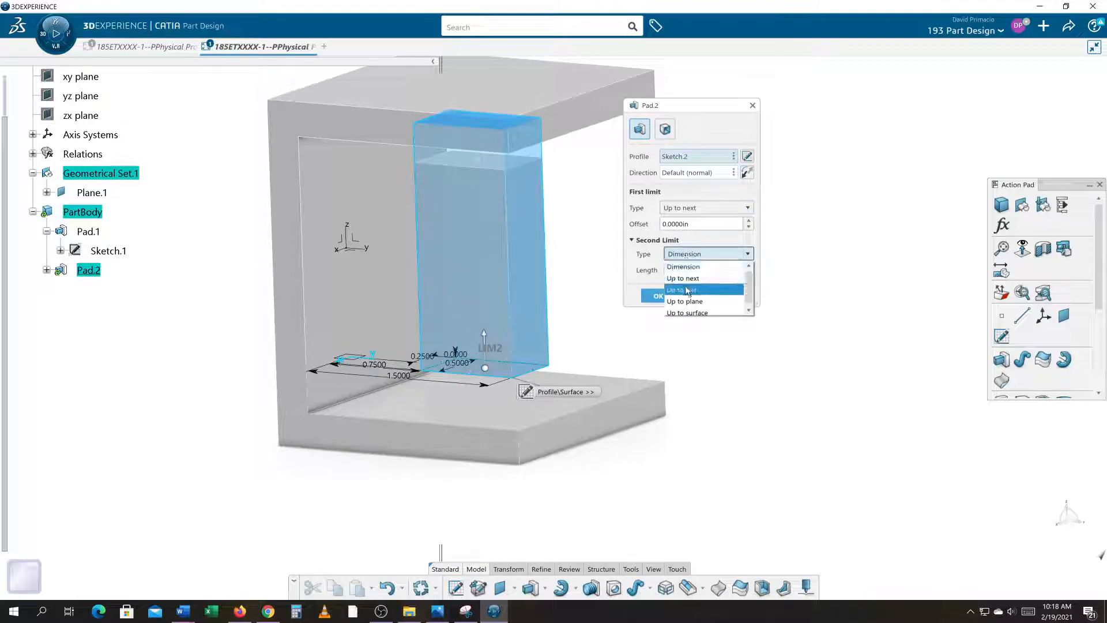
click(684, 279)
click(669, 298)
Reopen Sketch.1 and set the distance from the centerline to the lower inner edge to 2 in
middle_drag(803, 367, 894, 380)
middle_drag(786, 388, 823, 395)
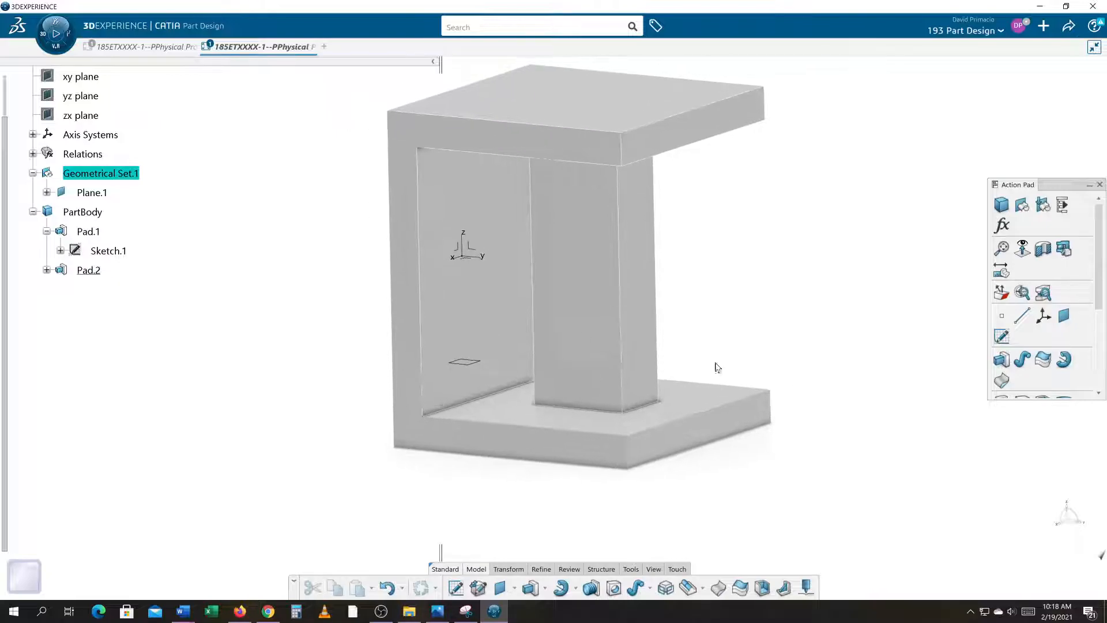
double_click(103, 252)
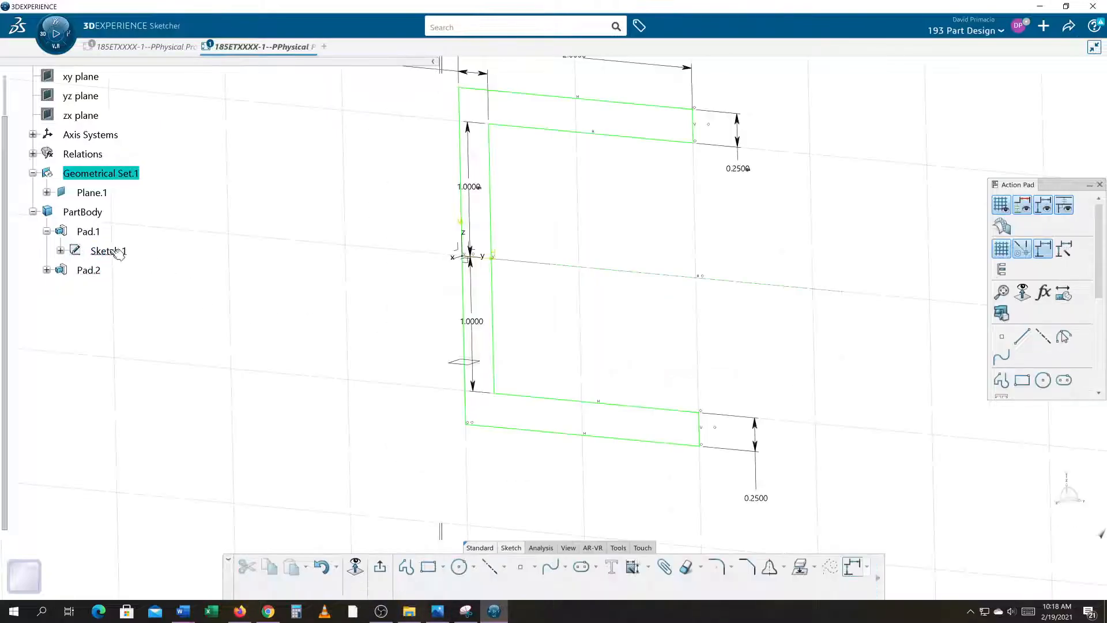
double_click(472, 323)
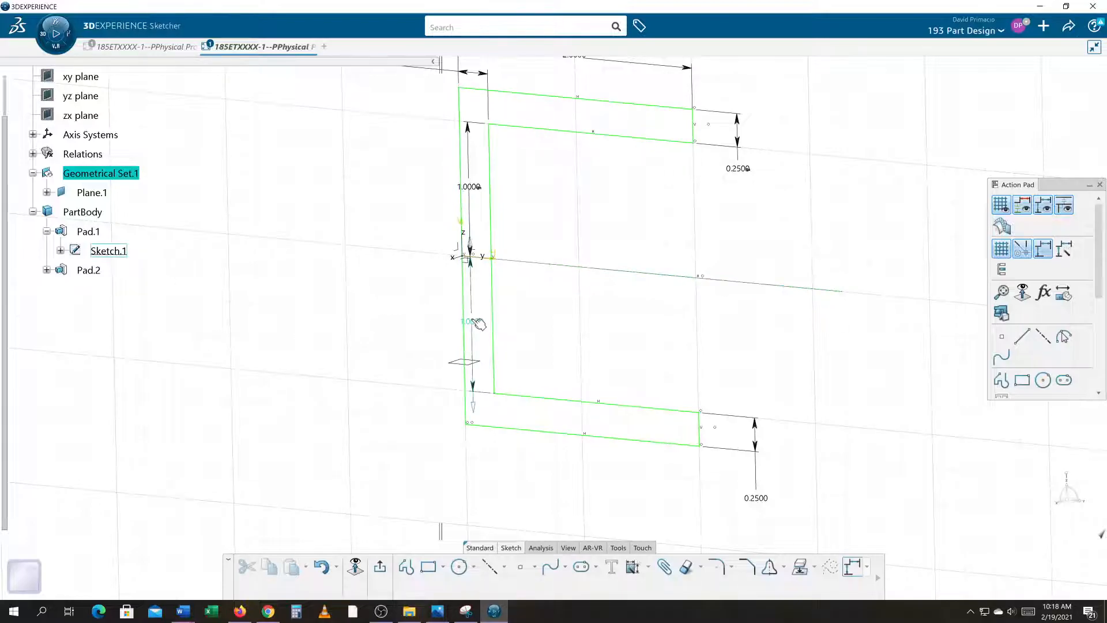
text(2)
key(Return)
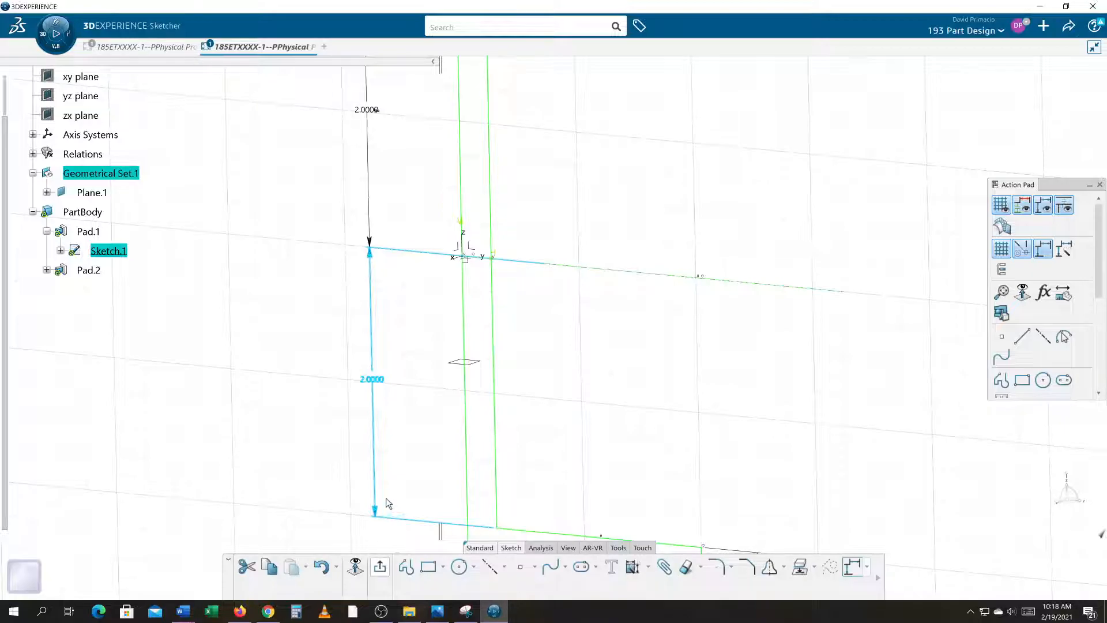
Inspect the column between the two flanges from several angles and review the limit settings of its pad
middle_drag(373, 450, 385, 484)
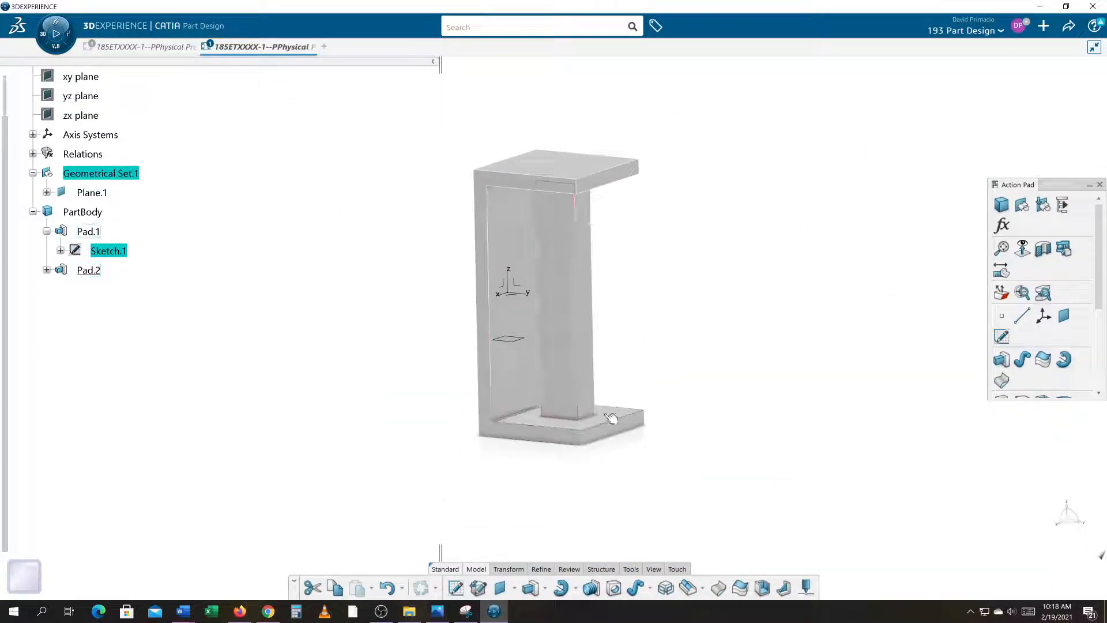
middle_drag(494, 463, 852, 453)
middle_drag(790, 433, 707, 440)
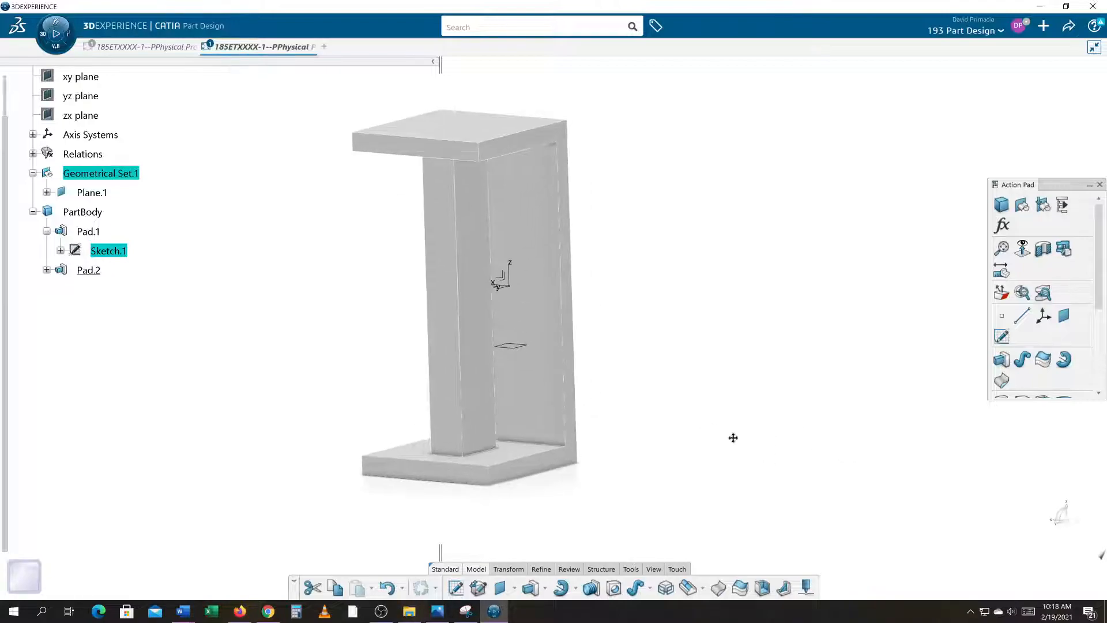
middle_drag(761, 453, 762, 482)
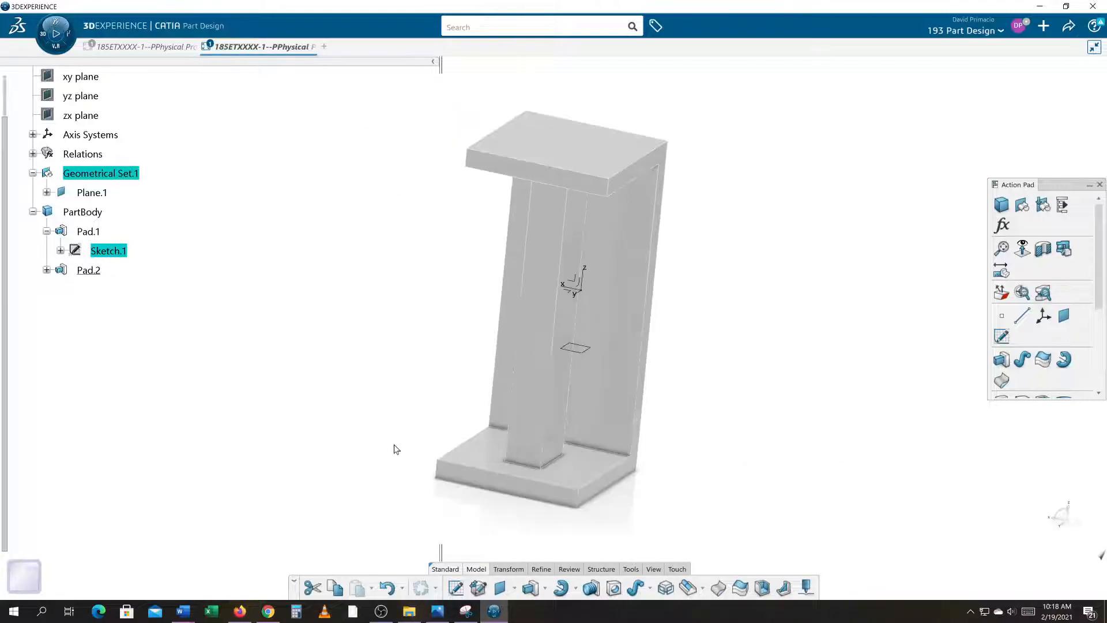
middle_drag(444, 452, 663, 497)
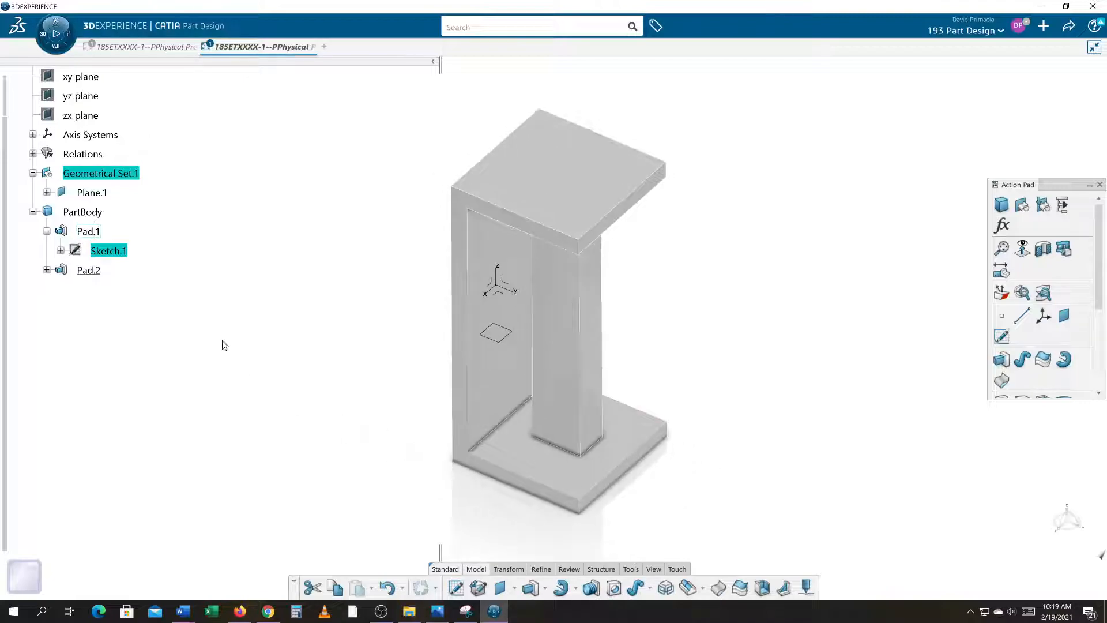
click(91, 271)
double_click(92, 271)
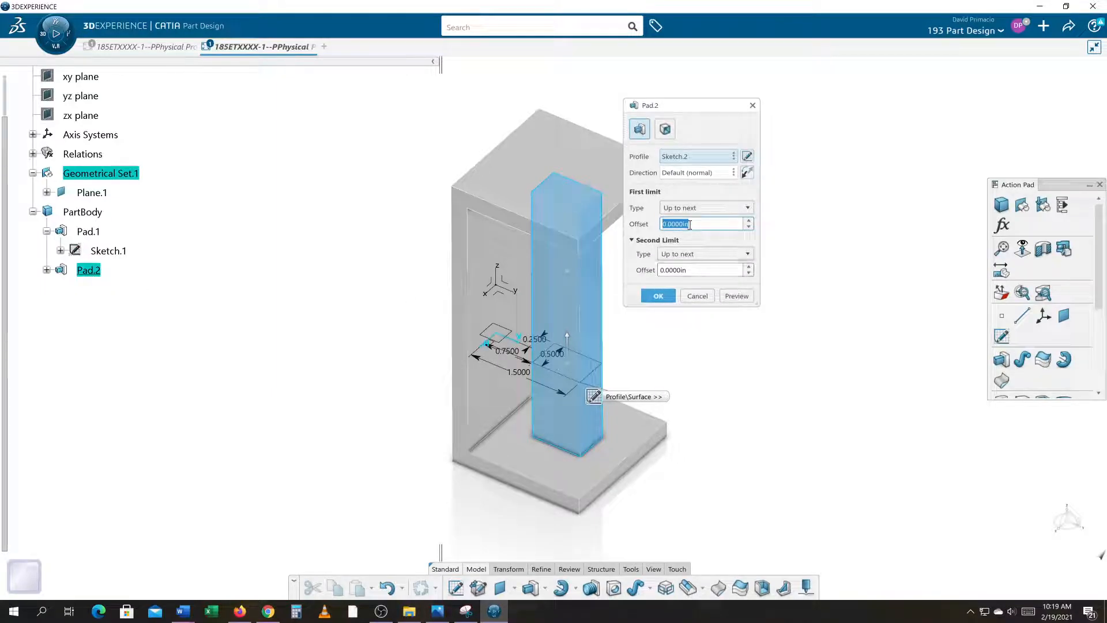
click(697, 296)
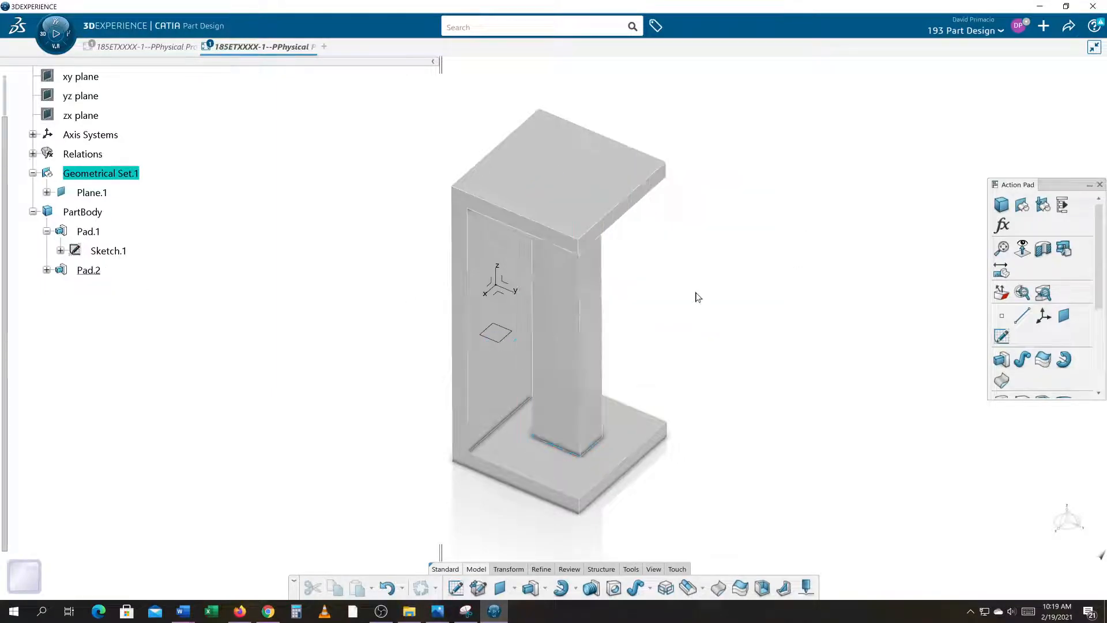
Delete the rectangular column pad Pad.2 together with its sketch
click(92, 271)
key(Delete)
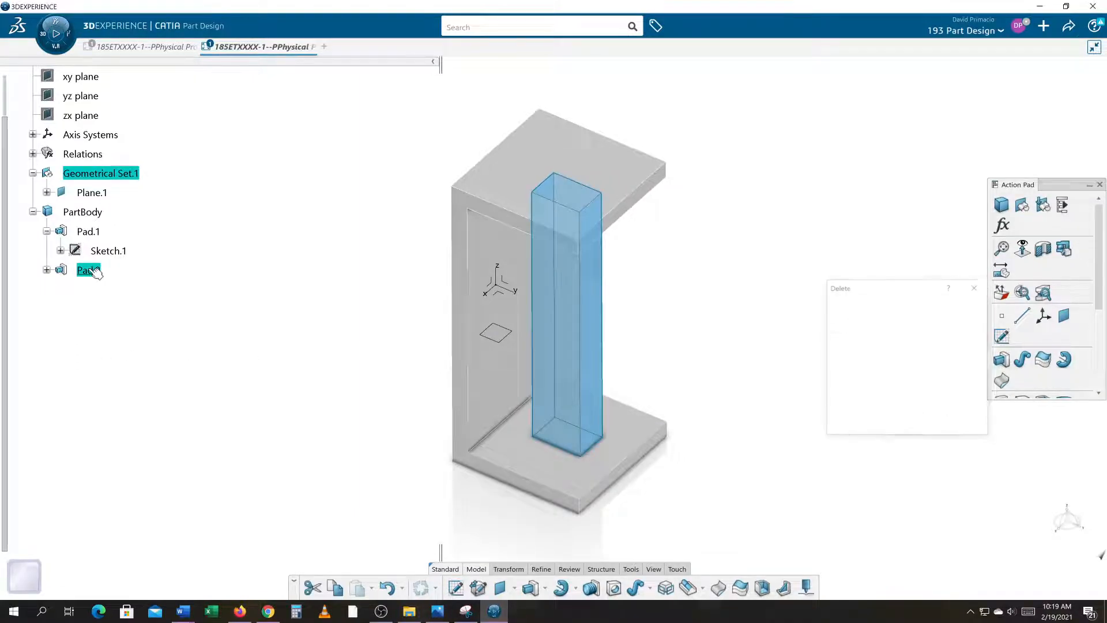
click(92, 270)
key(Delete)
Start a positioned sketch supported by two edges of the lower flange's upper face, with the H and V directions both reversed
middle_drag(321, 432, 351, 447)
mouse_move(392, 356)
middle_down()
mouse_move(395, 329)
mouse_move(413, 400)
middle_up()
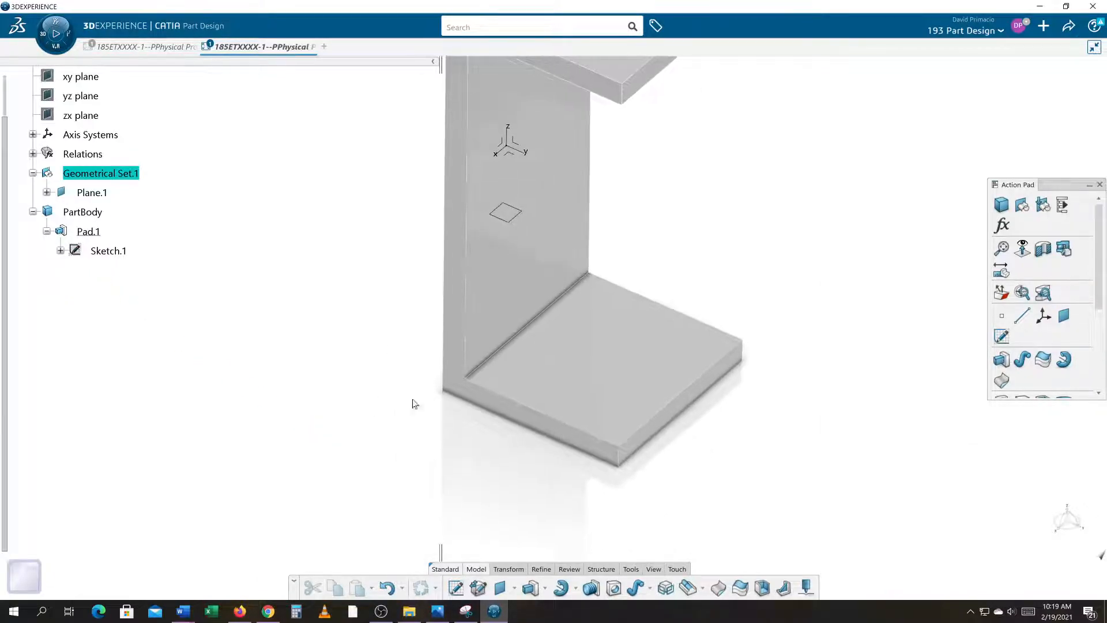
click(454, 591)
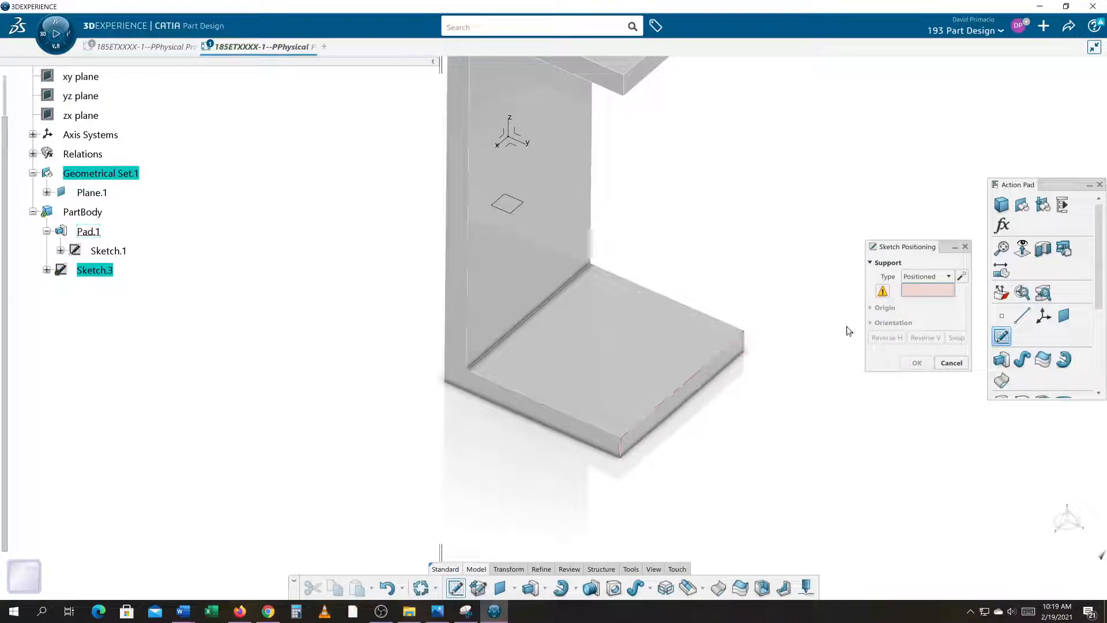
click(962, 277)
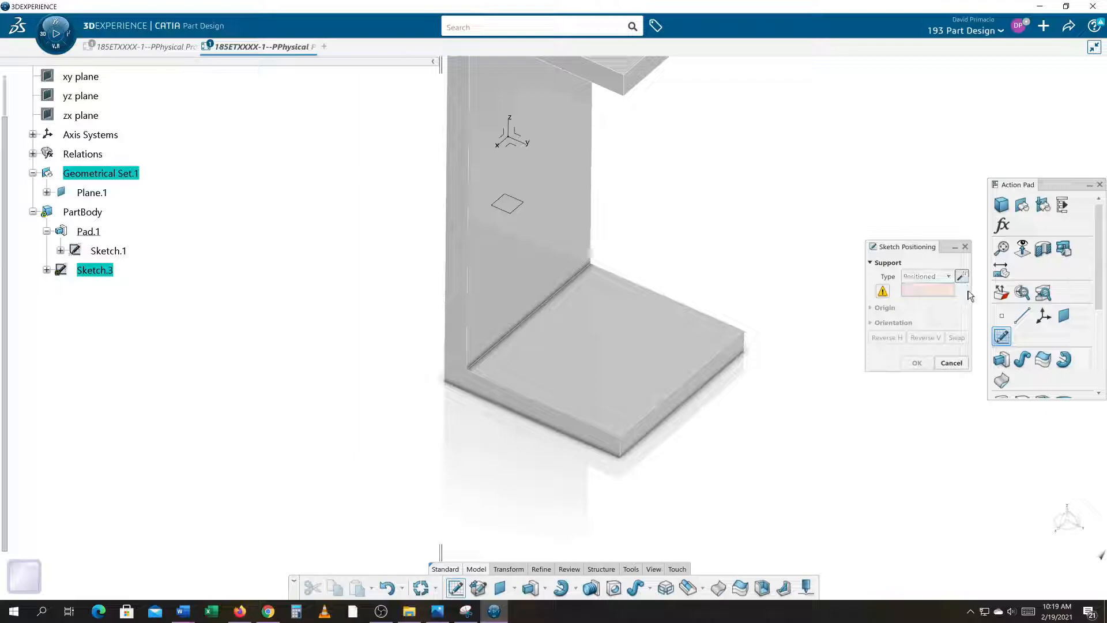
click(962, 277)
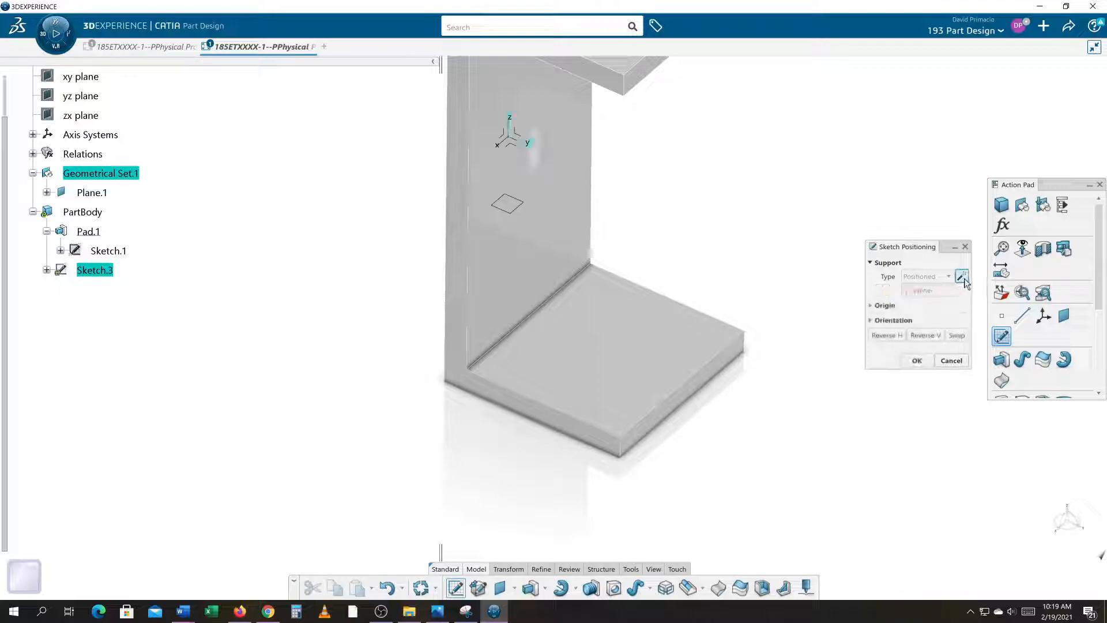
click(967, 278)
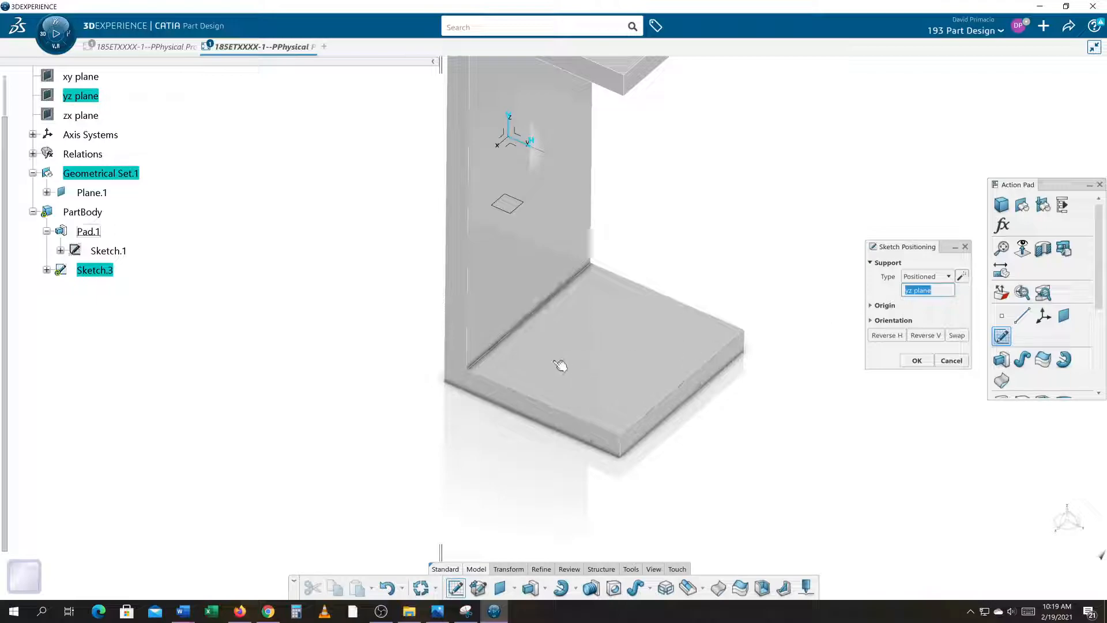
click(515, 341)
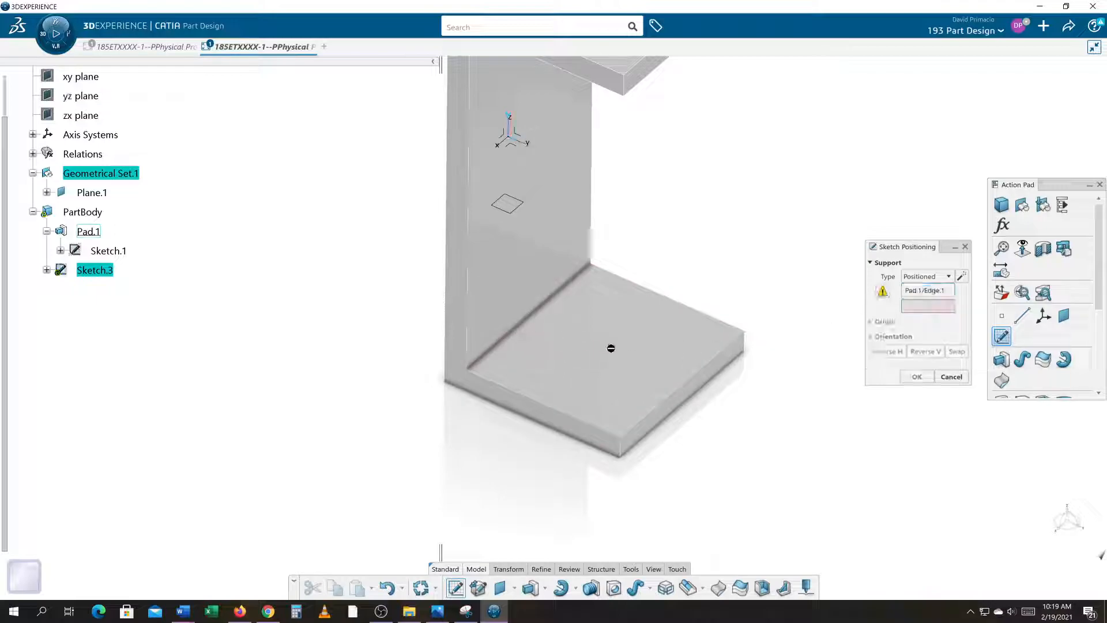
click(650, 290)
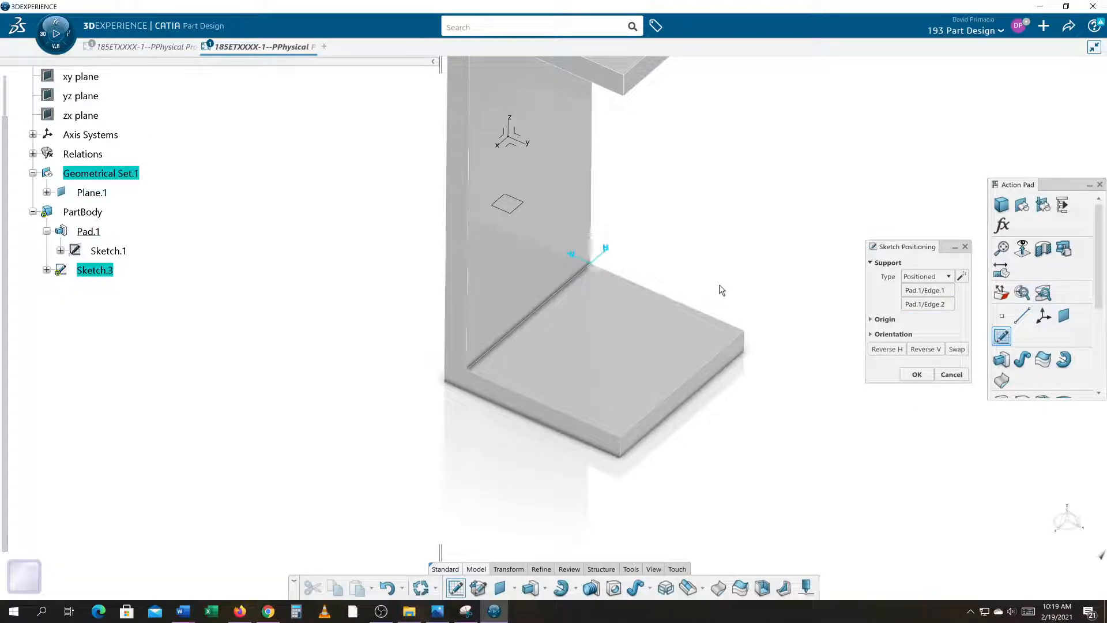
click(926, 350)
click(884, 350)
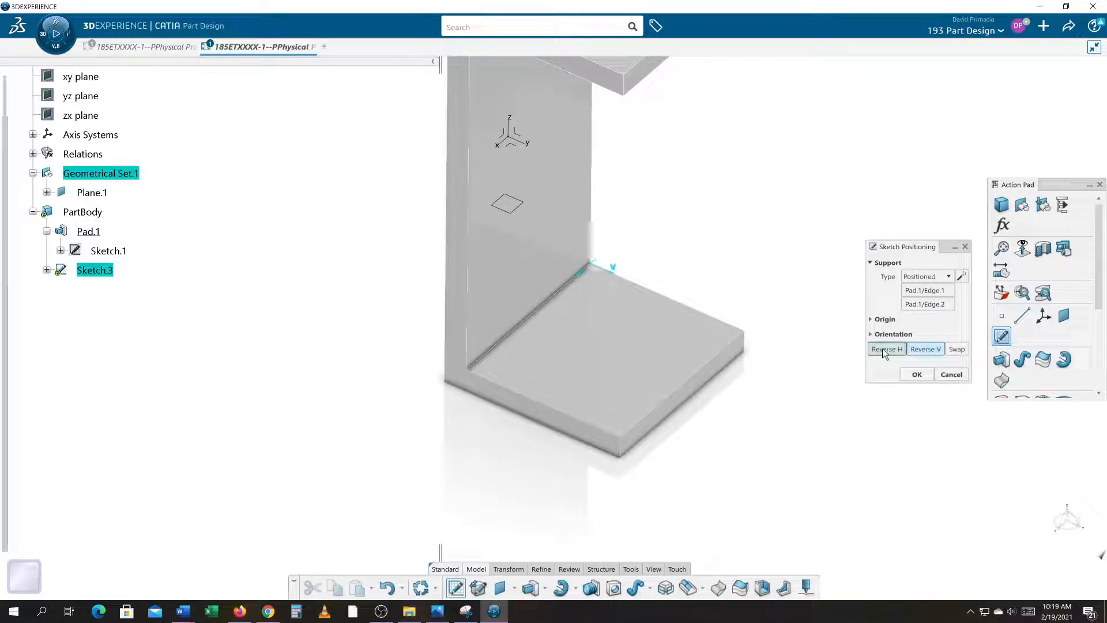
click(917, 375)
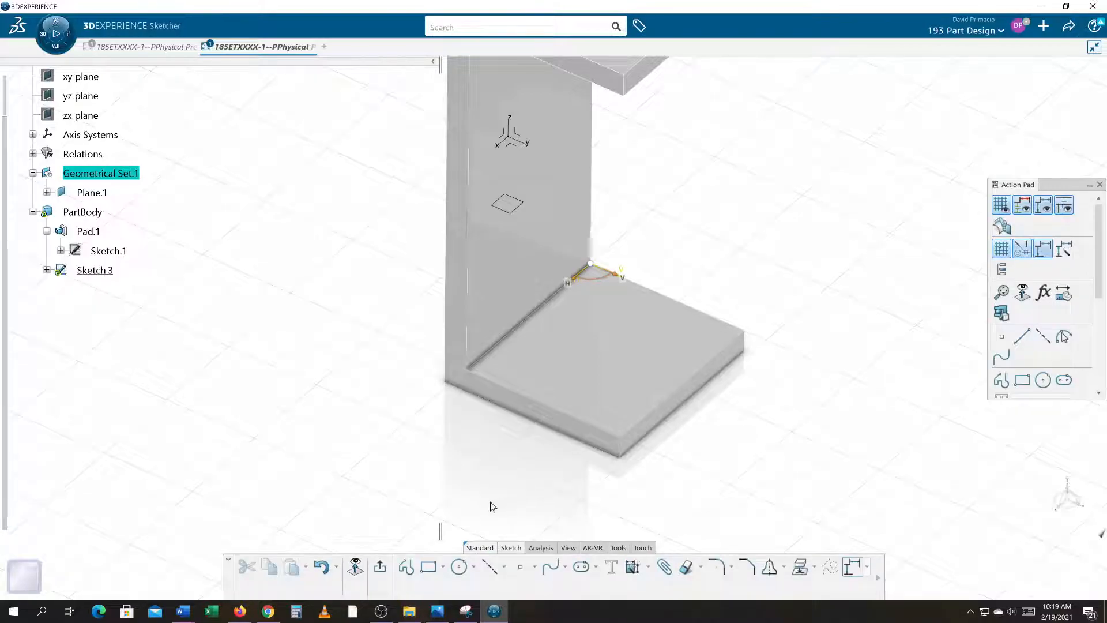
Sketch a rectangle about 1 in by 0.5 in on the lower flange's upper face
click(428, 567)
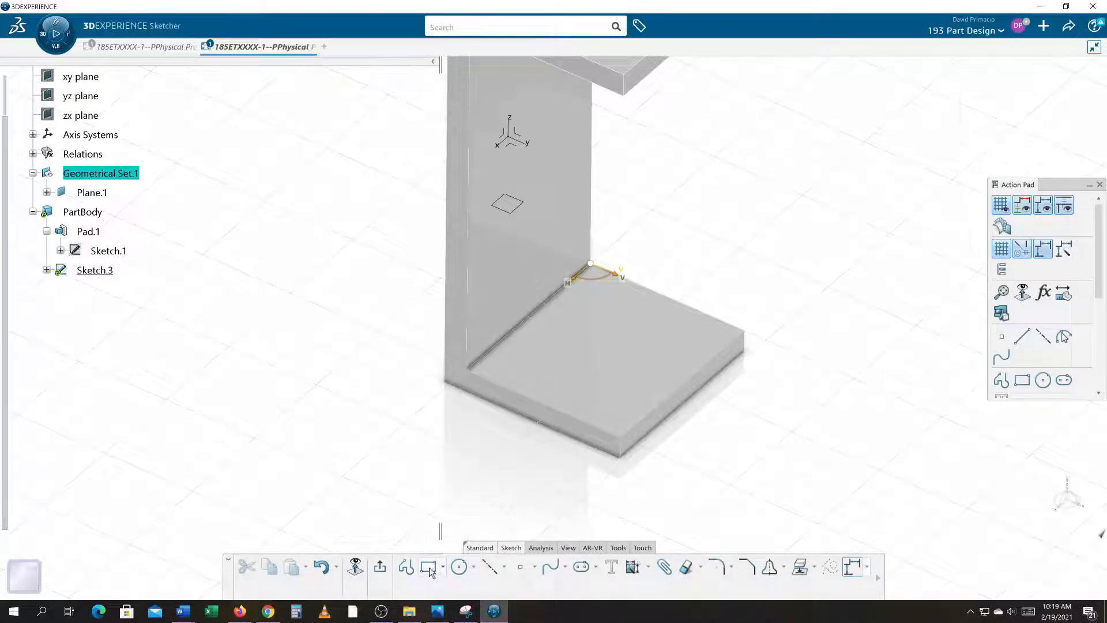
click(589, 314)
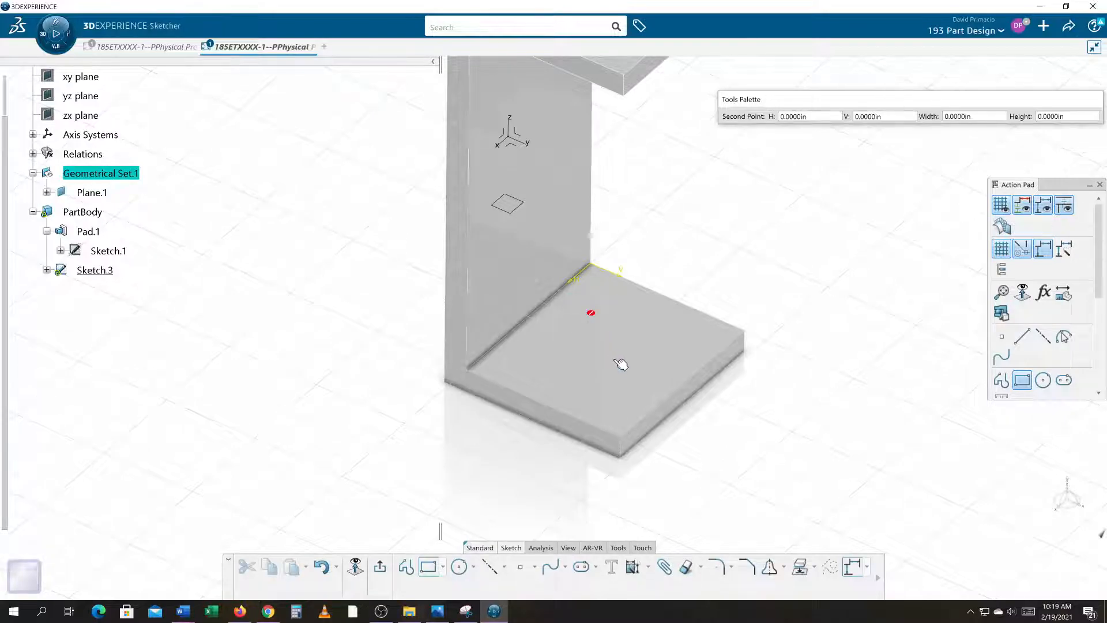
click(641, 389)
click(712, 305)
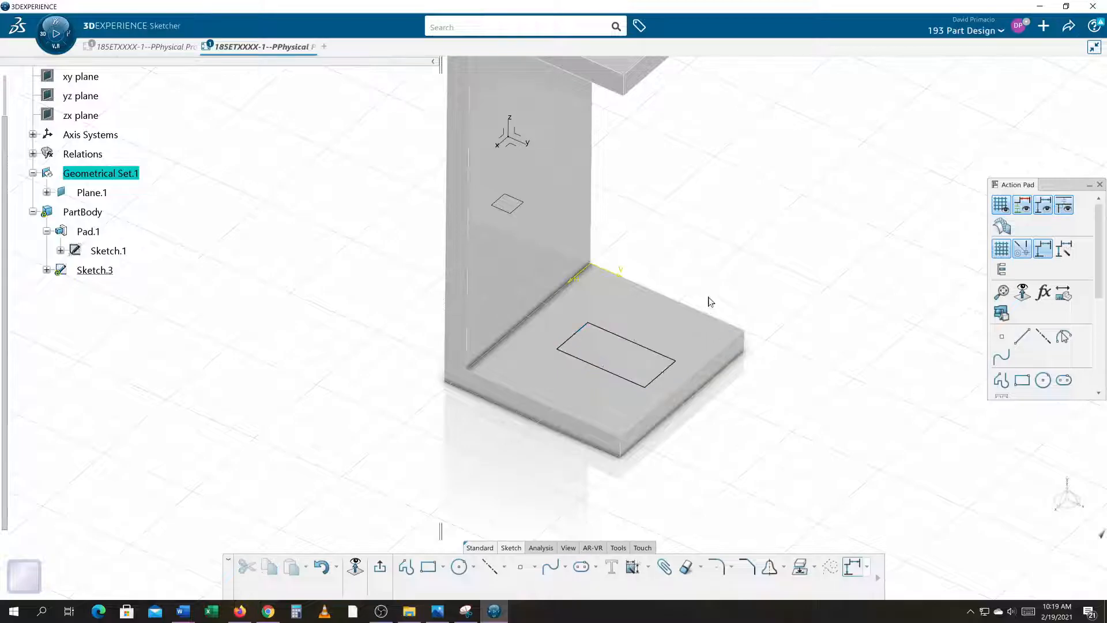
Apply Auto Constraint to the rectangle and the sketch axes to fully constrain the profile
drag(383, 235, 912, 452)
click(633, 569)
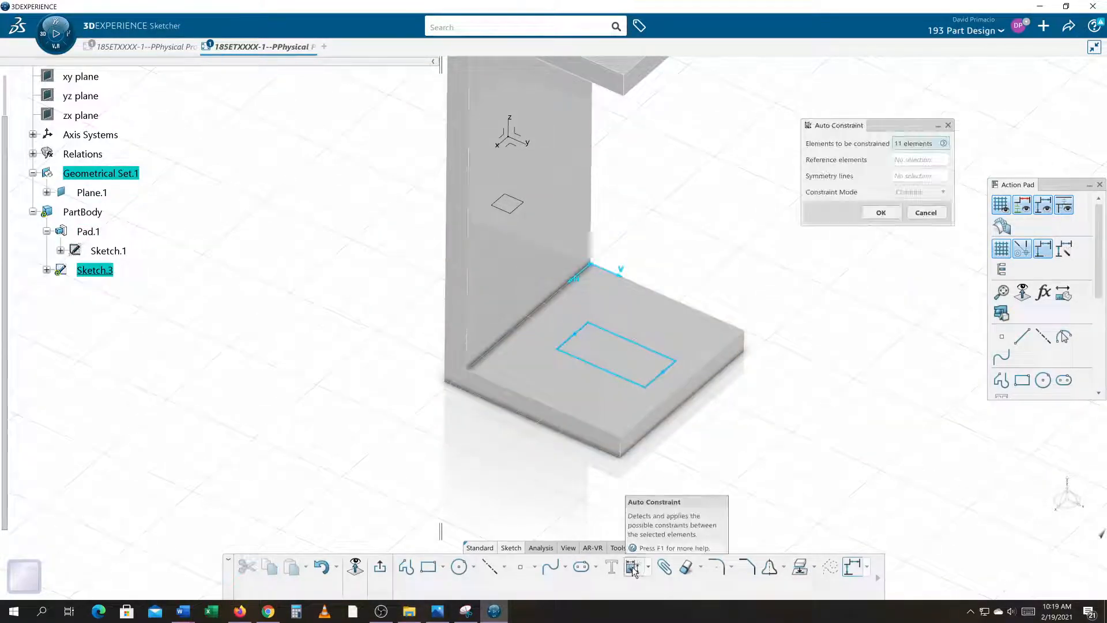
click(649, 568)
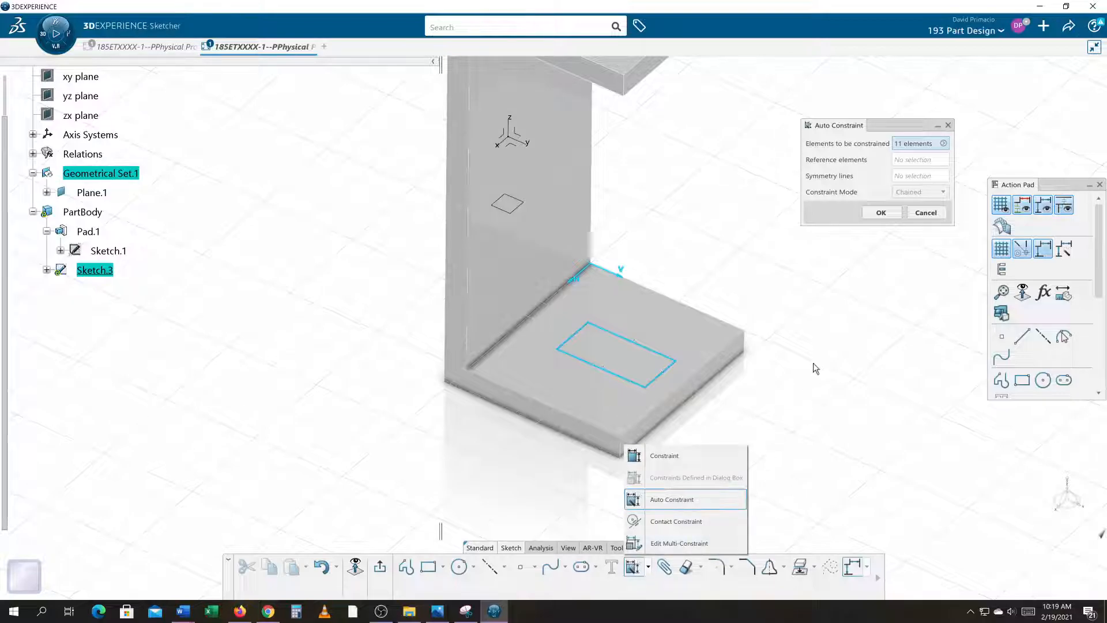
click(879, 213)
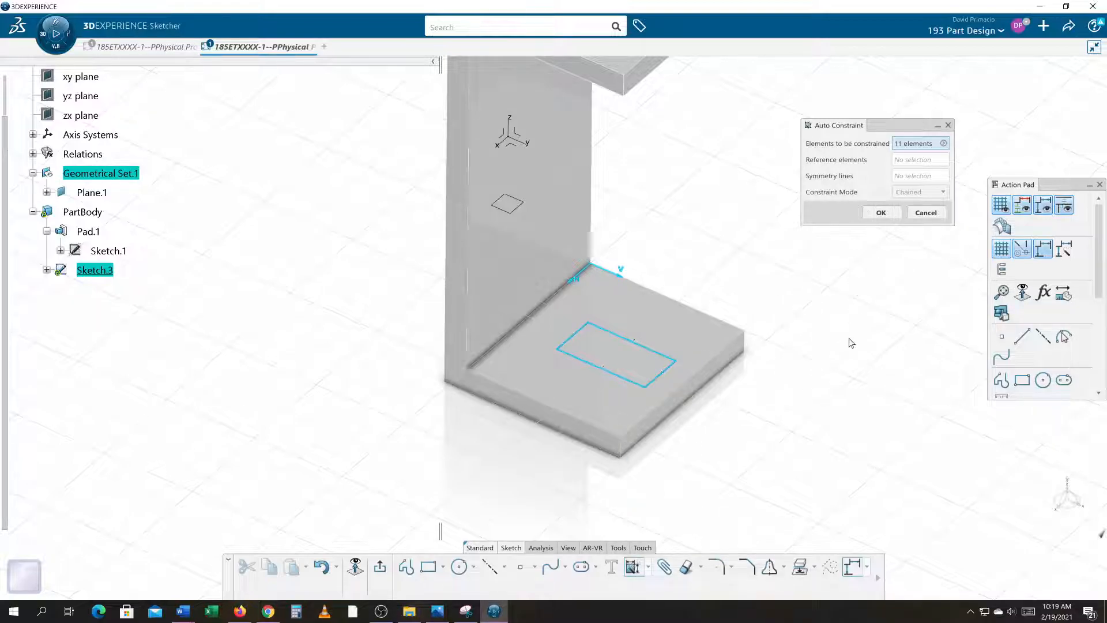
click(881, 213)
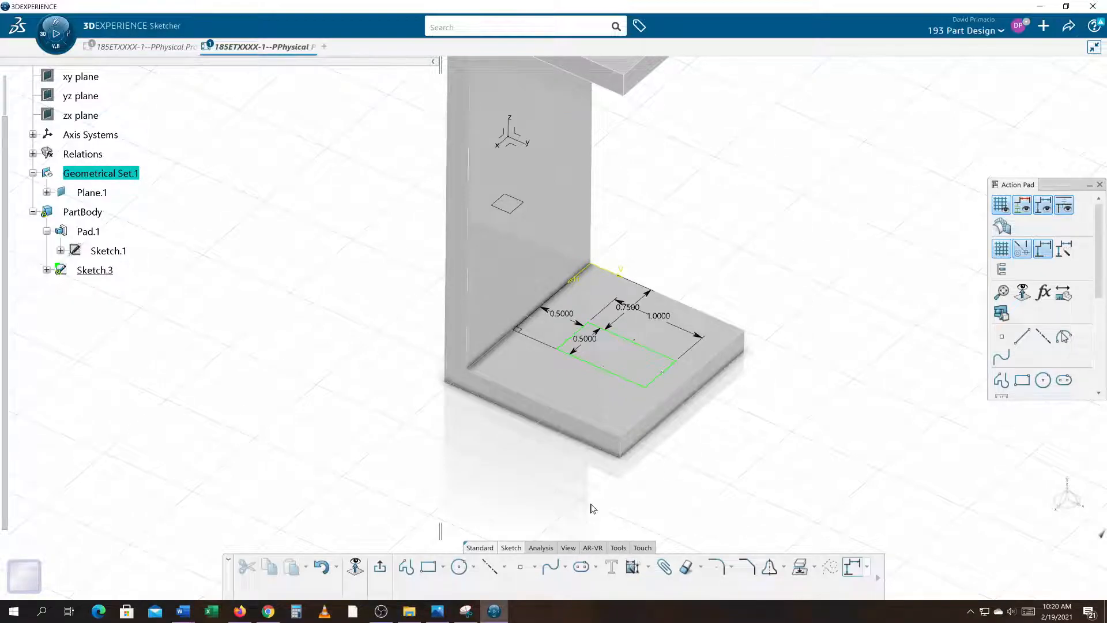
Edit Sketch.1 under Pad.1, set the distance from the centerline to the lower inner edge to 0.75 in, and exit the sketch
click(123, 253)
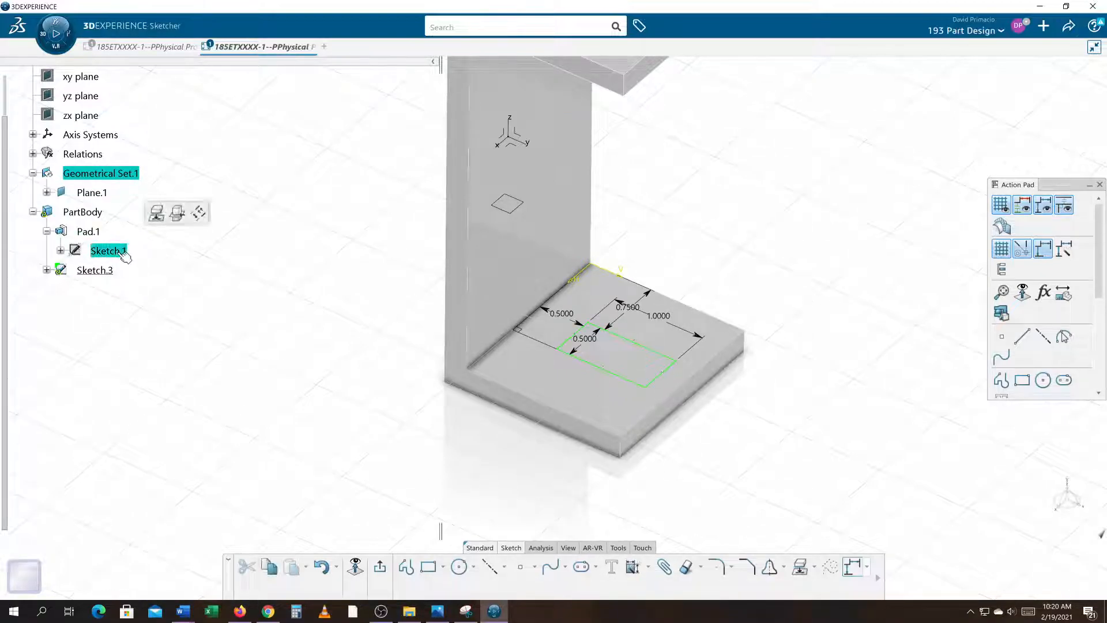
double_click(122, 253)
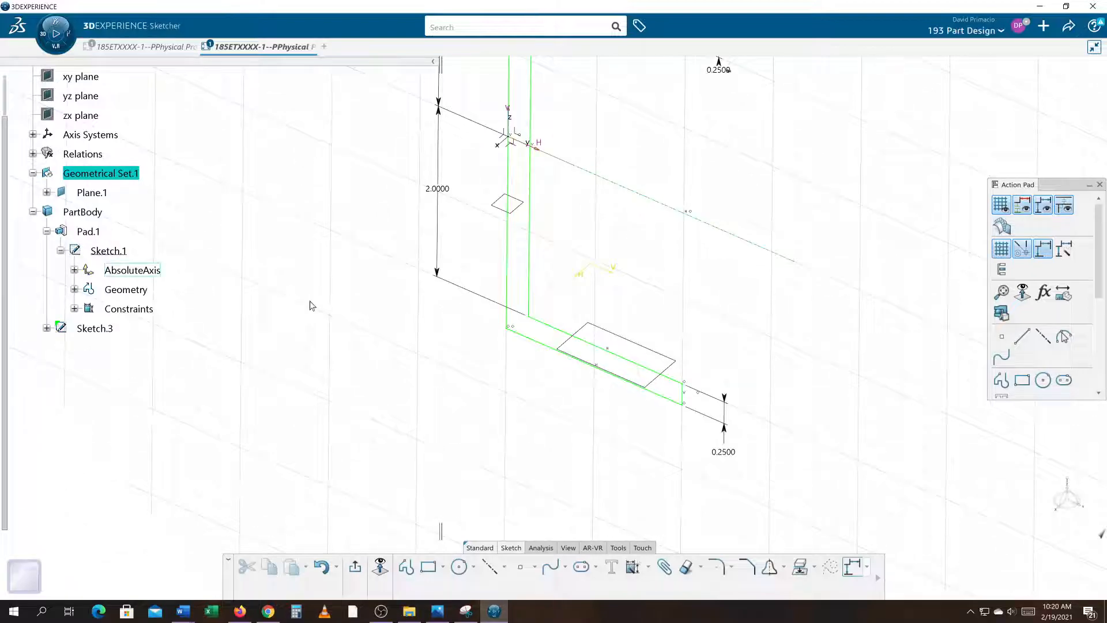
click(438, 190)
double_click(437, 190)
text(0.75)
key(Return)
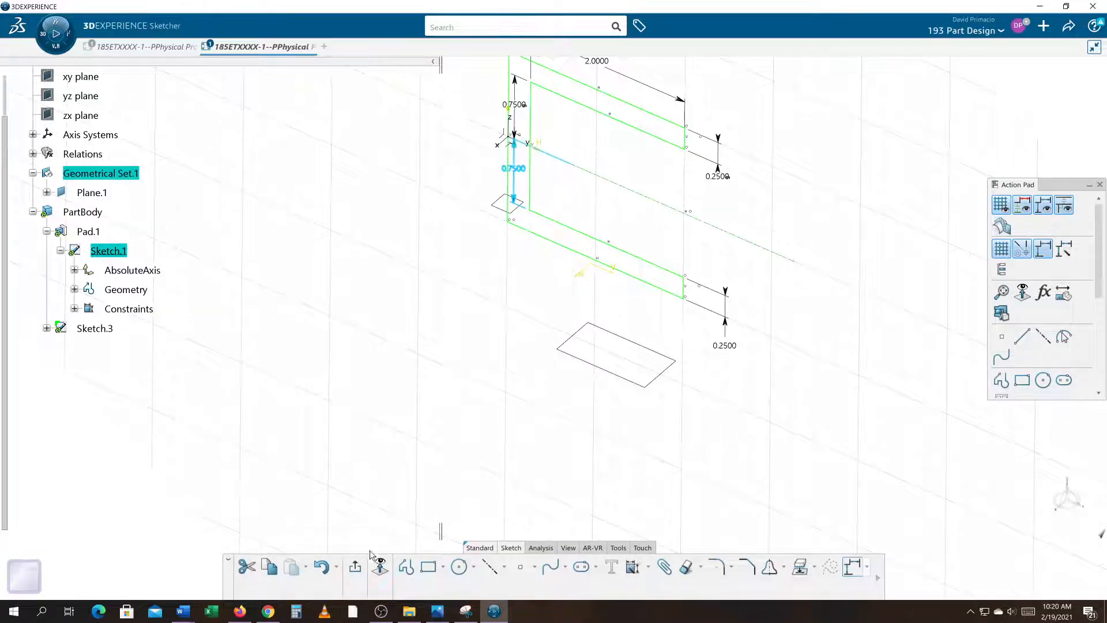
click(355, 567)
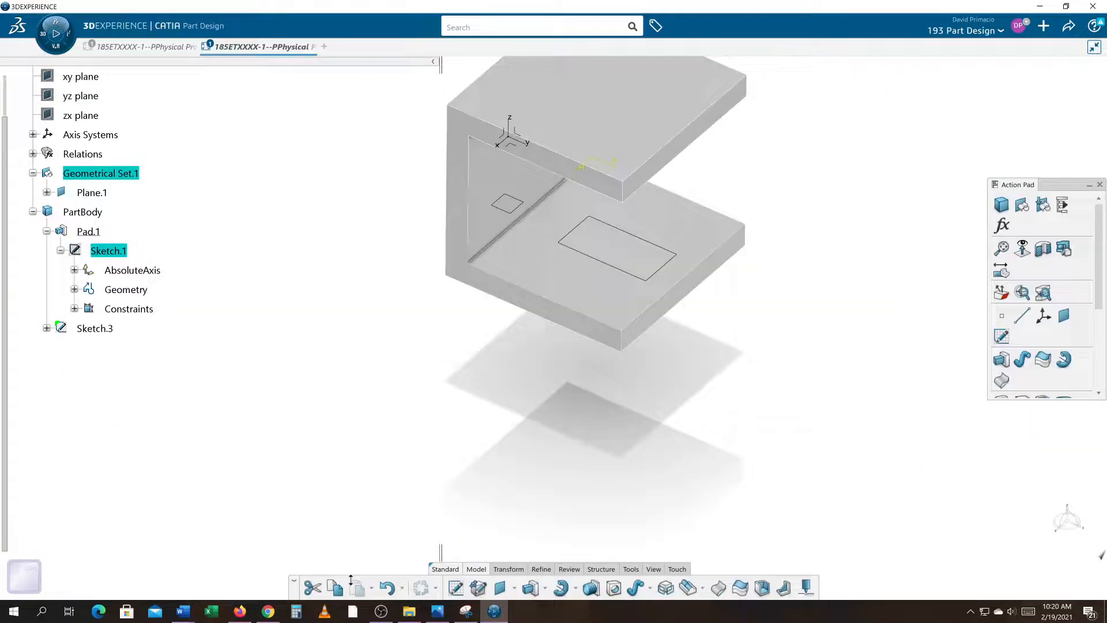
click(449, 445)
Pad the Sketch.3 rectangle upward from the lower flange with a first limit of type Up to next
mouse_move(502, 417)
middle_down()
mouse_move(420, 477)
mouse_move(442, 450)
mouse_move(440, 421)
middle_up()
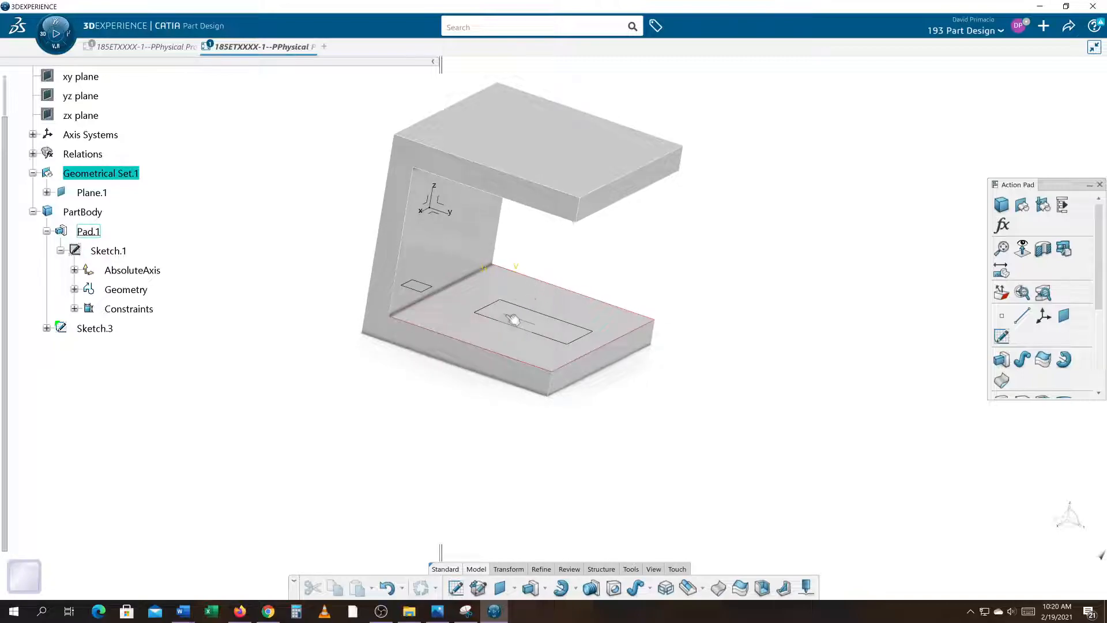
middle_drag(739, 433, 700, 388)
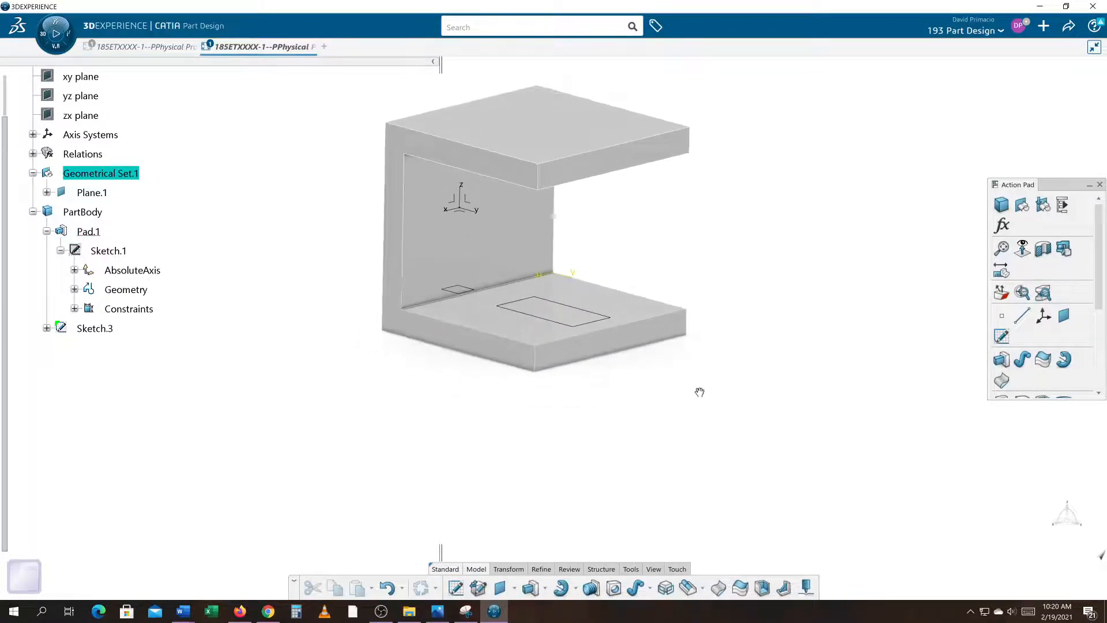
click(531, 587)
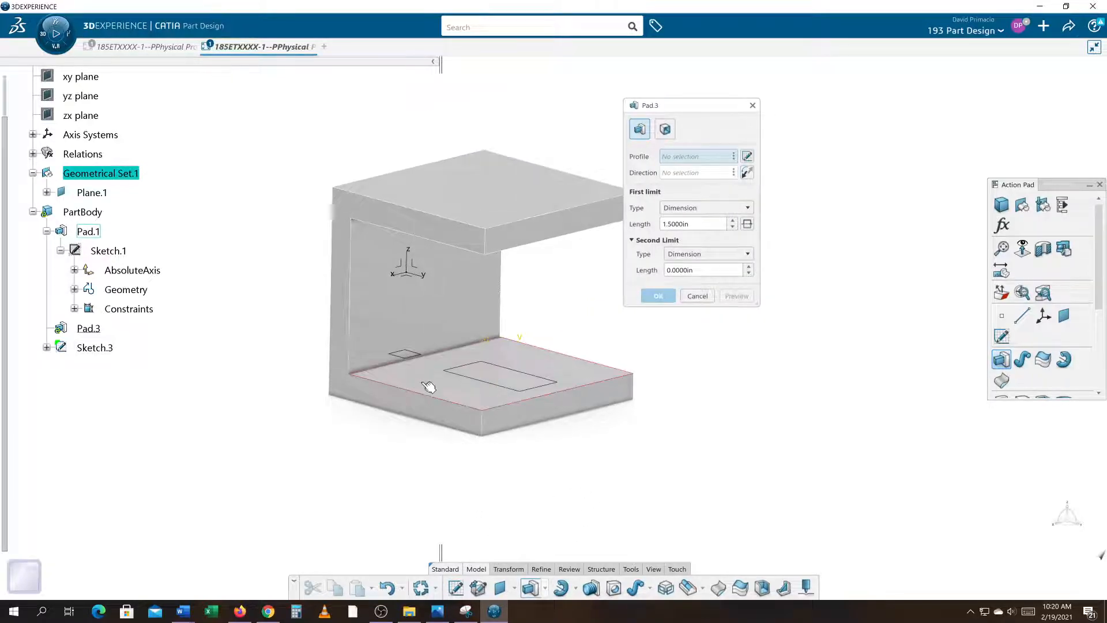
click(96, 348)
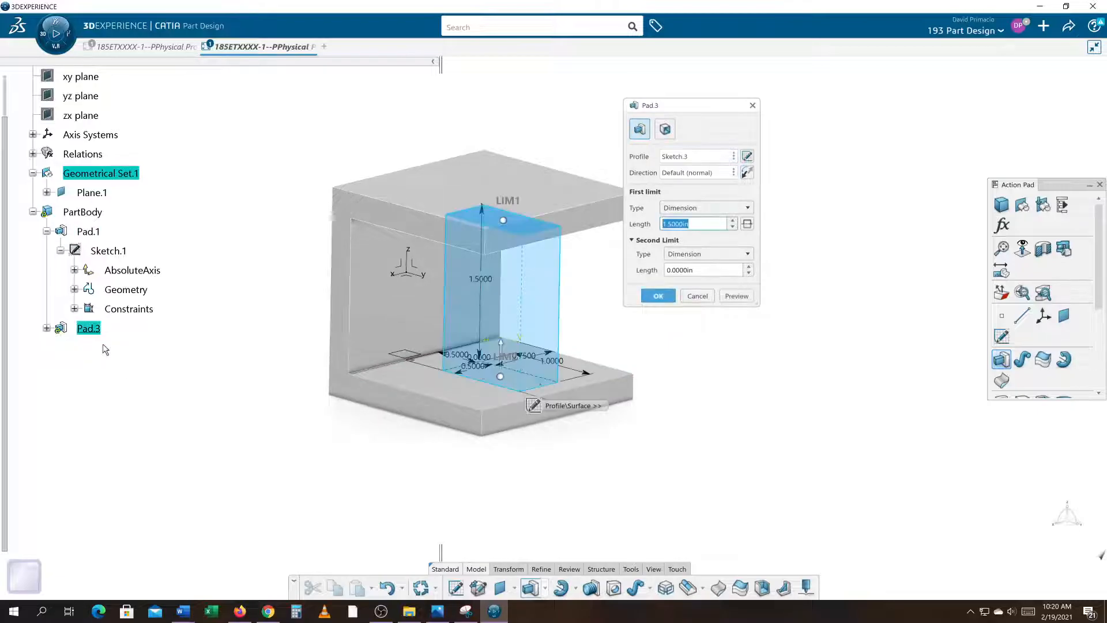
middle_drag(555, 499, 570, 405)
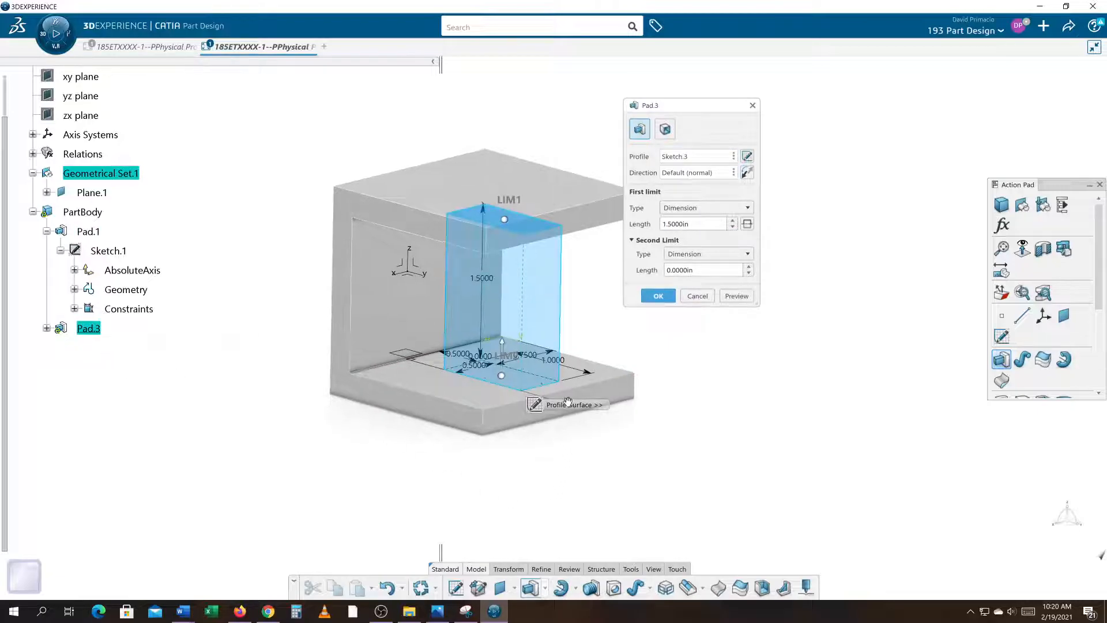
middle_drag(558, 346, 541, 473)
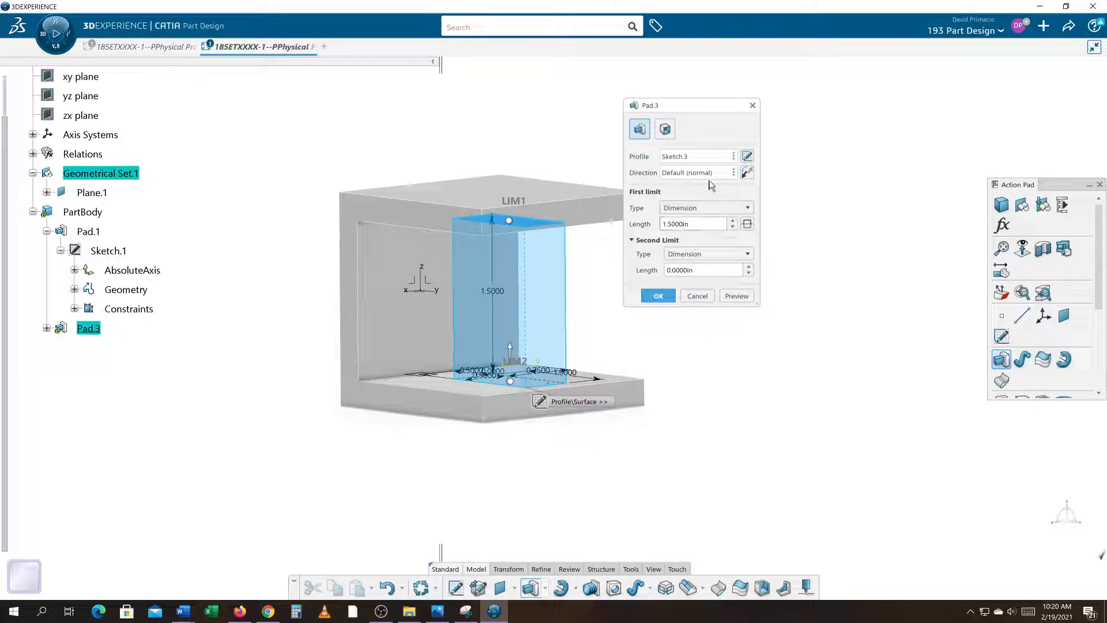
click(686, 208)
click(686, 242)
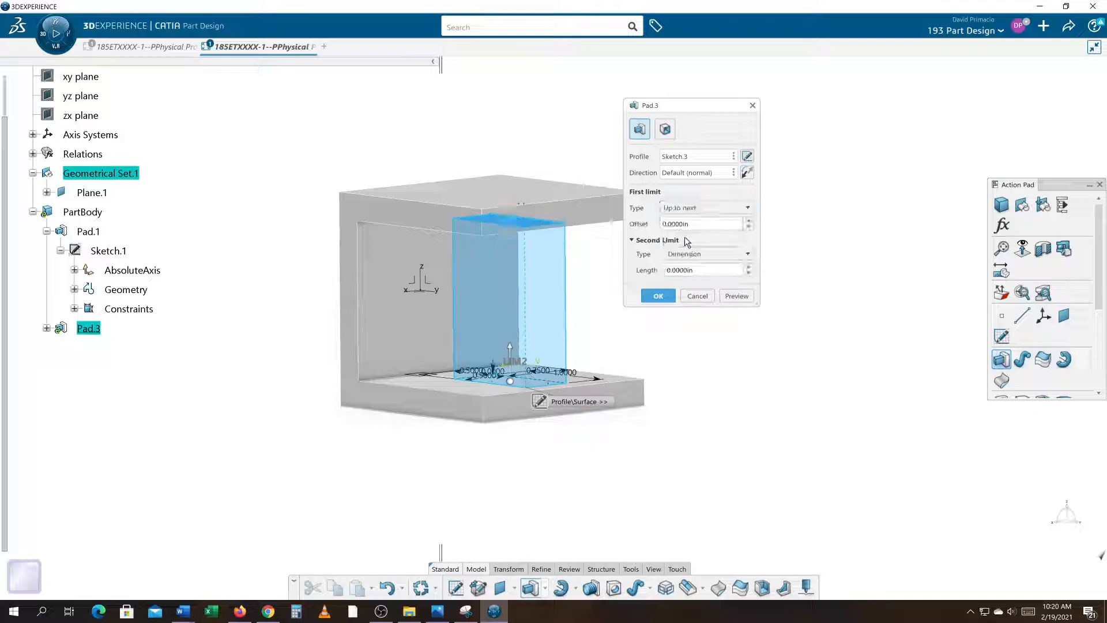
click(661, 296)
click(742, 441)
middle_drag(748, 444, 232, 337)
middle_drag(660, 425, 658, 448)
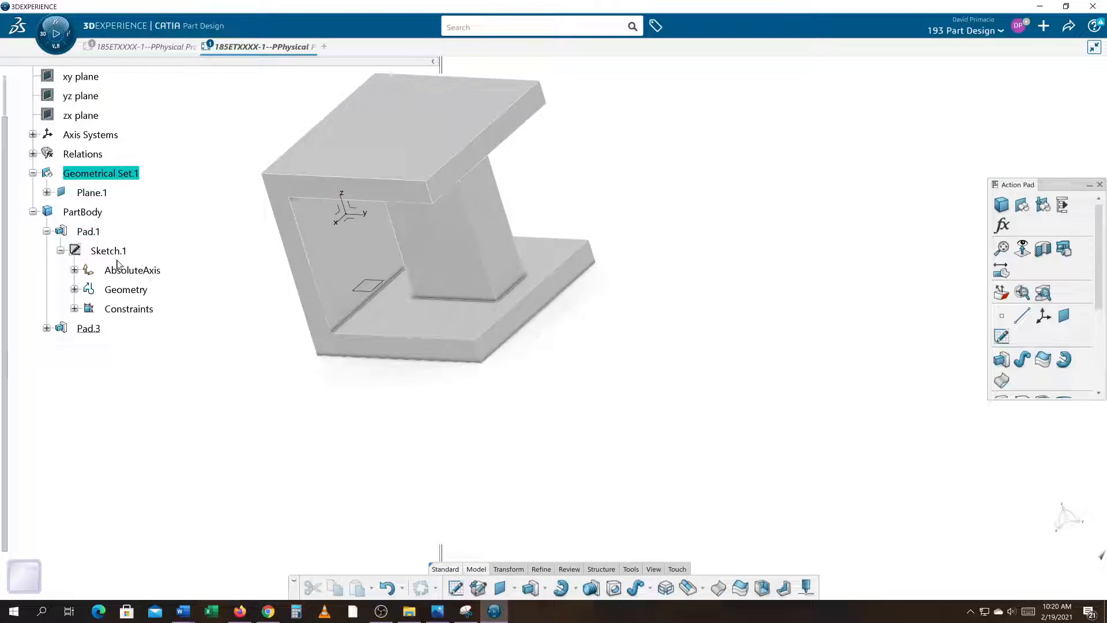
Edit Sketch.1 under Pad.1, set the distance from the centerline to the lower inner edge to 1 in, and exit the sketch
double_click(108, 251)
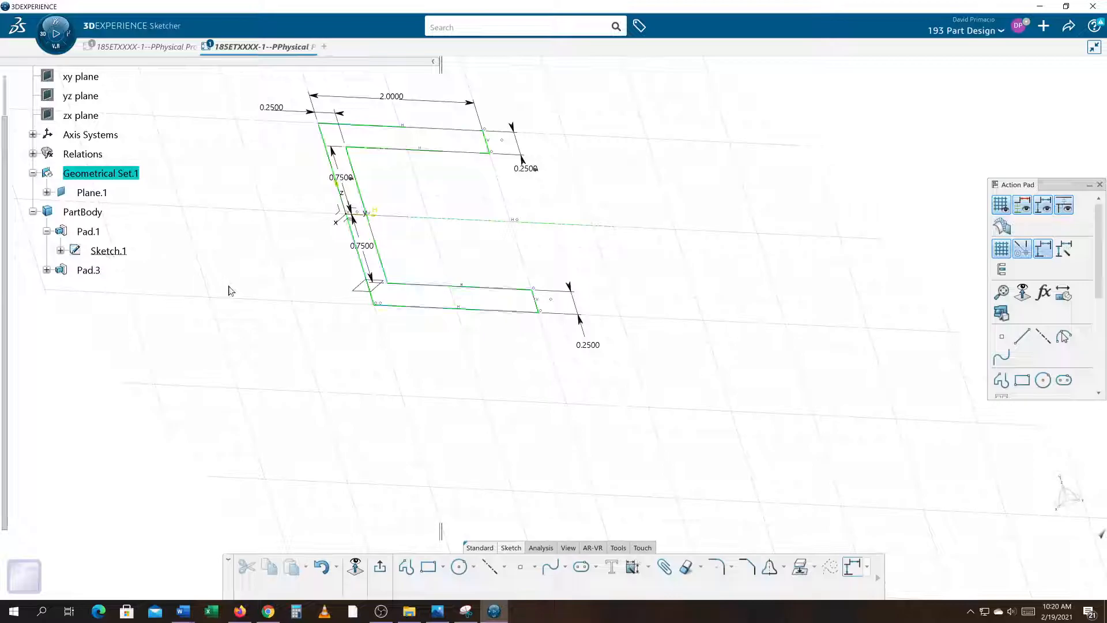
double_click(362, 246)
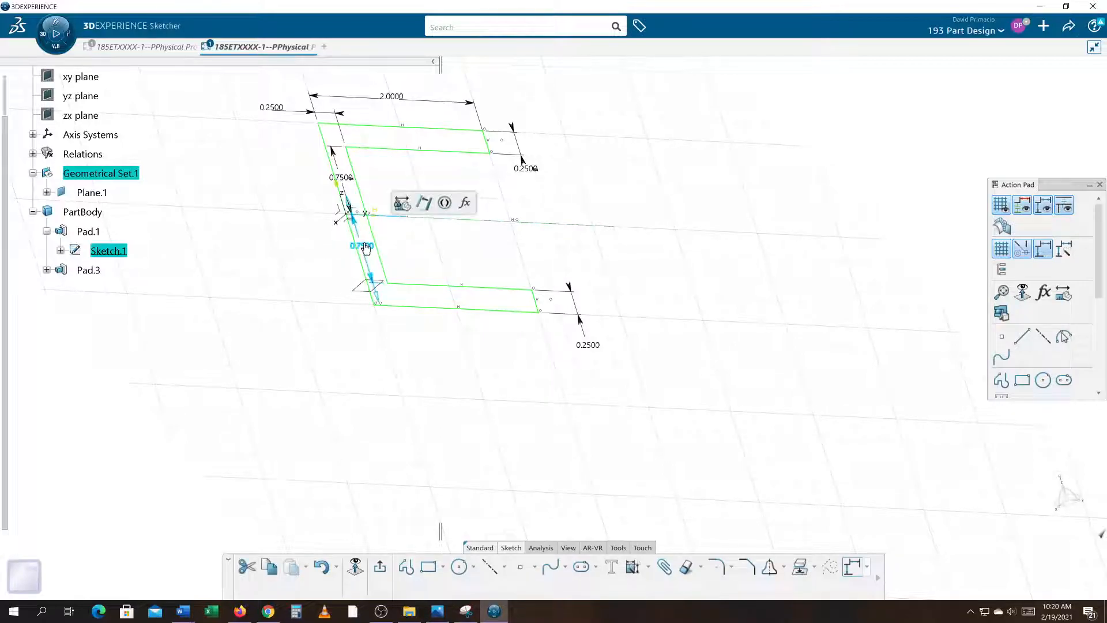
text(1.0000in)
click(379, 339)
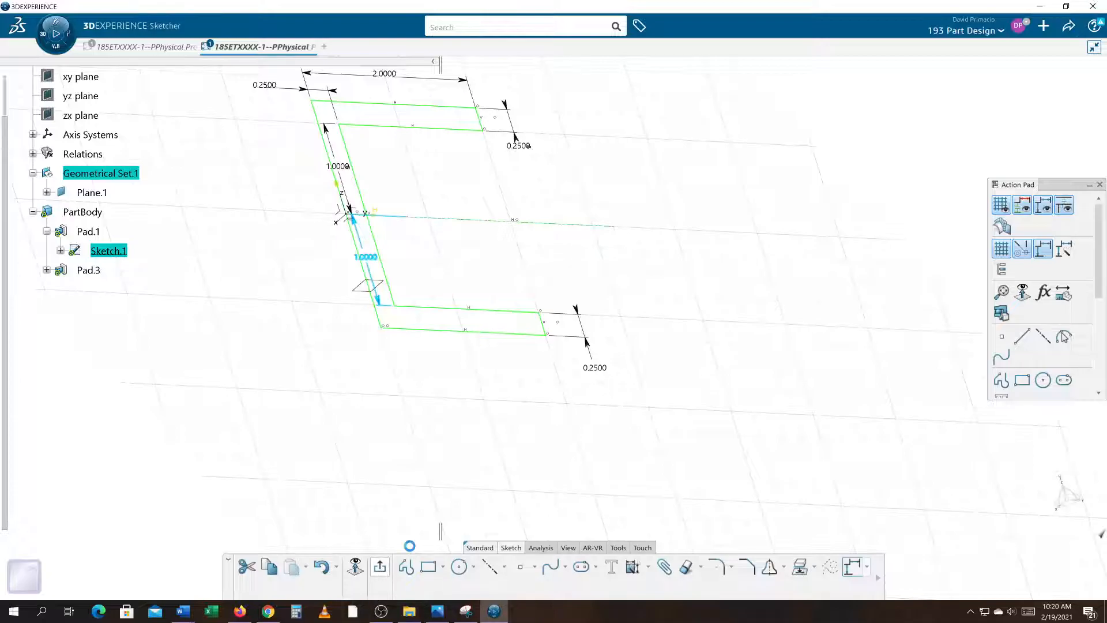
middle_drag(692, 479, 658, 486)
middle_drag(650, 418, 507, 504)
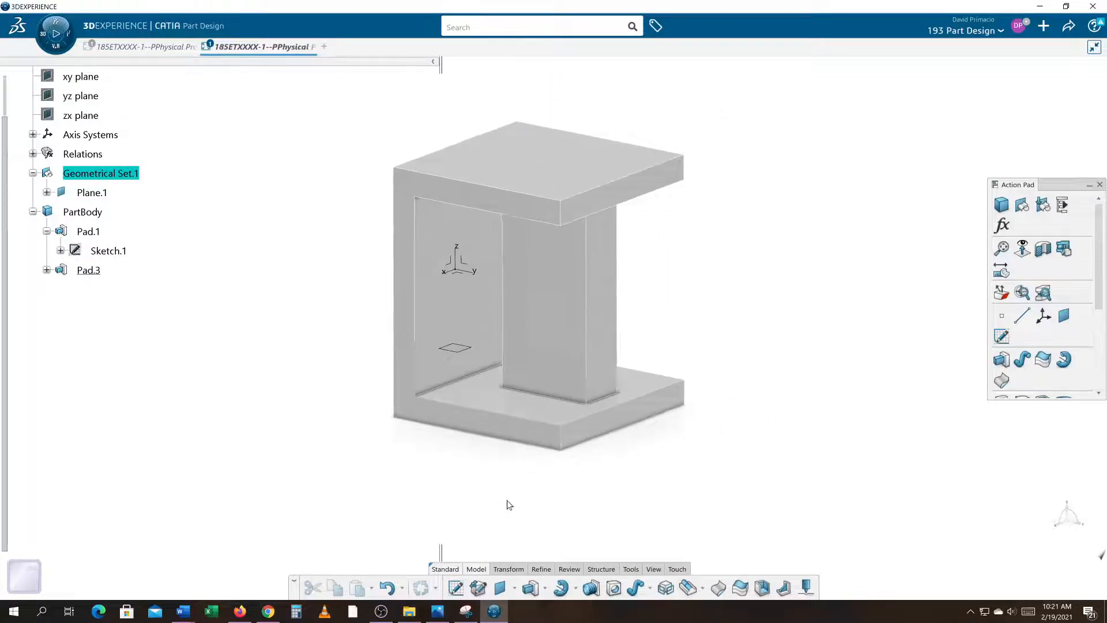
Expand Sketch.3 and Sketch.1 in the tree to compare their absolute axis elements
click(47, 270)
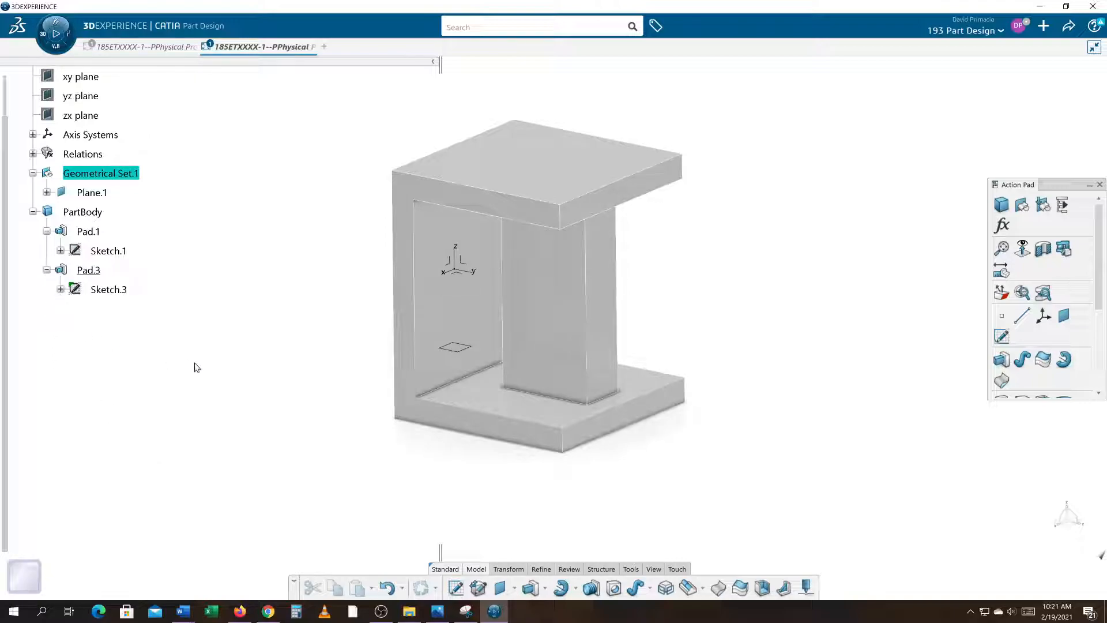
middle_drag(275, 368, 242, 361)
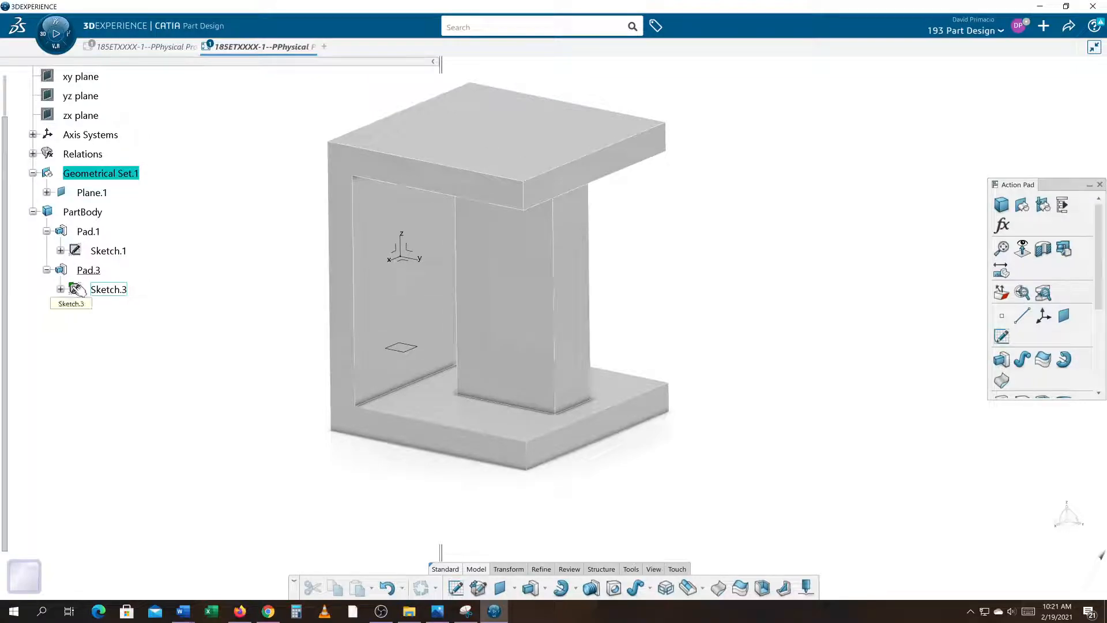
click(60, 290)
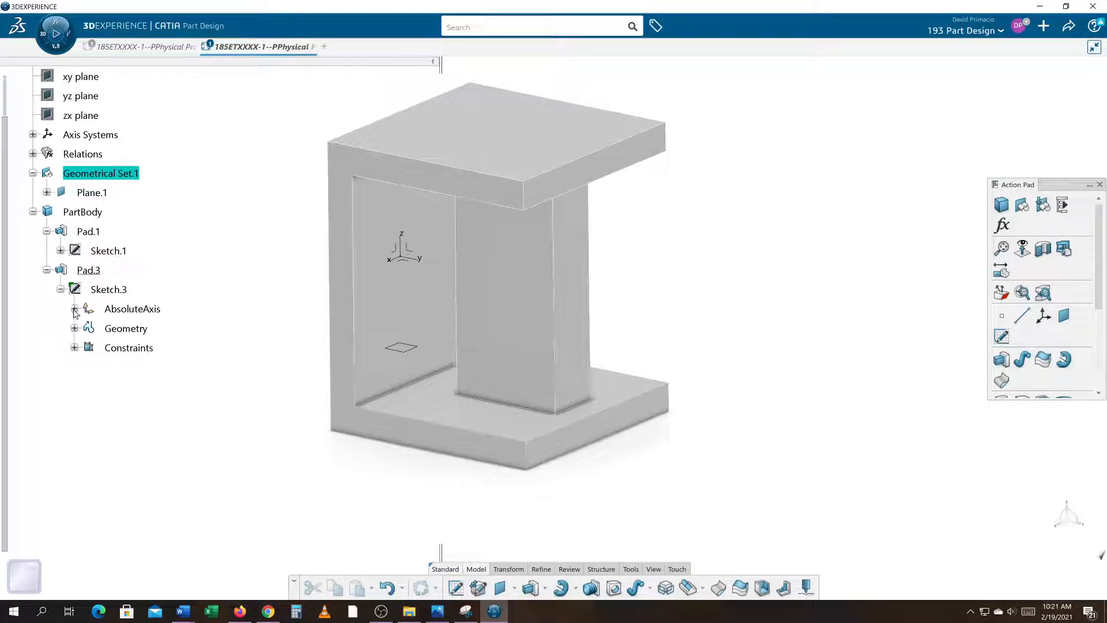
click(74, 310)
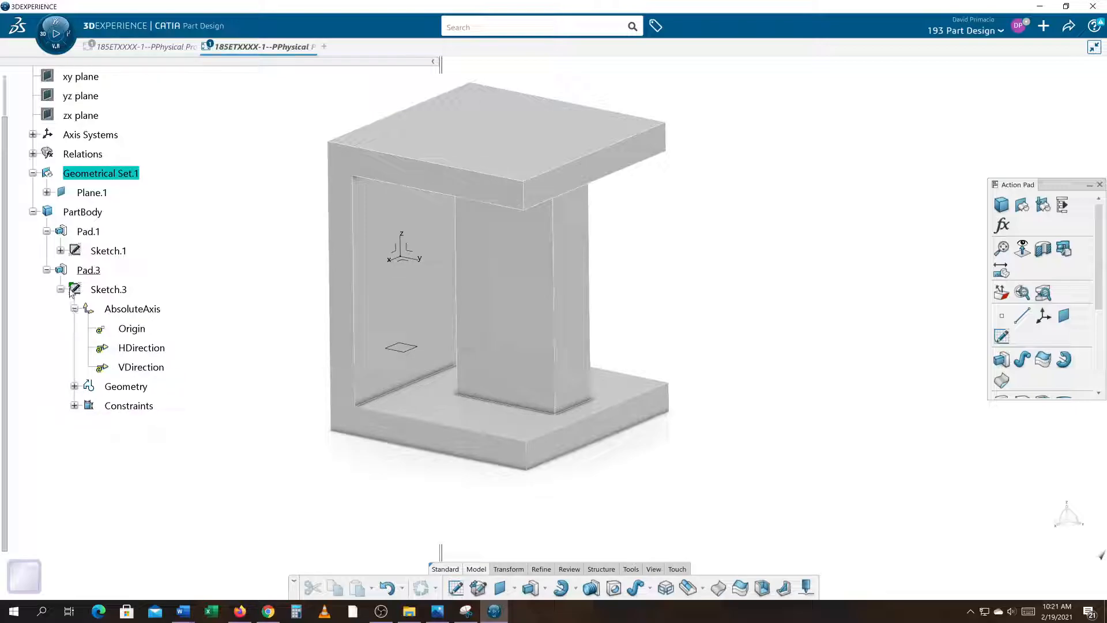
click(60, 251)
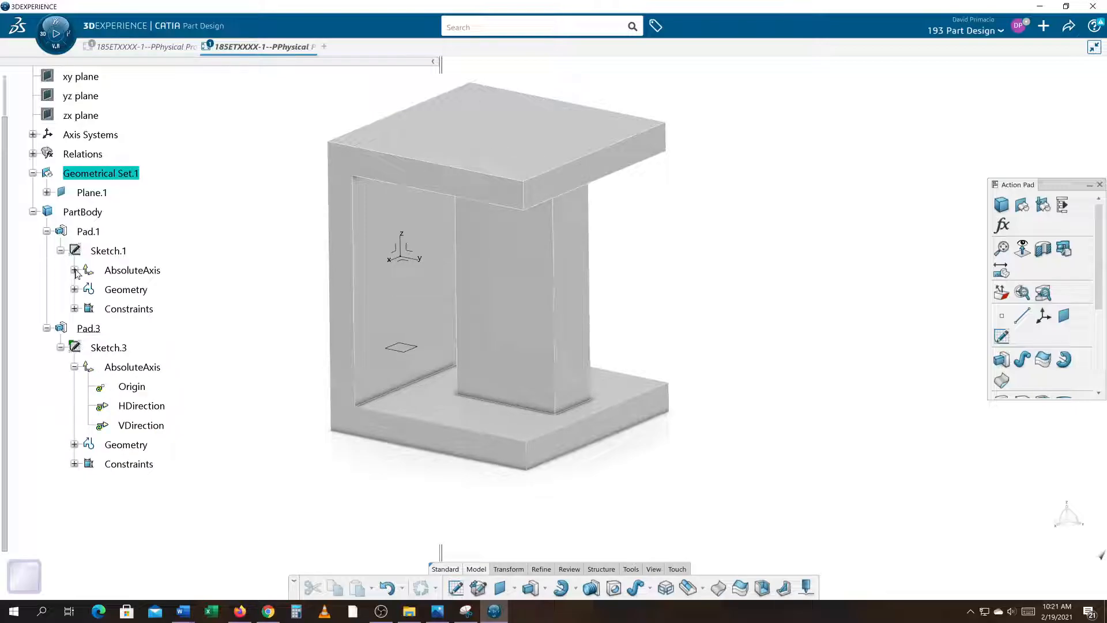
click(75, 270)
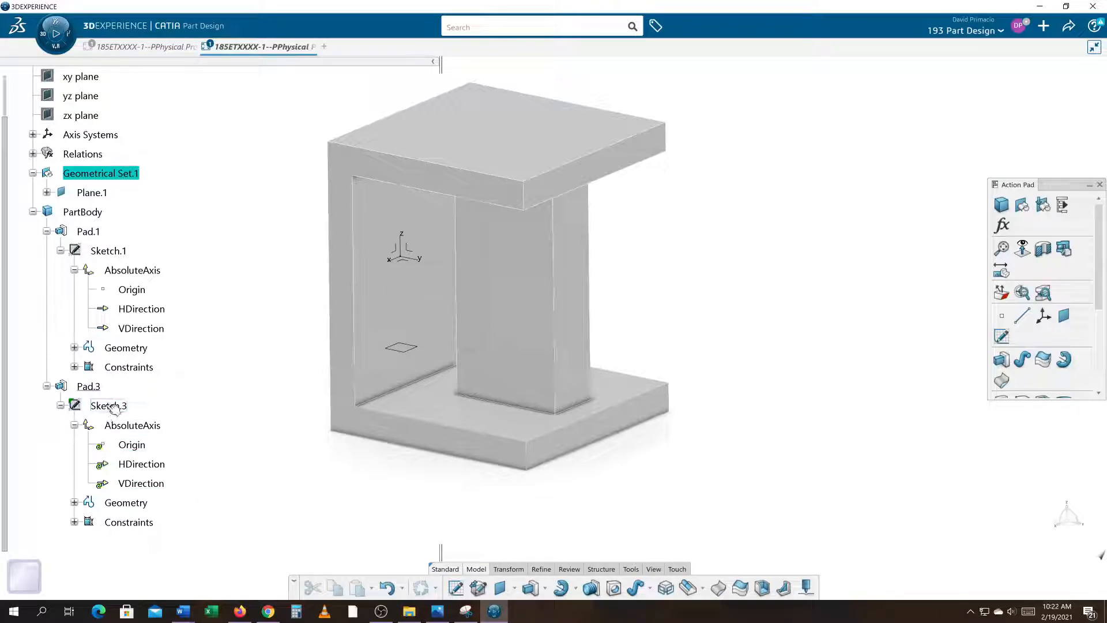
Run a local update on Sketch.3 and on its Origin, HDirection and VDirection axis elements
right_click(128, 448)
click(190, 418)
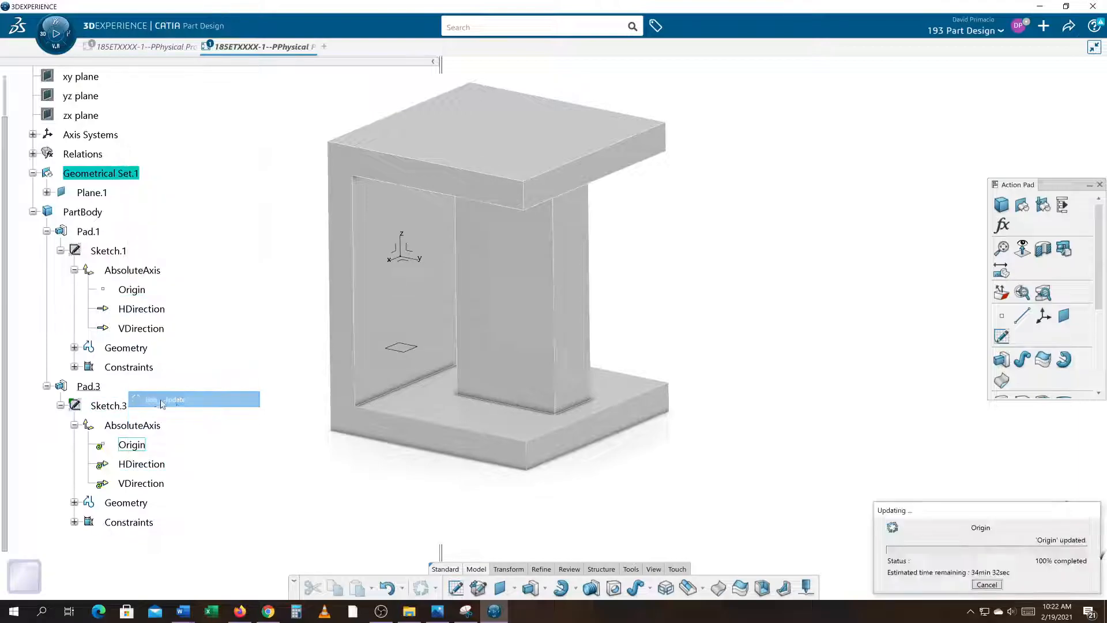
right_click(113, 406)
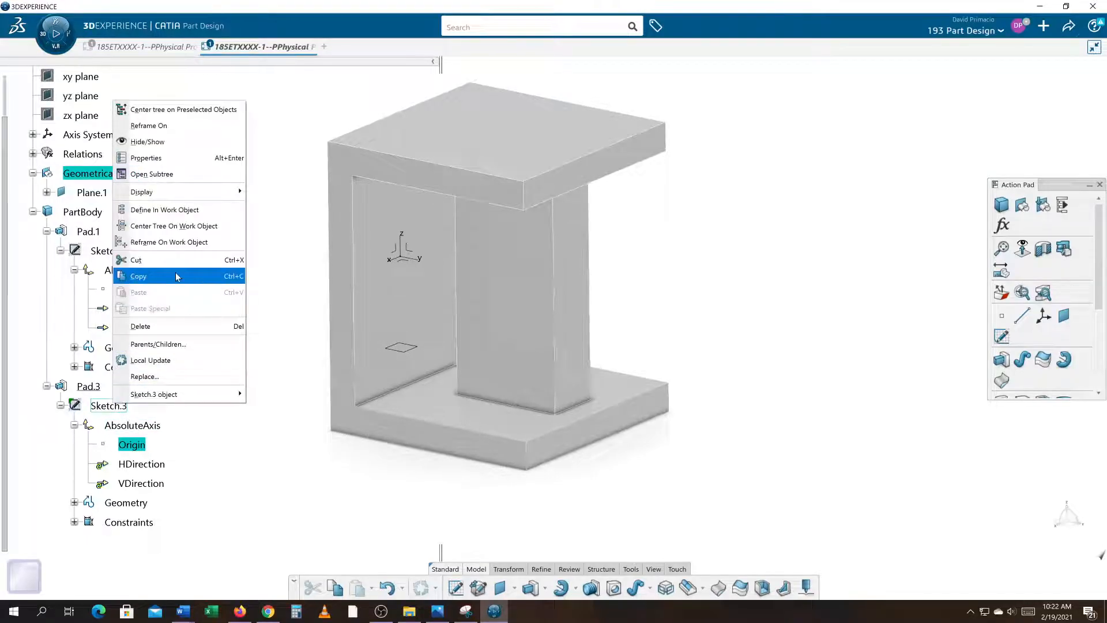
click(159, 358)
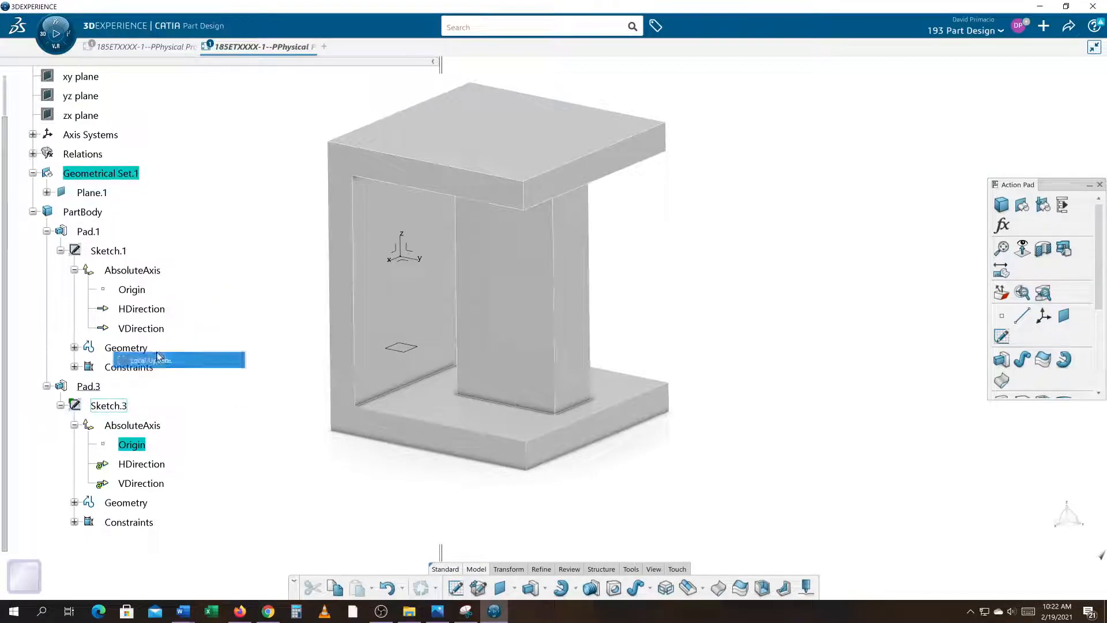
right_click(138, 430)
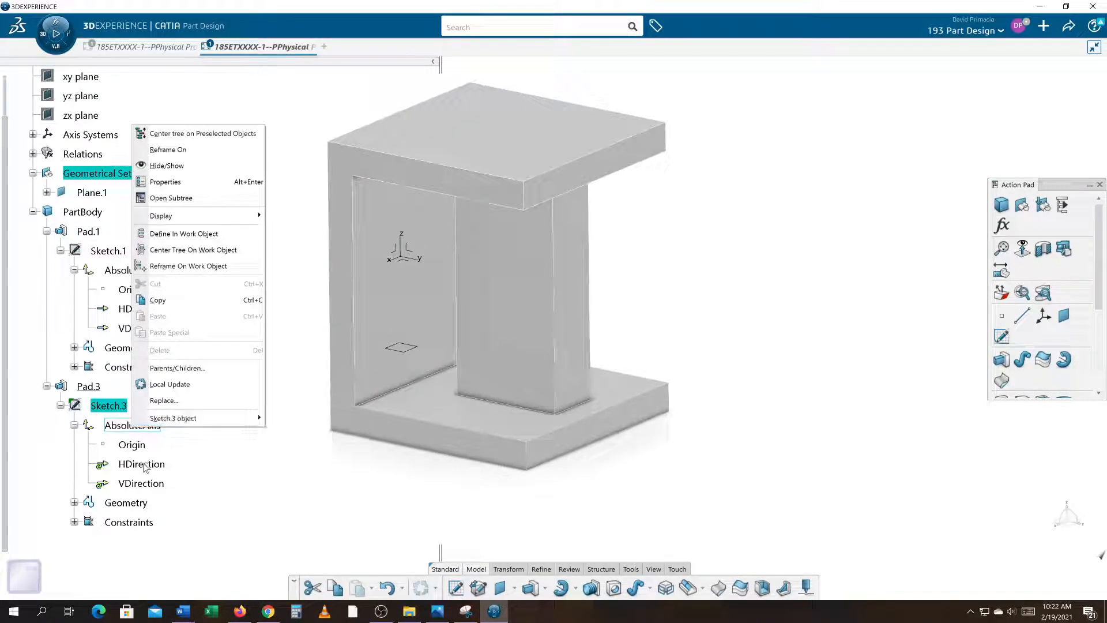
click(144, 470)
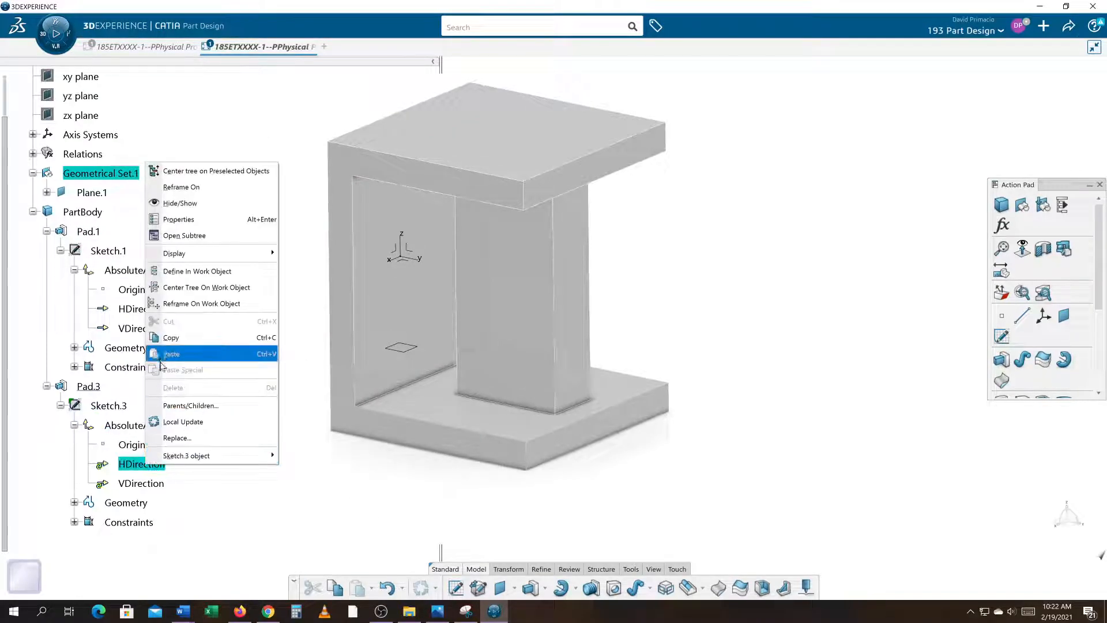
click(181, 422)
right_click(140, 484)
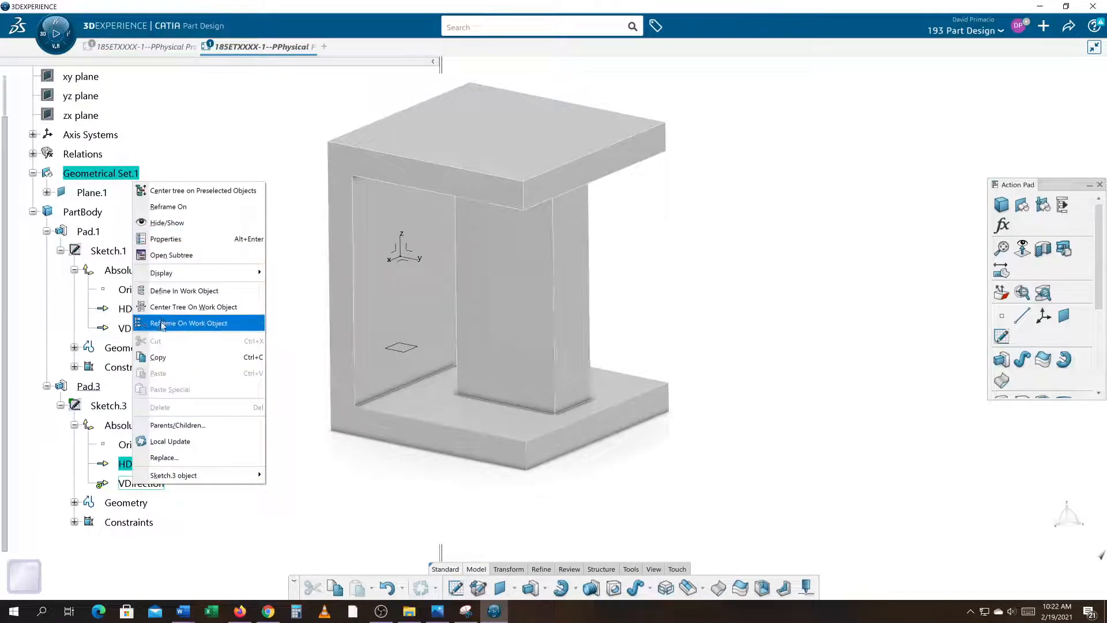
click(217, 441)
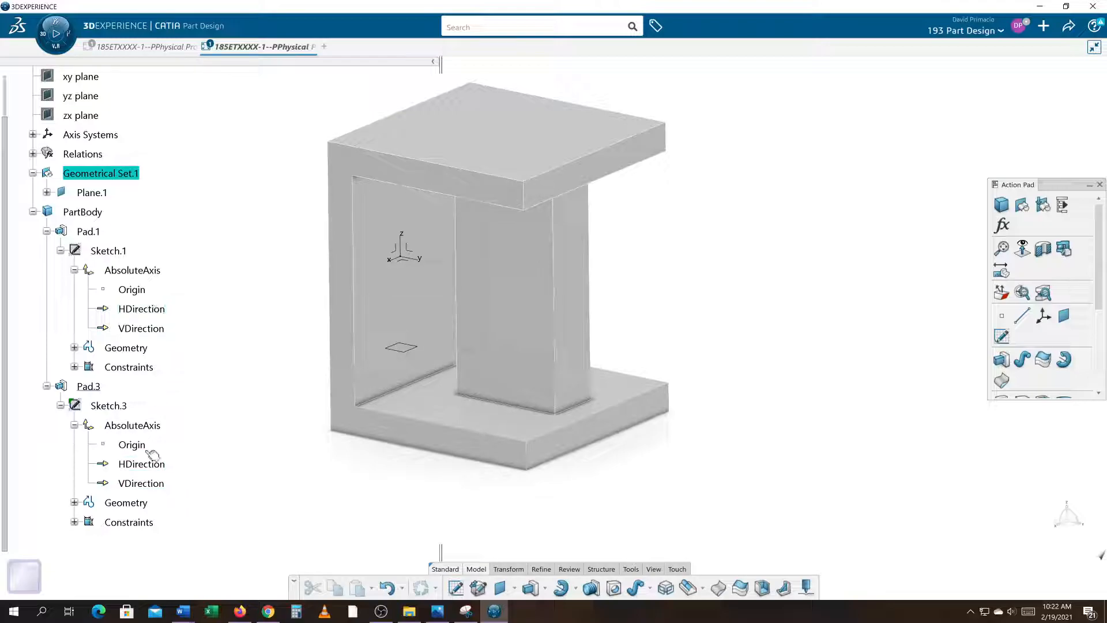
Examine the geometry and constraints listed under Sketch.3 and Sketch.1 in the tree
click(75, 503)
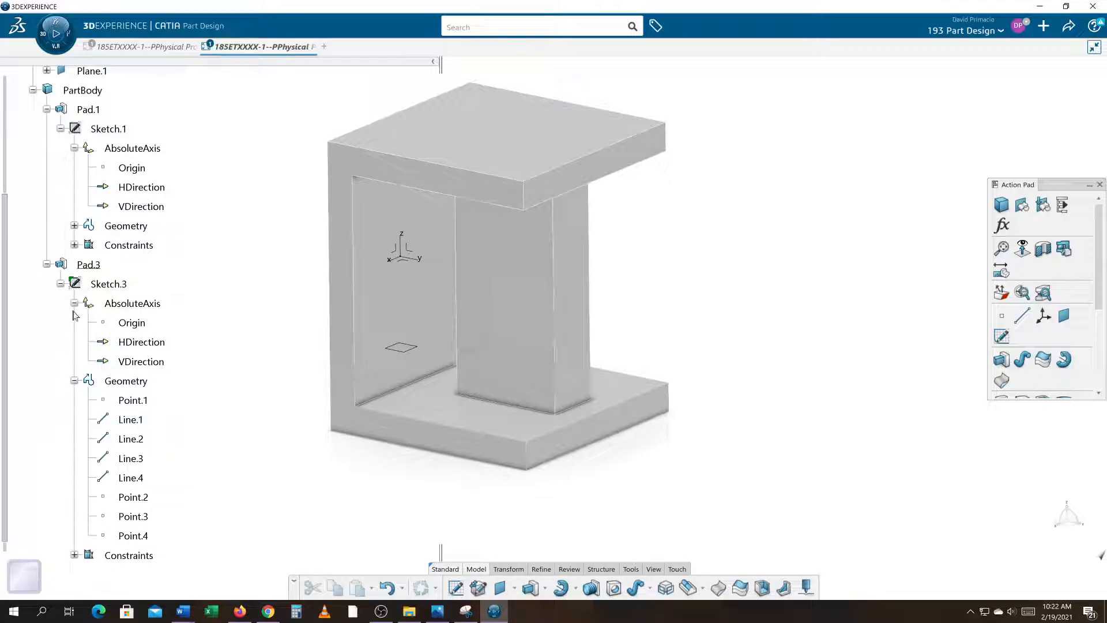
click(74, 227)
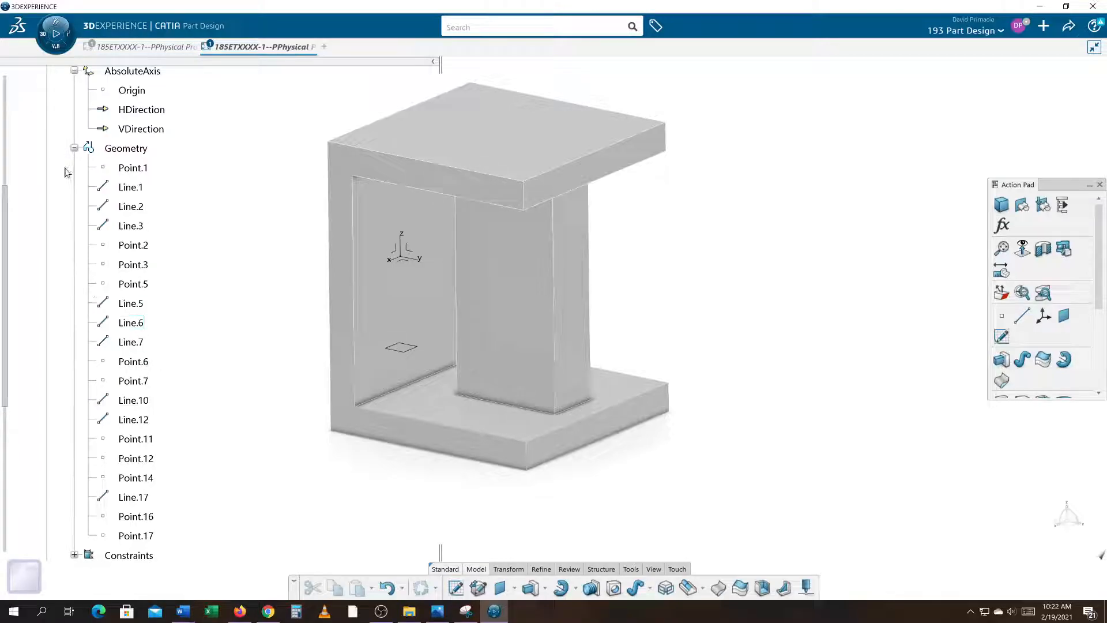
click(74, 148)
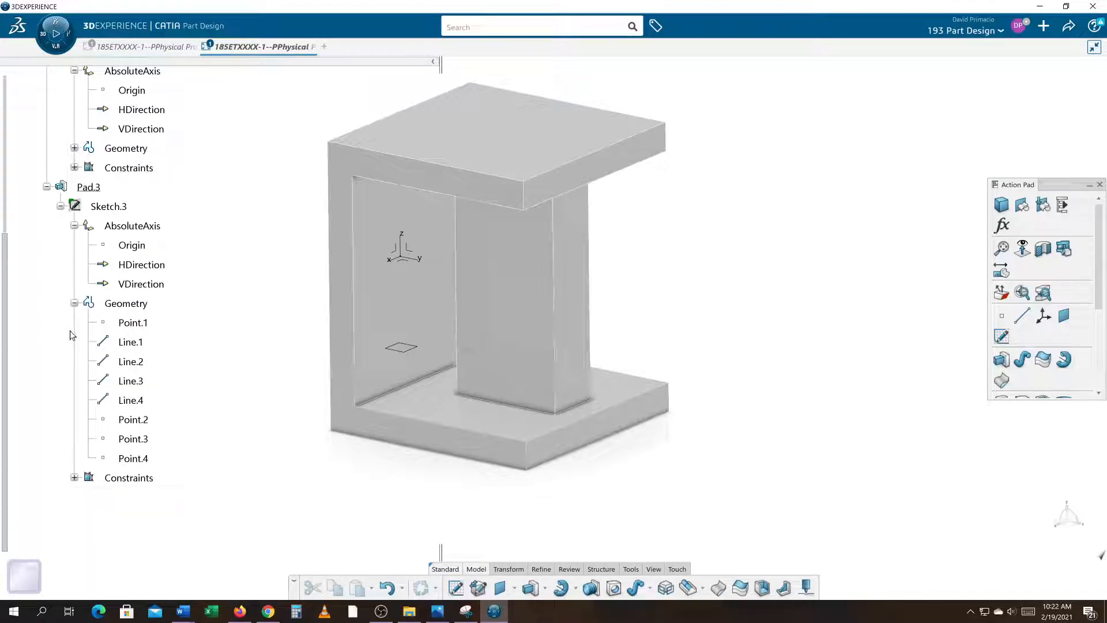
click(75, 303)
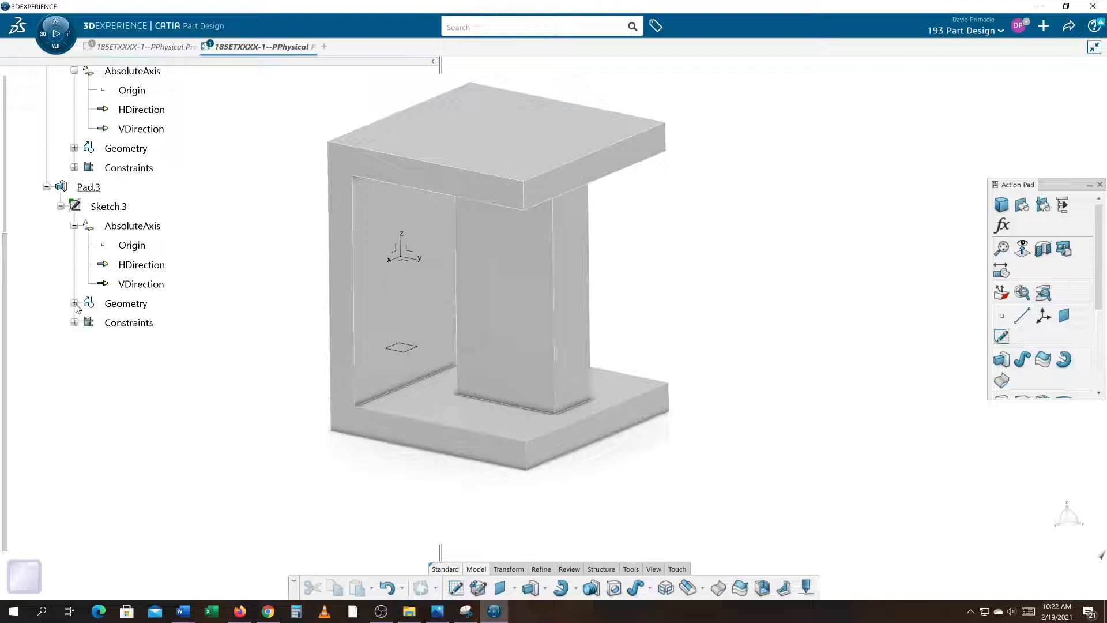
click(74, 323)
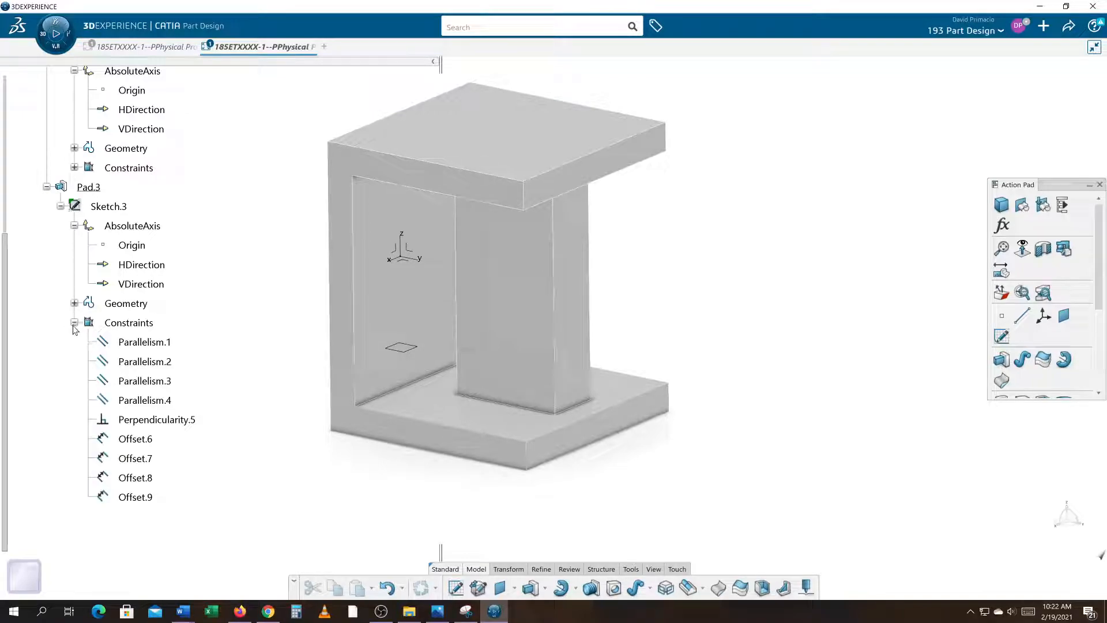
click(74, 323)
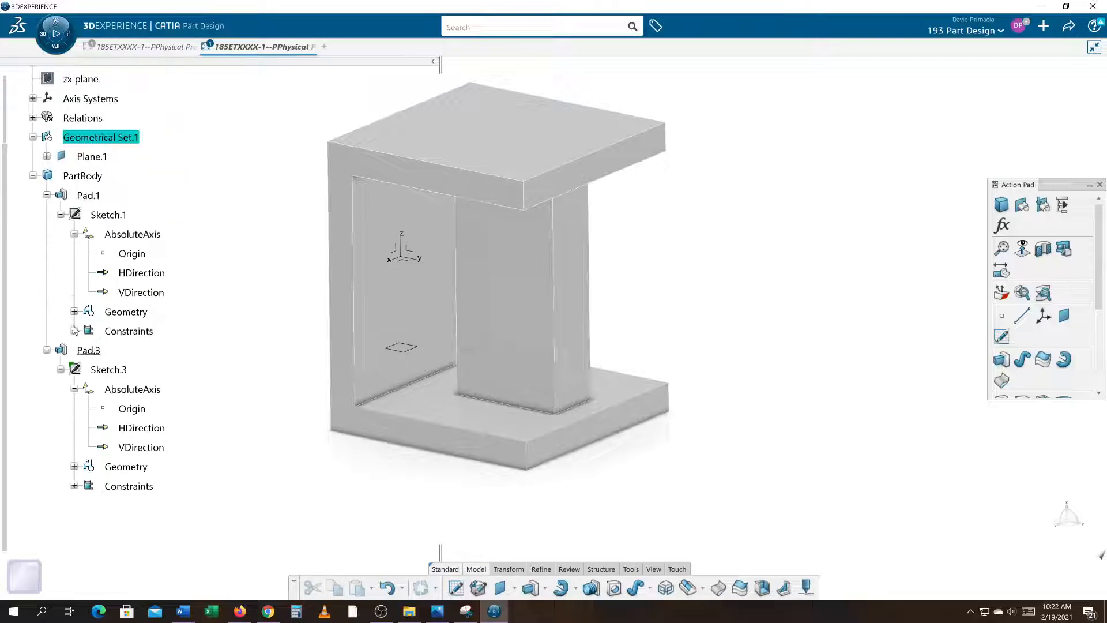
click(74, 331)
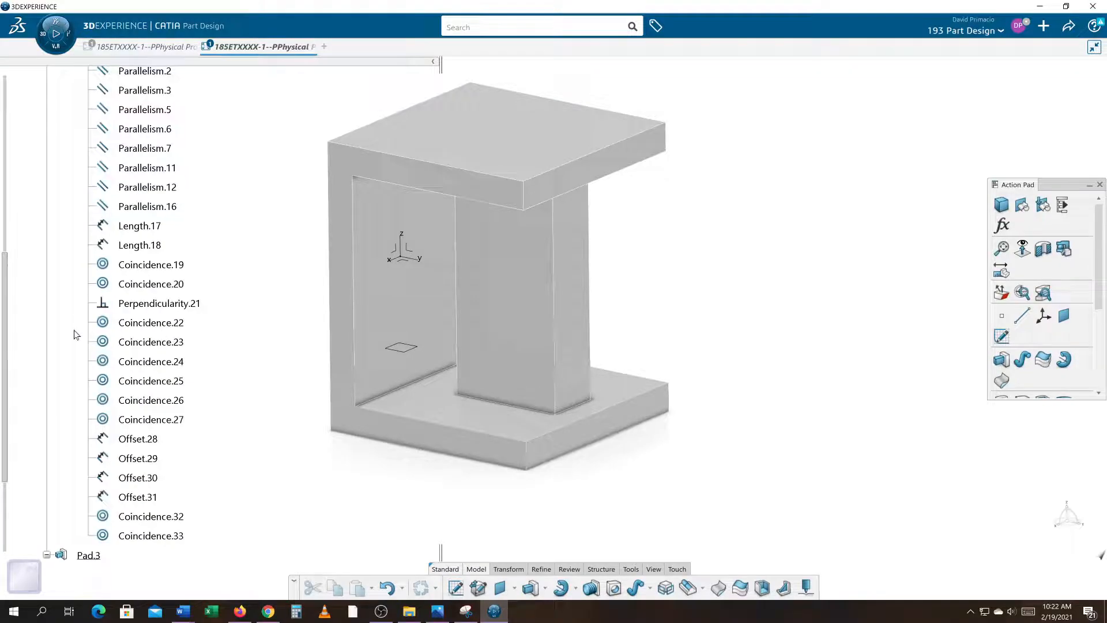
click(74, 142)
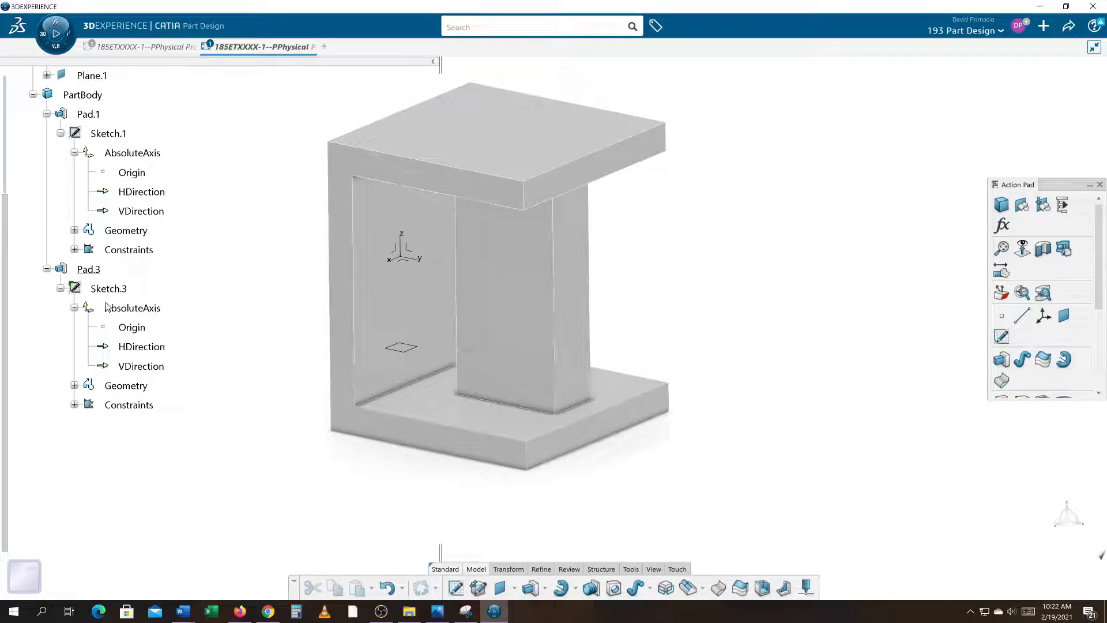
Collapse the tree so that Pad.1 and Pad.3 show only their sketches
click(47, 114)
click(61, 152)
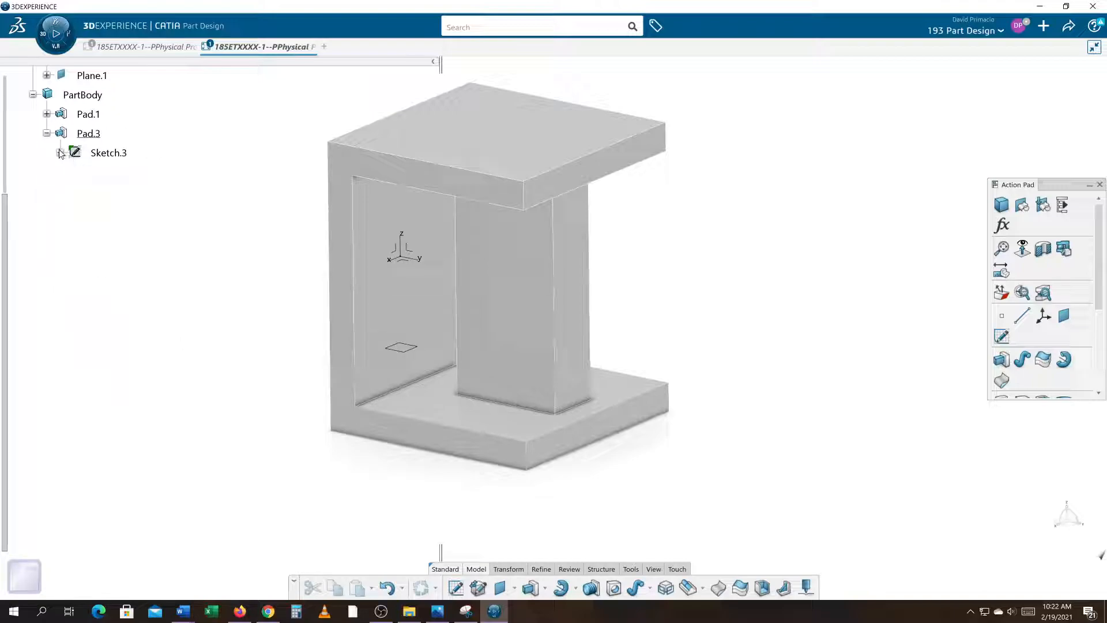
click(47, 115)
click(60, 133)
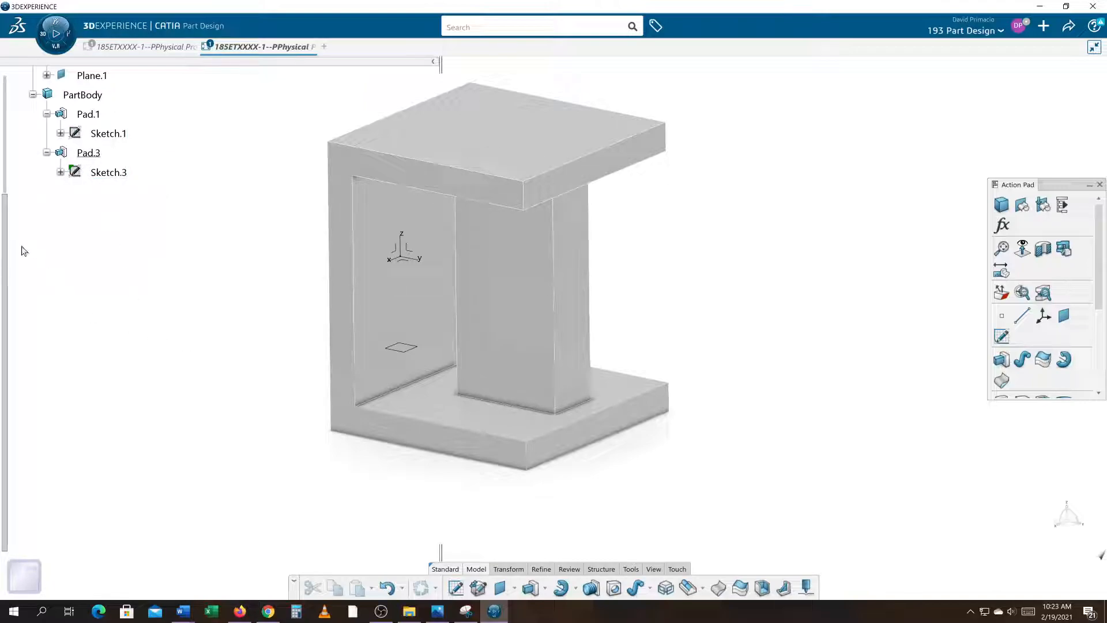
scroll(5, 248, up, 3)
middle_drag(246, 384, 276, 393)
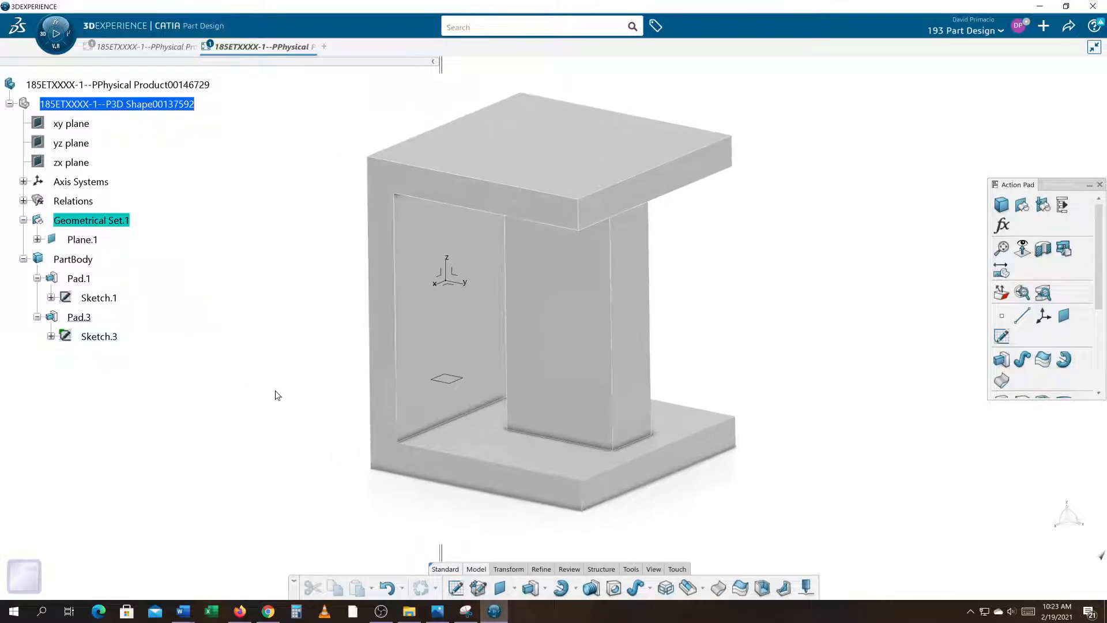
Review Pad.3's definition and its profile sketch on the lower flange, and accept the pad without changes
double_click(81, 317)
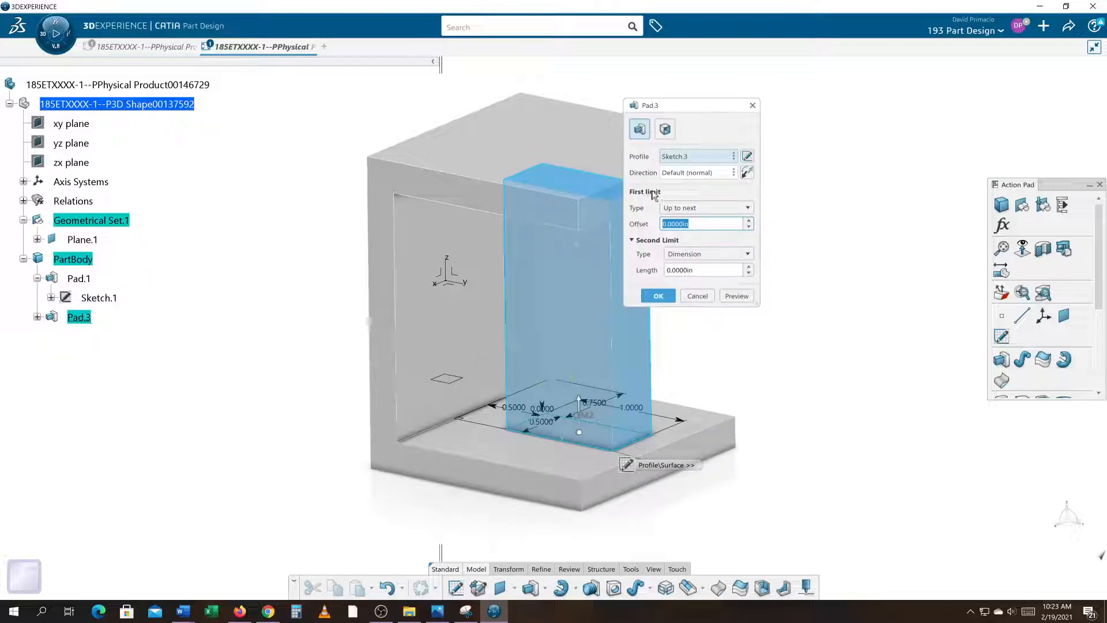
drag(700, 107, 818, 116)
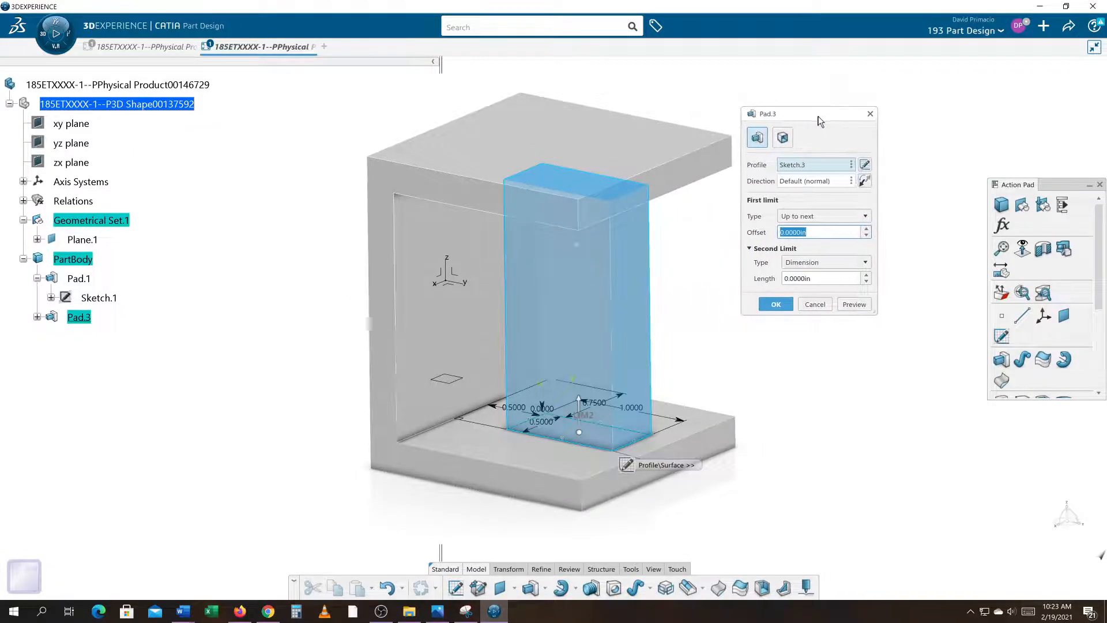
click(865, 165)
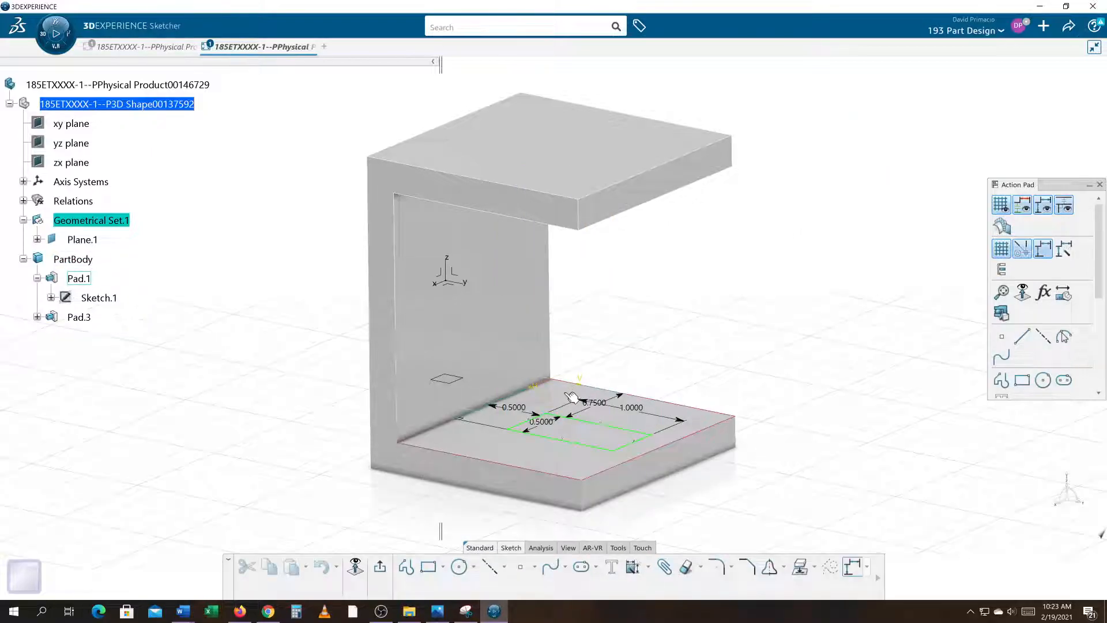
click(381, 567)
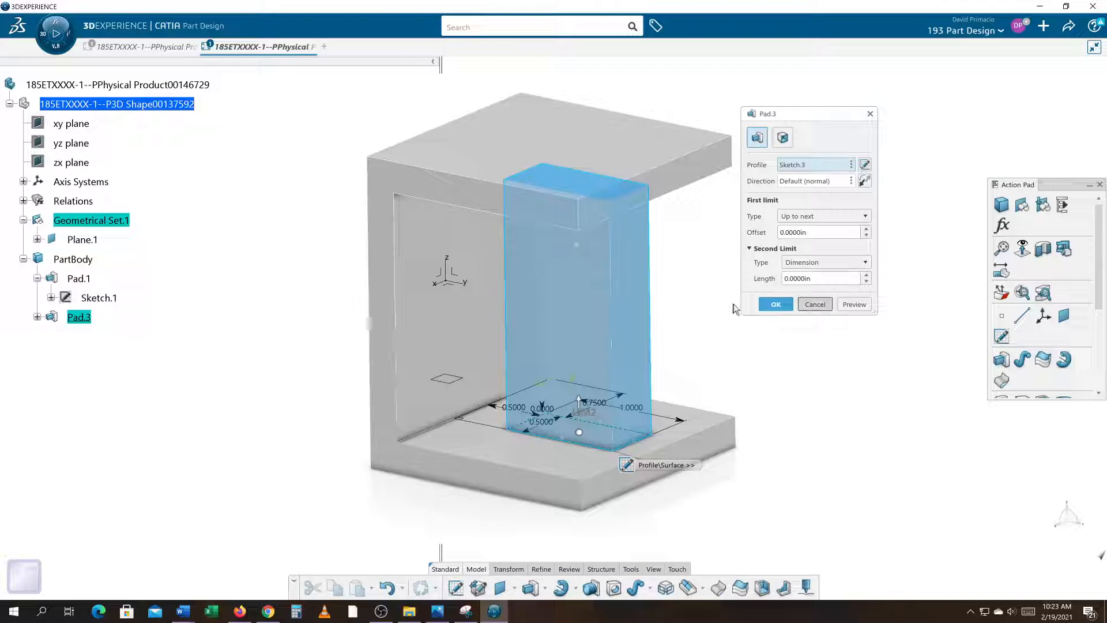
click(770, 304)
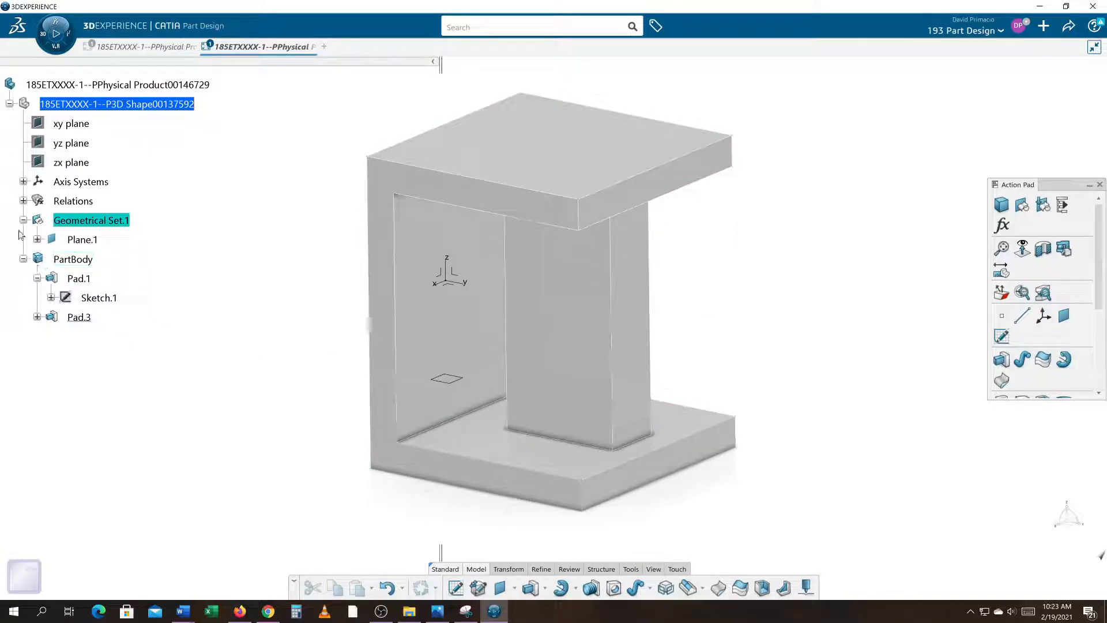
Review Pad.1's definition, cancel it, and expand both pads in the tree to show their sketches
double_click(77, 284)
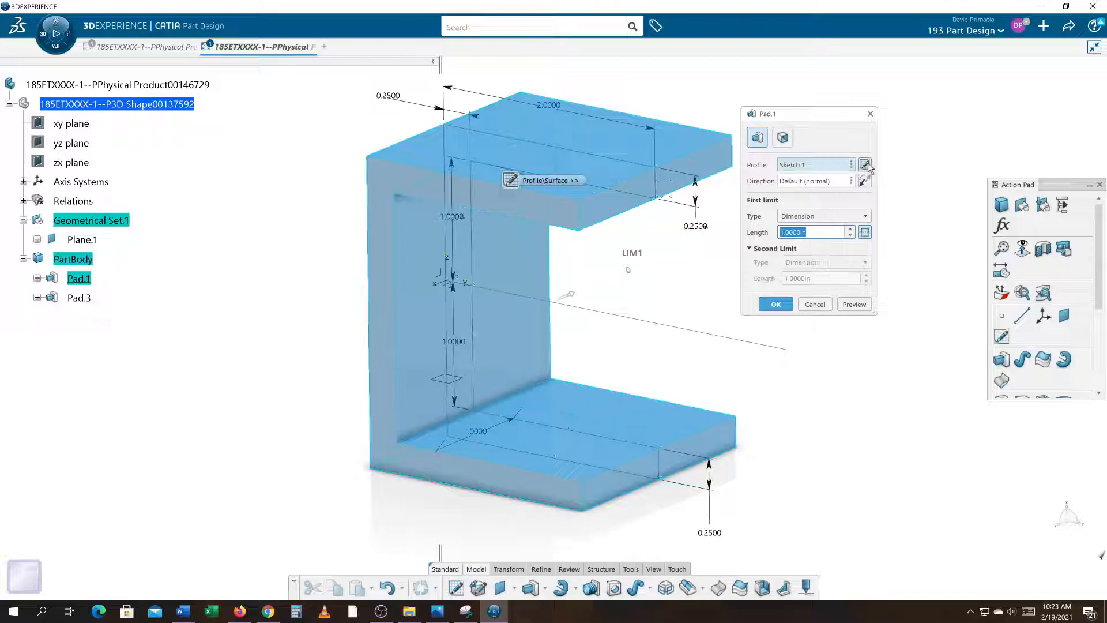
click(815, 304)
click(37, 298)
click(37, 278)
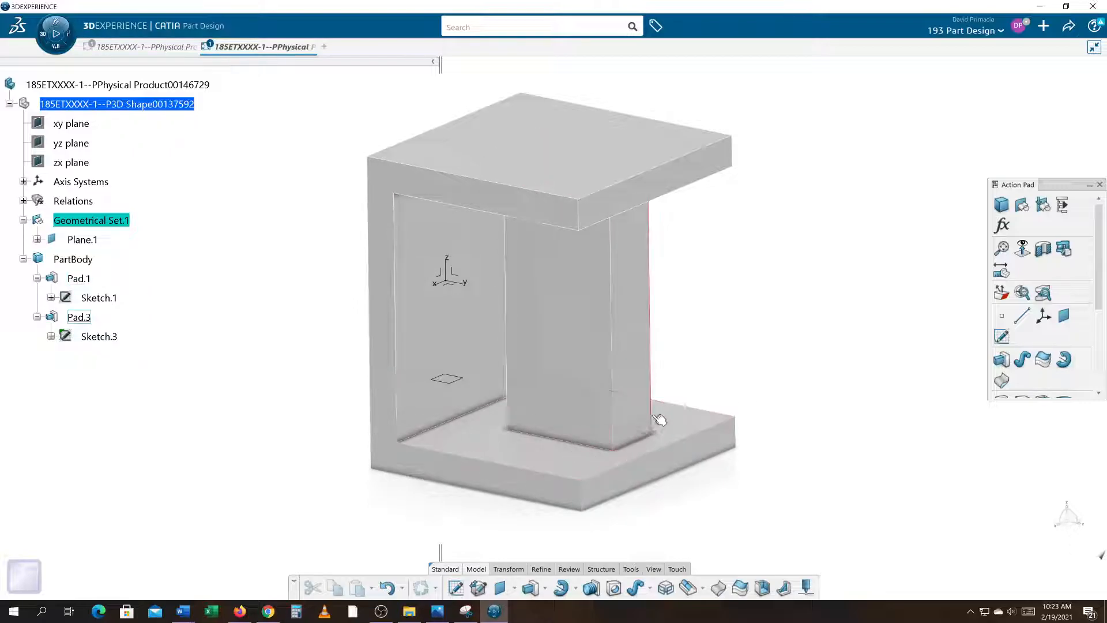
Set Pad.3's second limit type to Up to next, accept the pad, and expand it in the tree to show its sketch
middle_drag(372, 504, 384, 504)
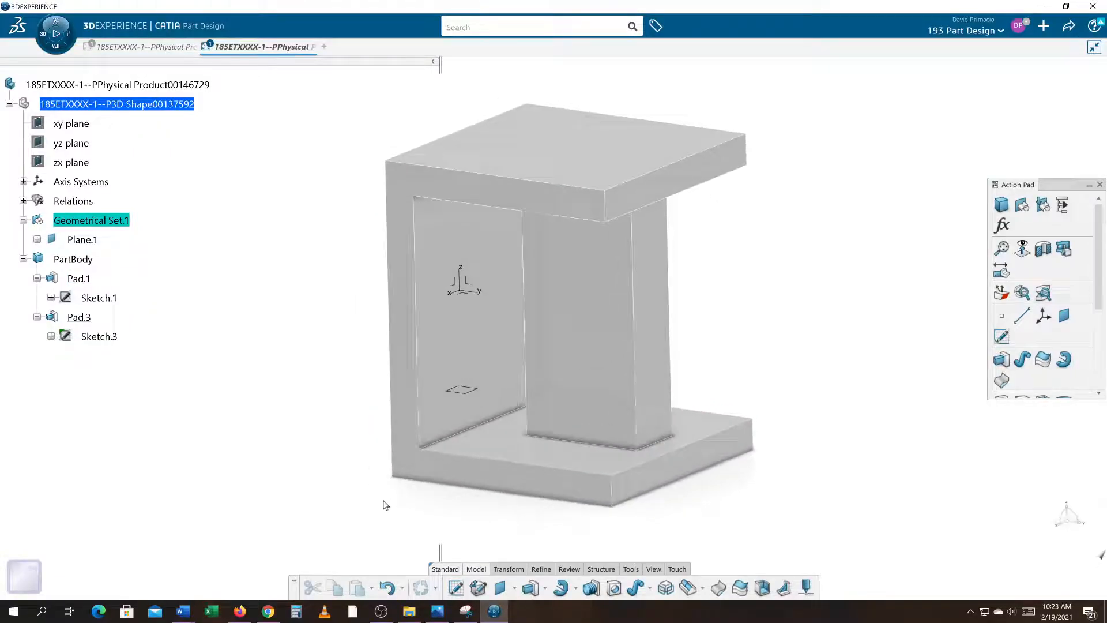
double_click(88, 319)
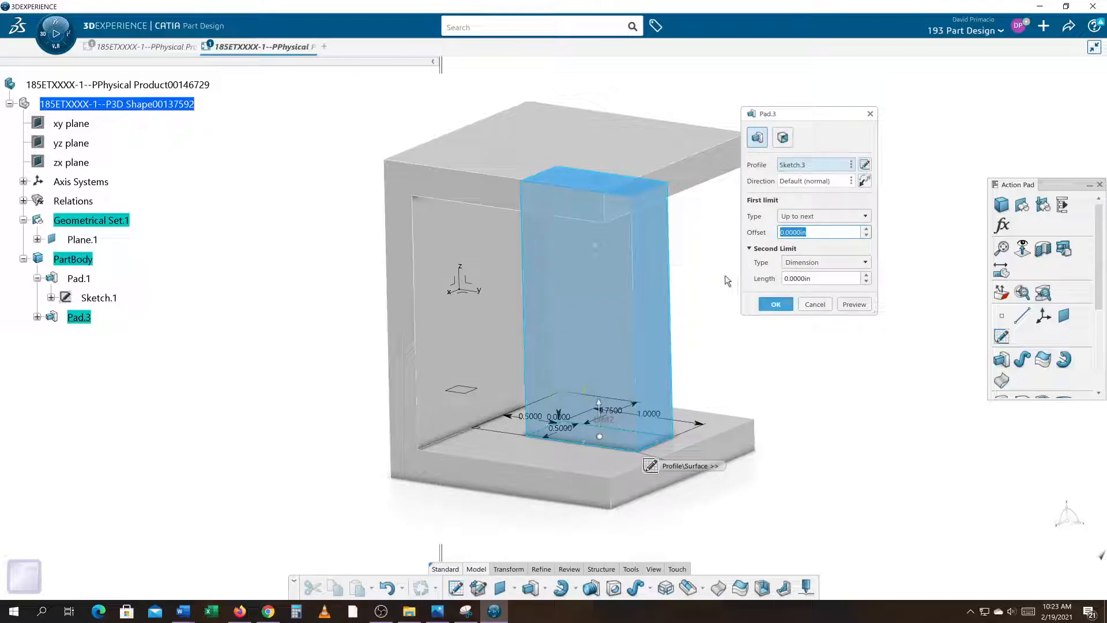
click(801, 264)
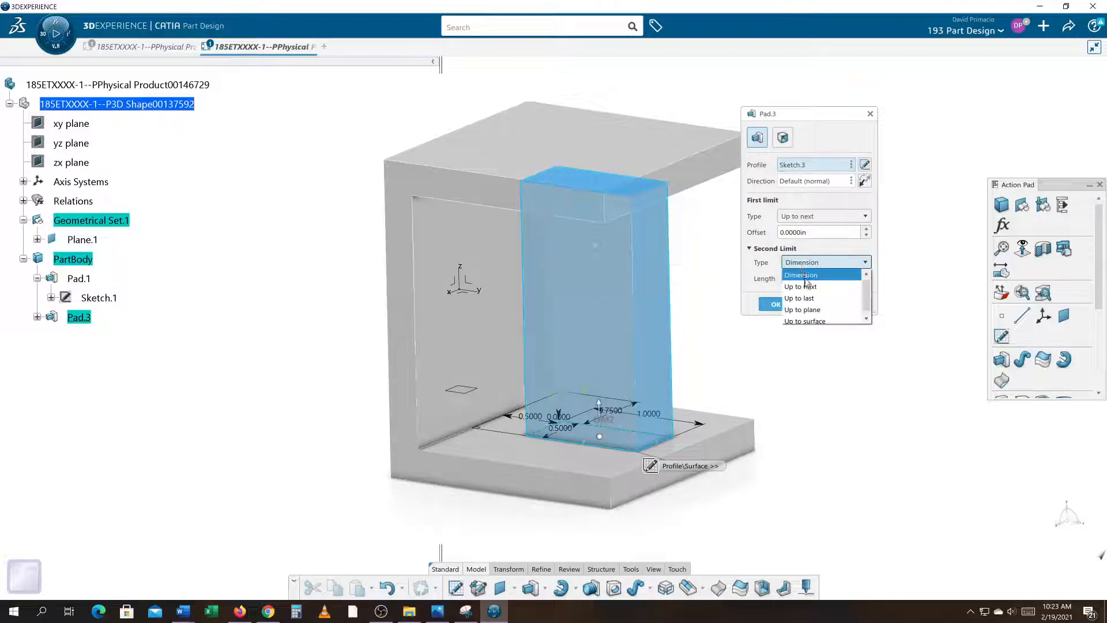
click(806, 298)
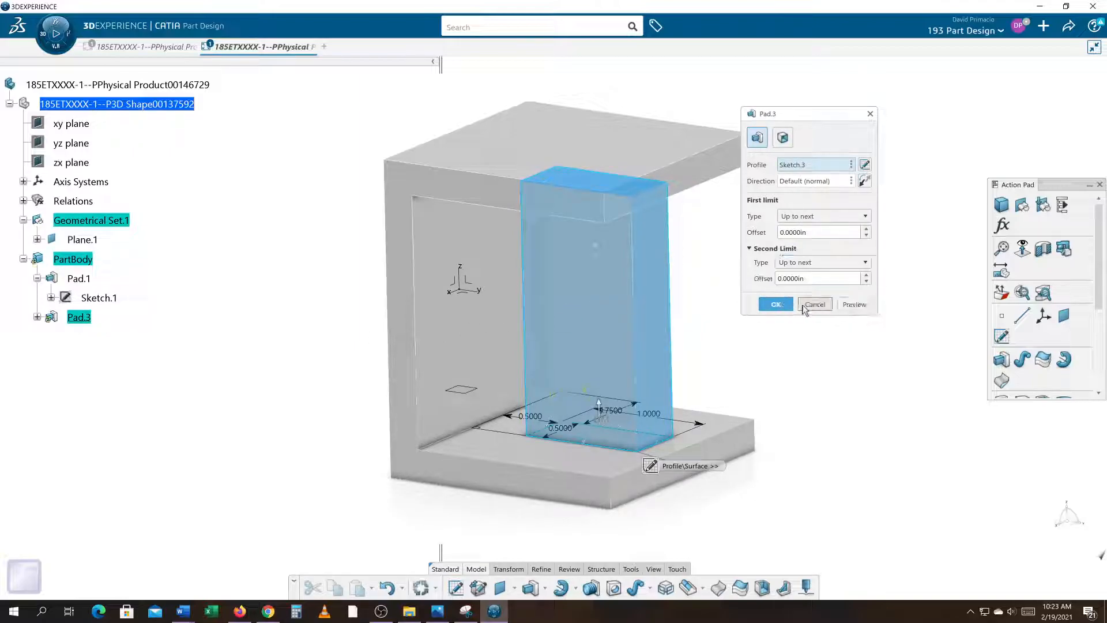
click(774, 304)
click(781, 353)
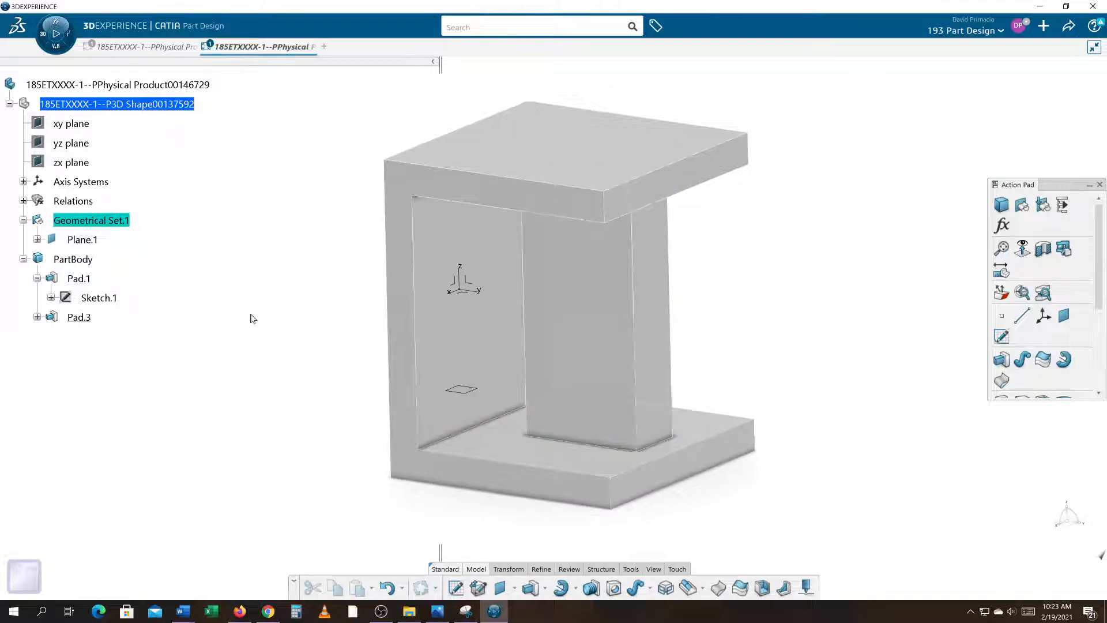
click(23, 259)
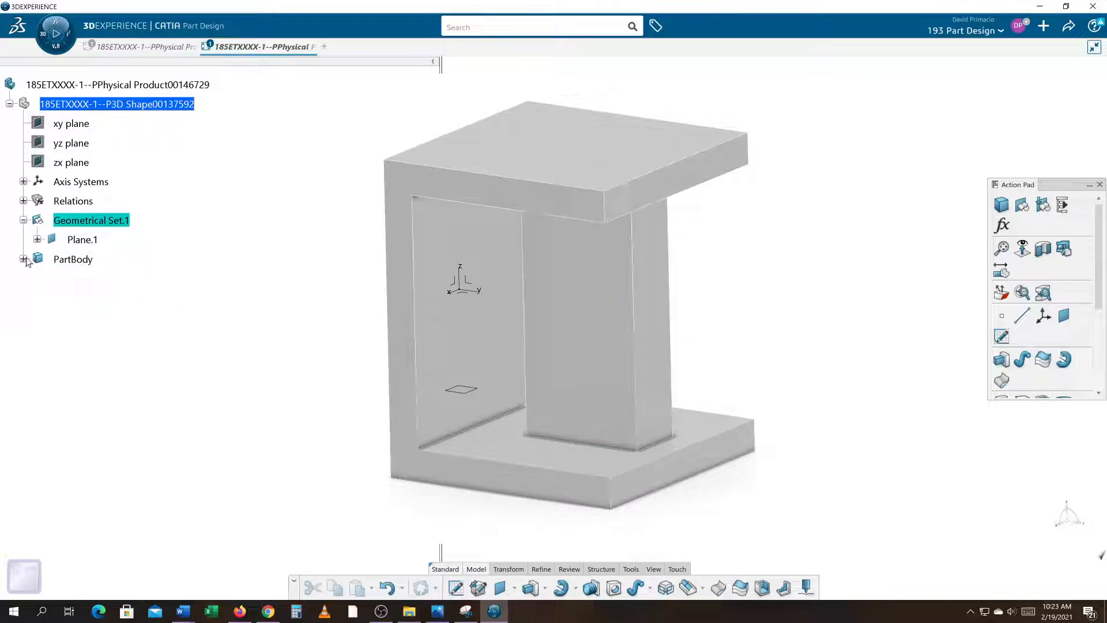
click(23, 259)
click(37, 317)
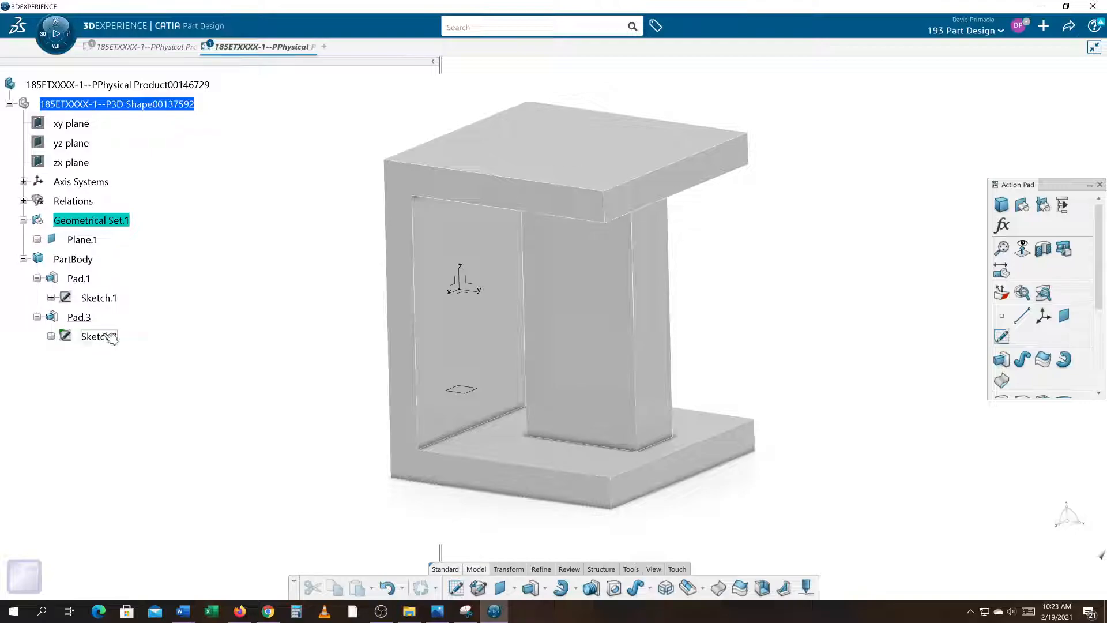
In Sketch.1, set the distance from the horizontal axis to the lower flange's inner edge to 1.25 in and exit the sketch
scroll(267, 363, up, 3)
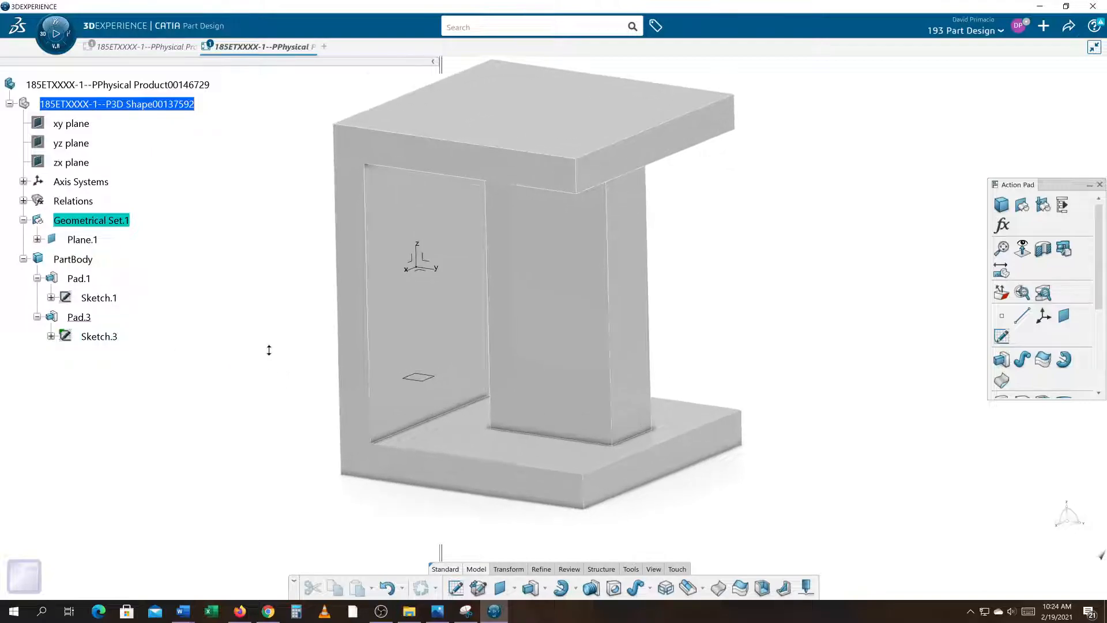
middle_drag(230, 341, 209, 363)
double_click(111, 300)
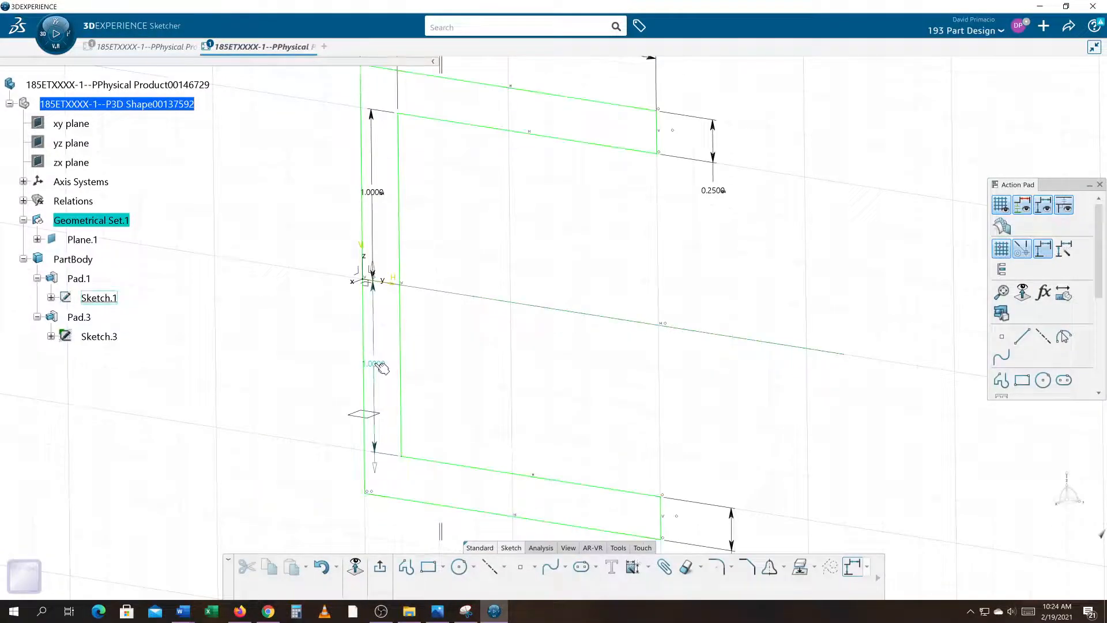
double_click(373, 364)
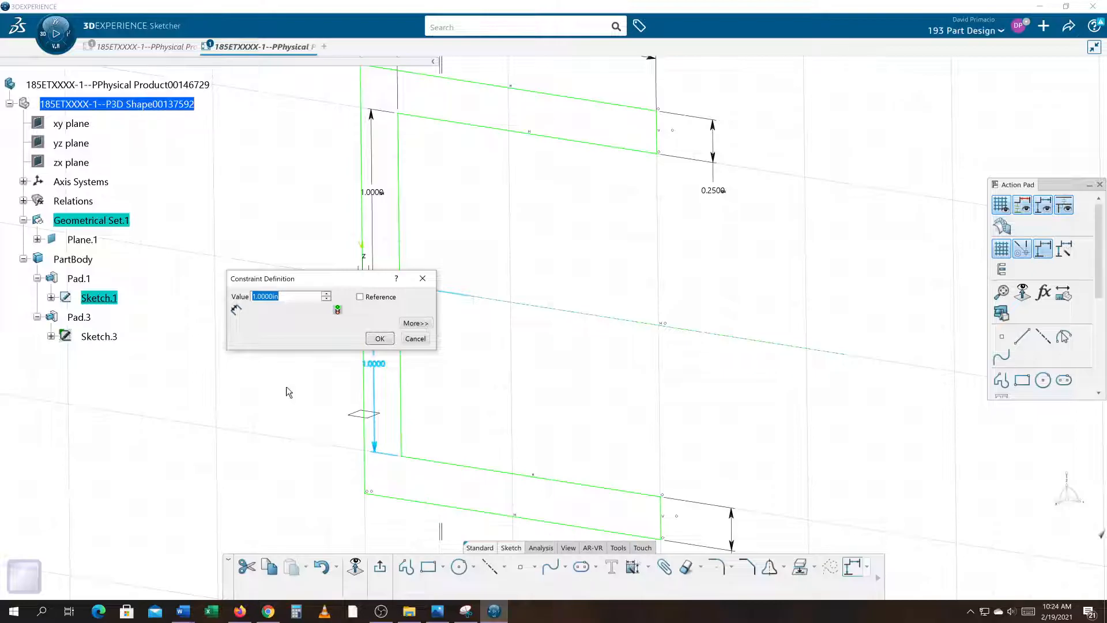
text(1.25)
click(379, 339)
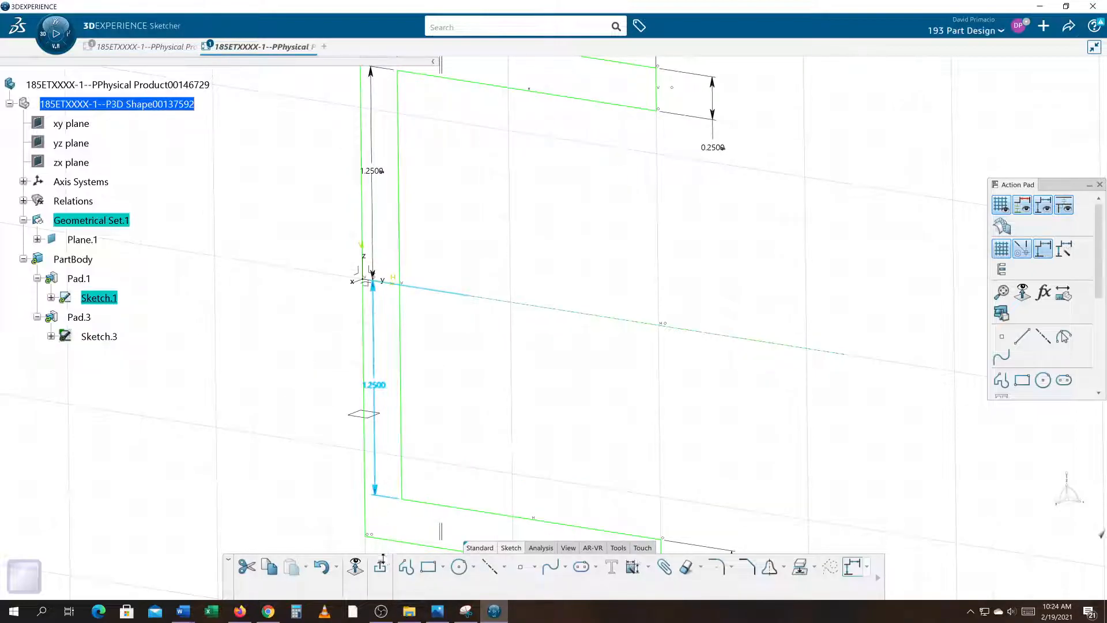
click(382, 563)
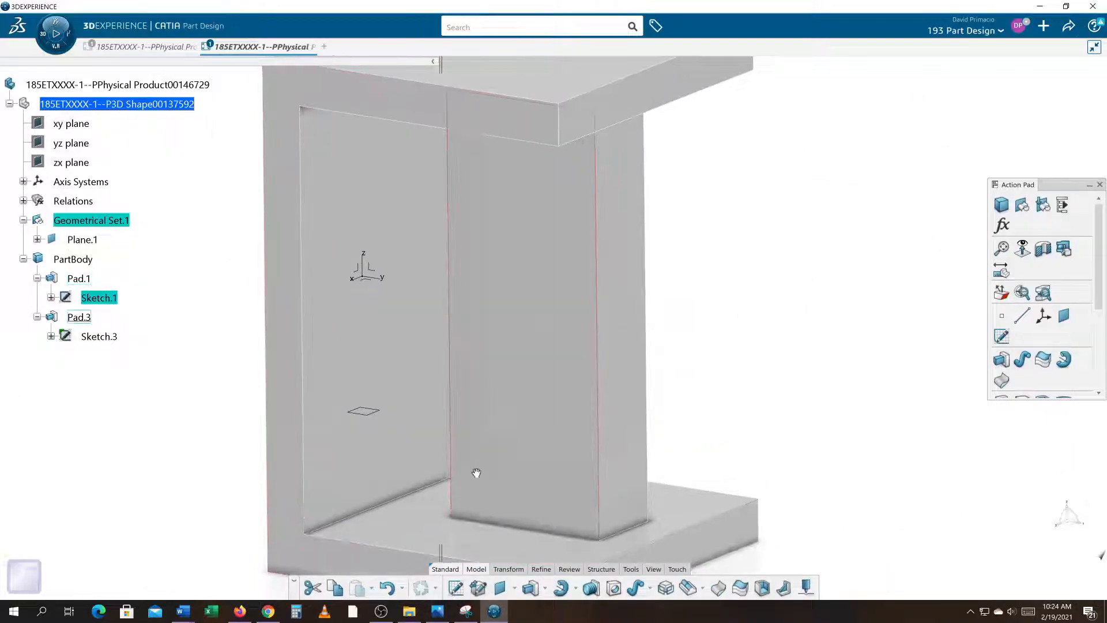
click(653, 483)
middle_drag(681, 493, 706, 459)
middle_drag(651, 488, 637, 492)
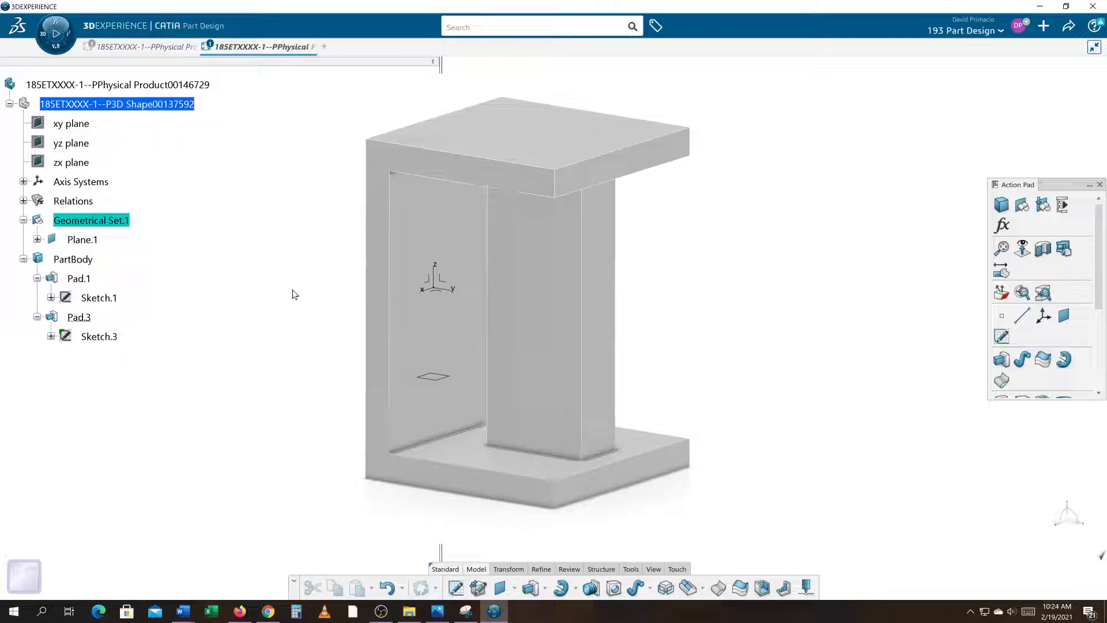
middle_drag(235, 291, 216, 292)
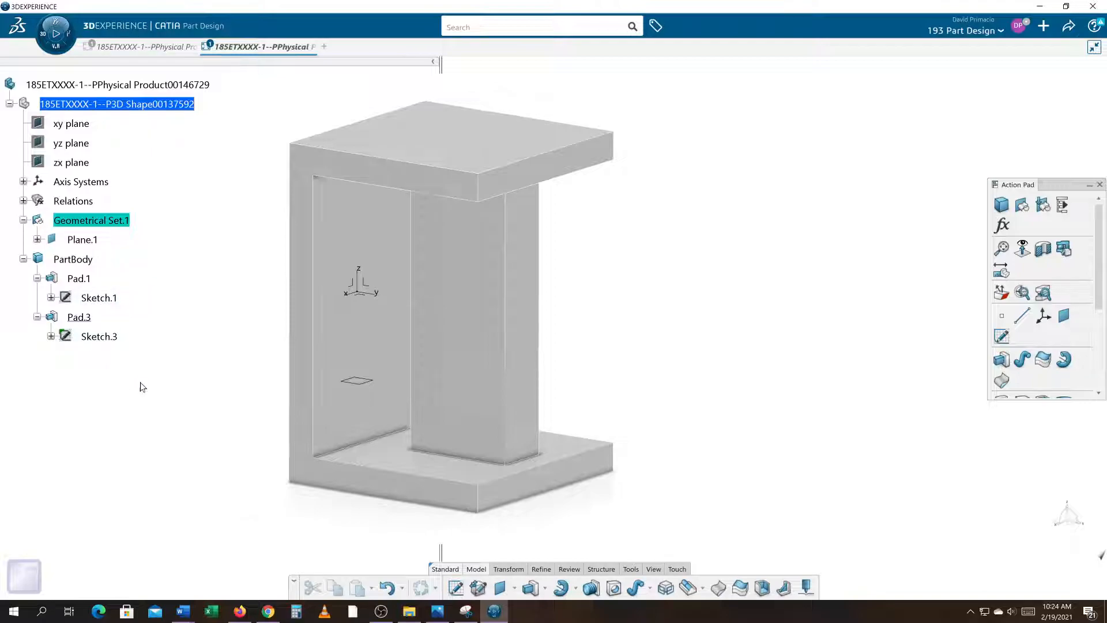
middle_drag(176, 413, 187, 424)
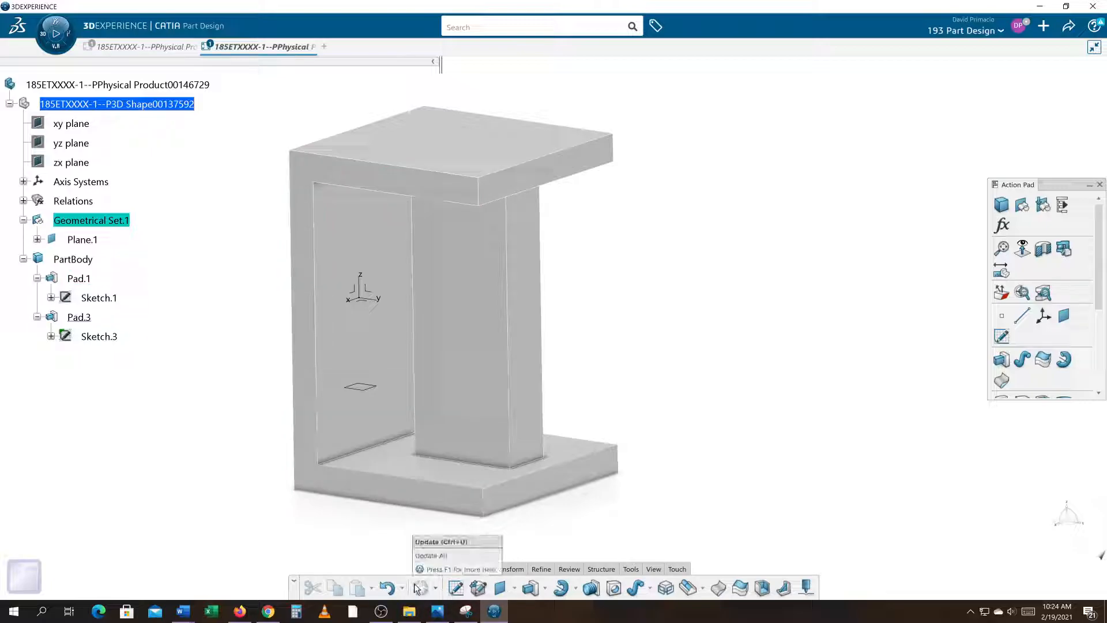
key(alt+Tab)
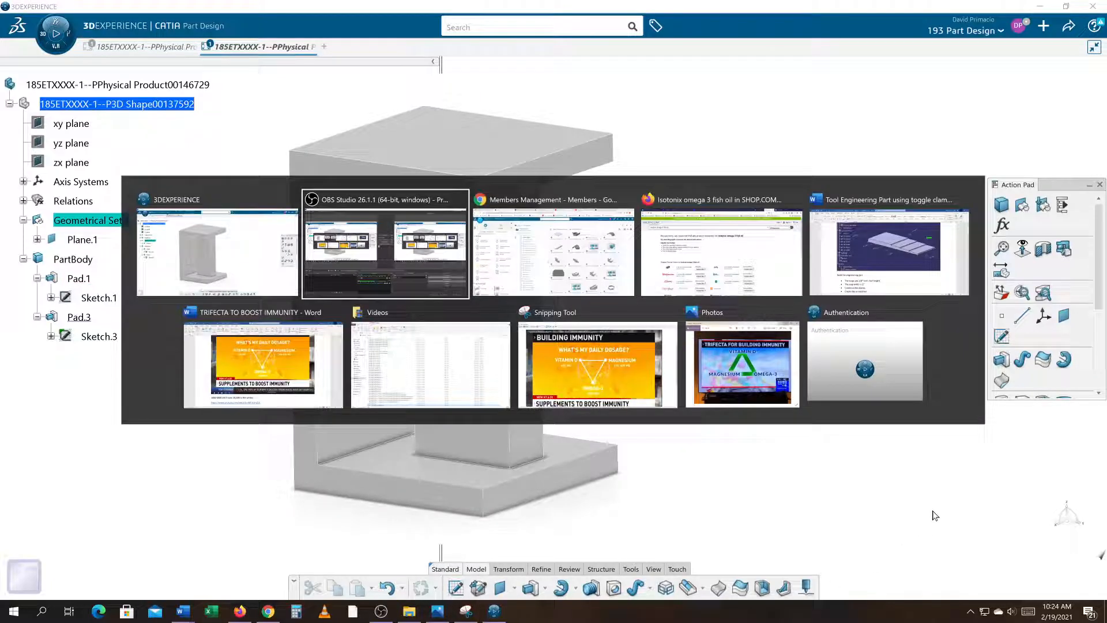